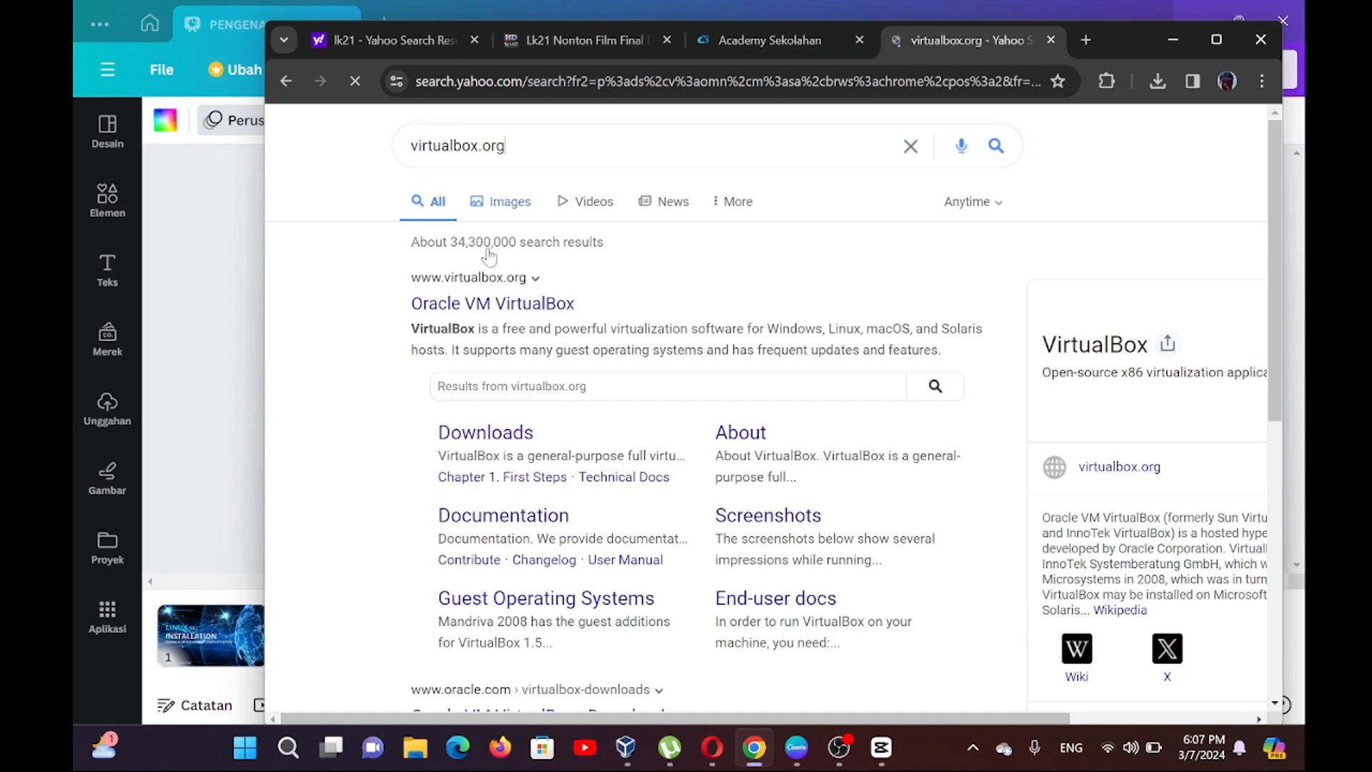
Open the Oracle VM VirtualBox website from the search results in a maximized window and go to its Downloads page.
{"action": "left_click", "coordinate": [487, 299]}
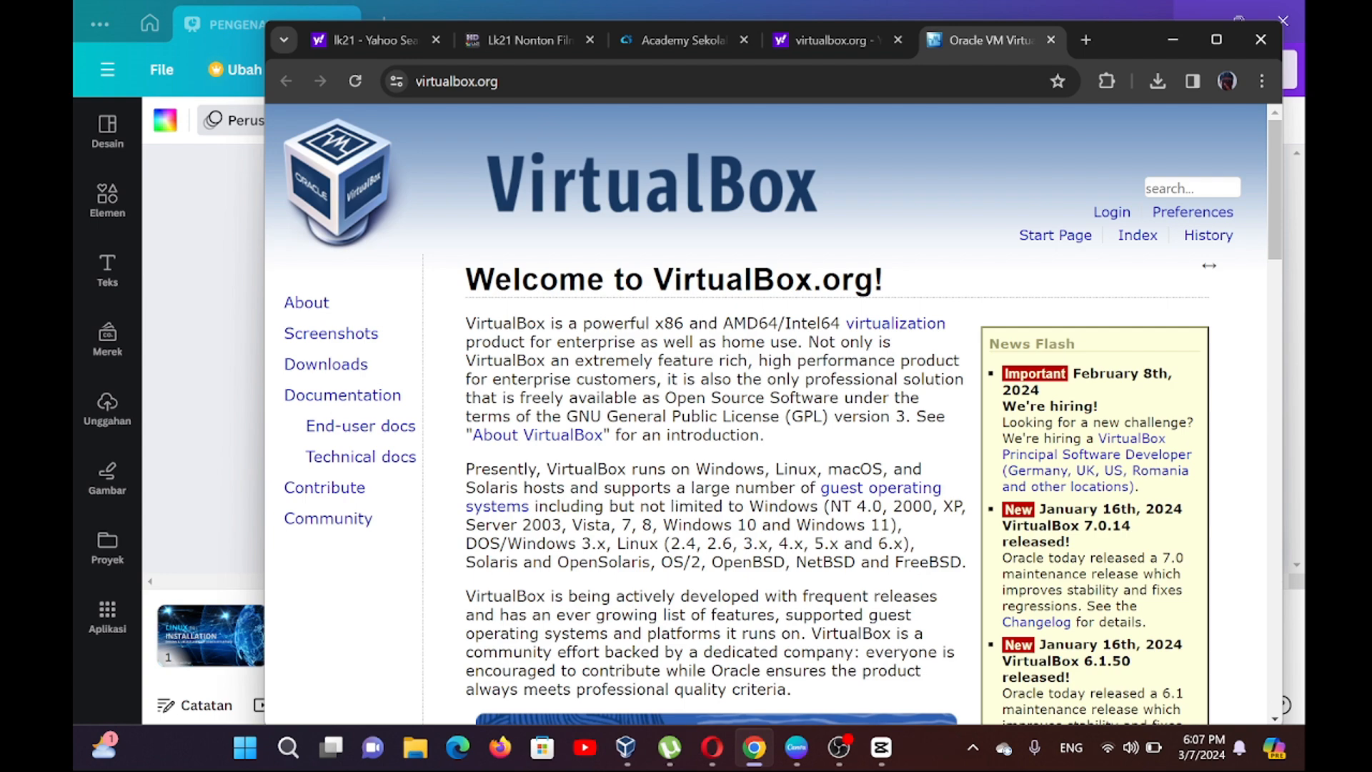
{"action": "left_click", "coordinate": [1216, 41]}
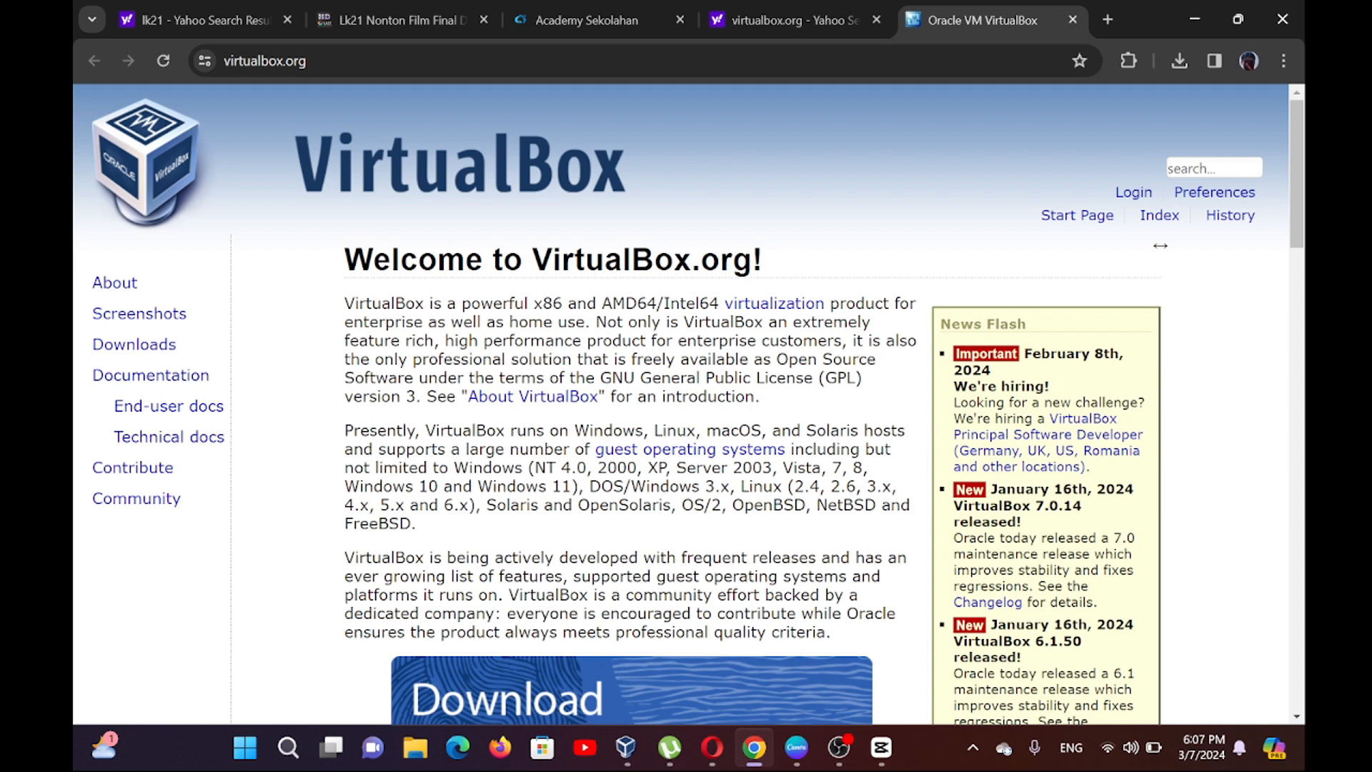
{"action": "left_click", "coordinate": [139, 347]}
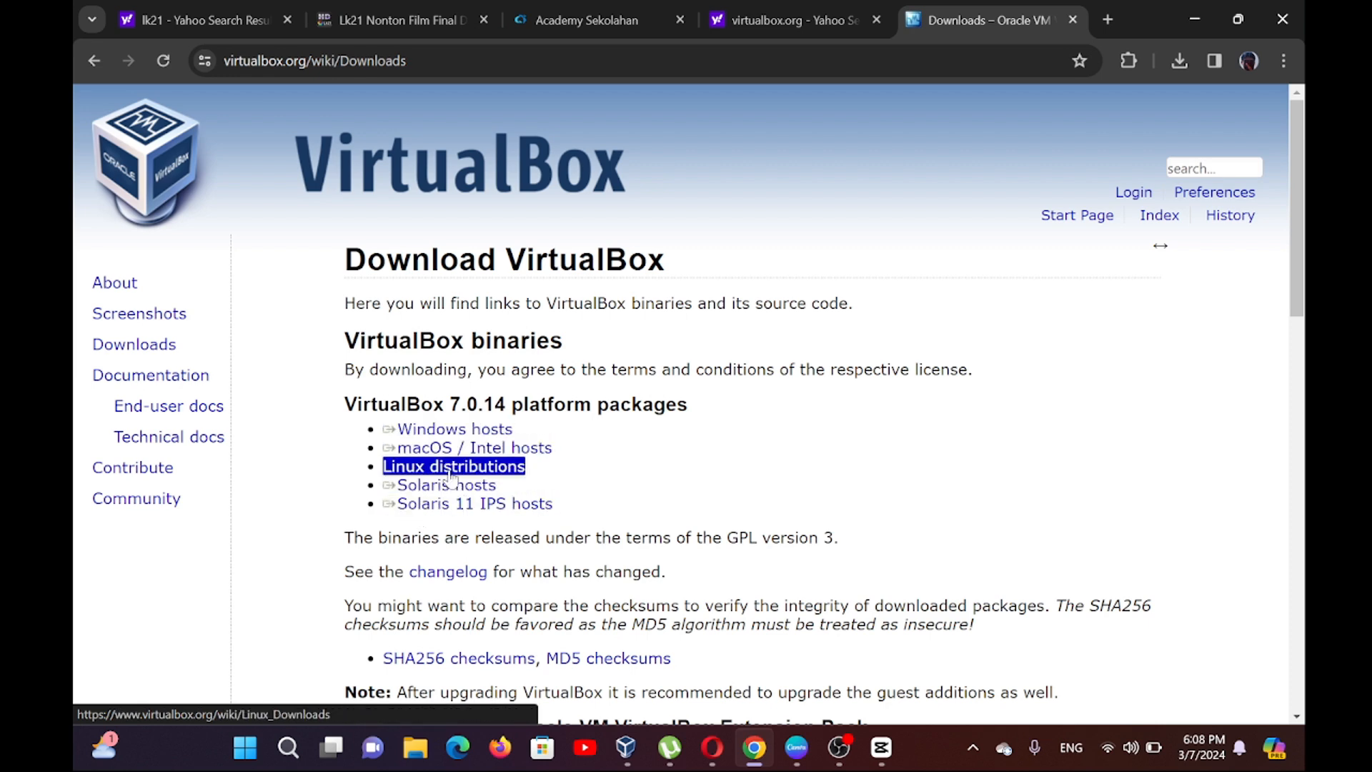
Start downloading the VirtualBox 7.0.14 package for Windows hosts and cancel the running download.
{"action": "left_click", "coordinate": [441, 431]}
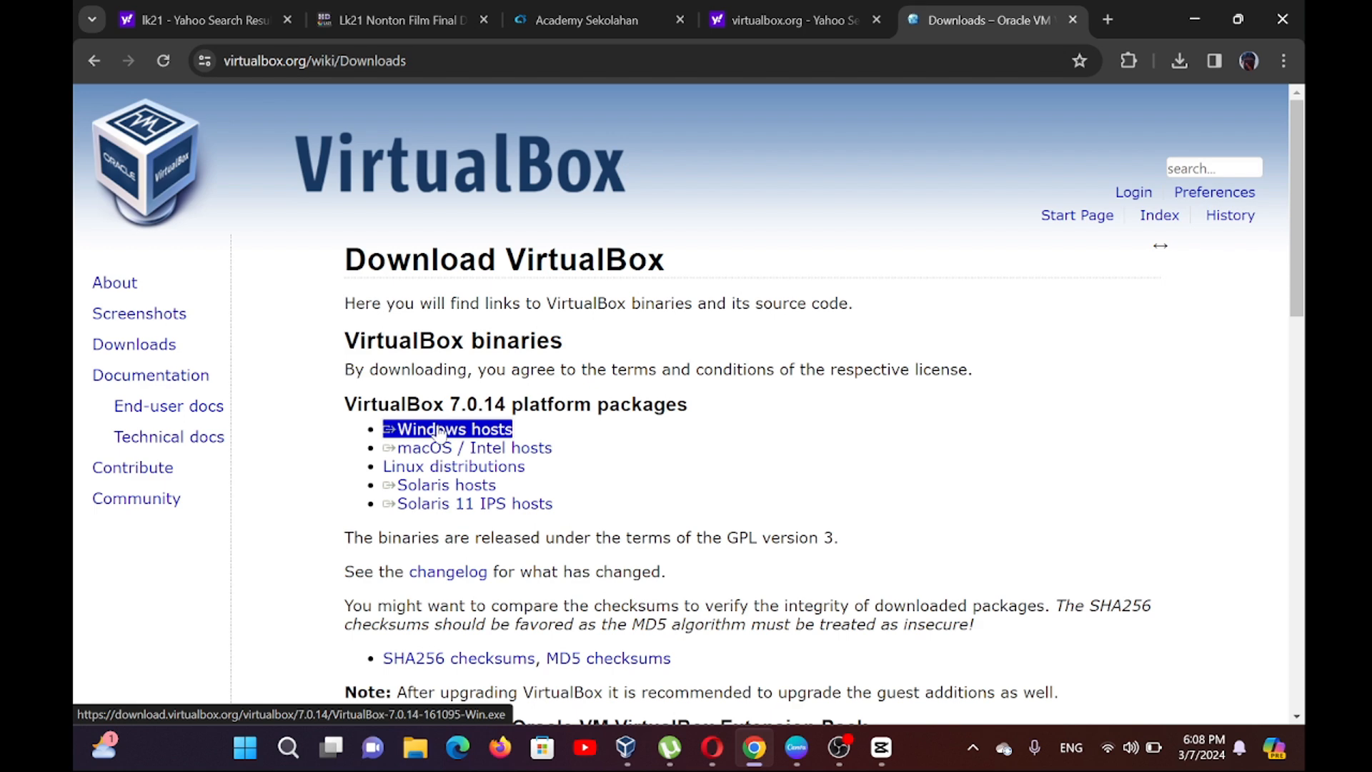
{"action": "left_click", "coordinate": [1178, 60]}
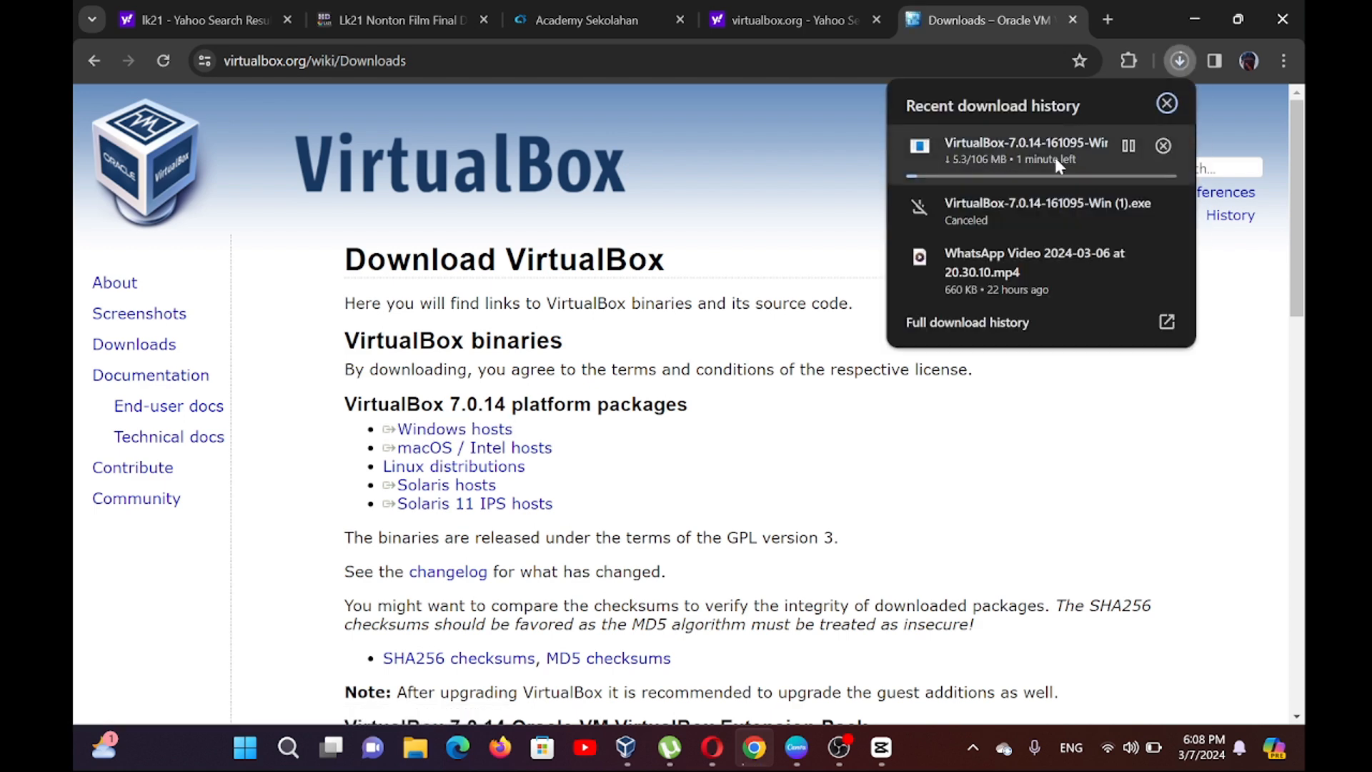
{"action": "left_click", "coordinate": [1165, 147]}
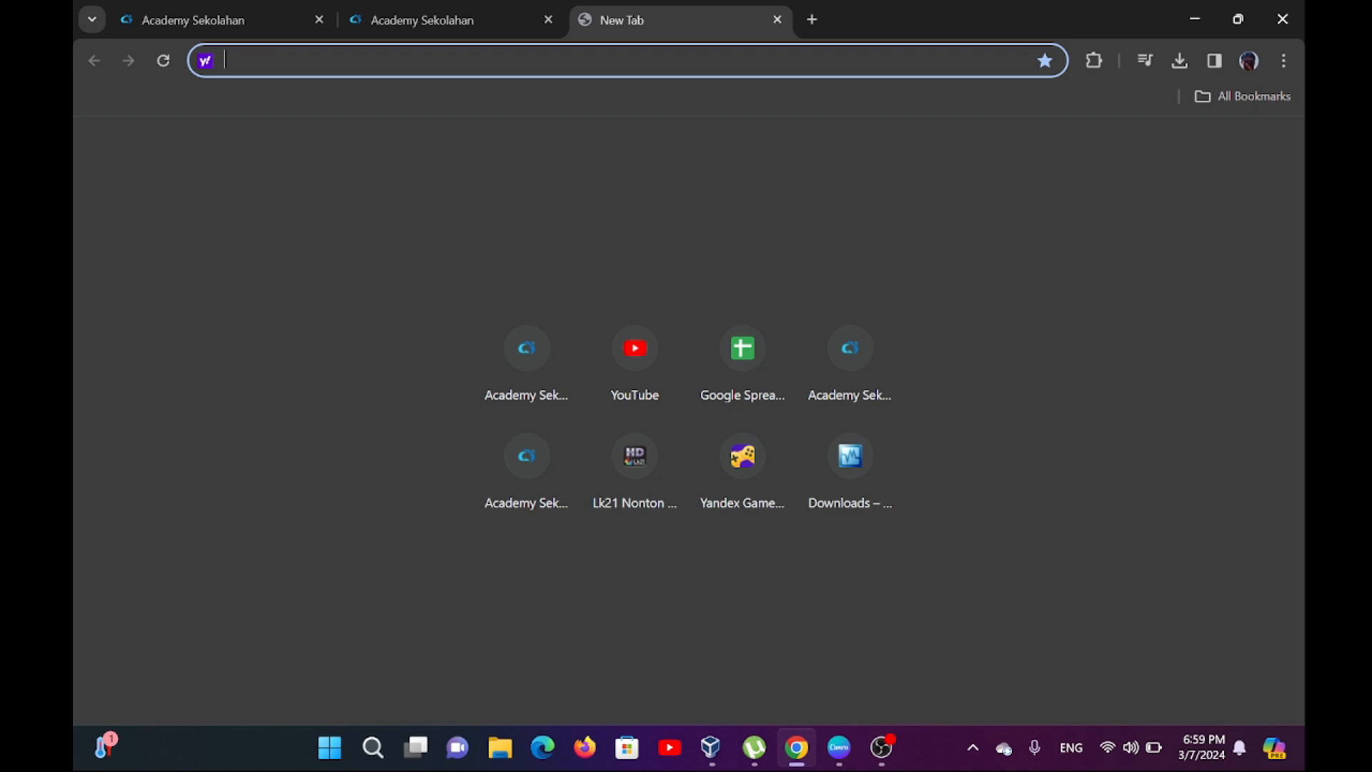
Search the web for "download debian" and look through the results page.
{"action": "type", "text": "do"}
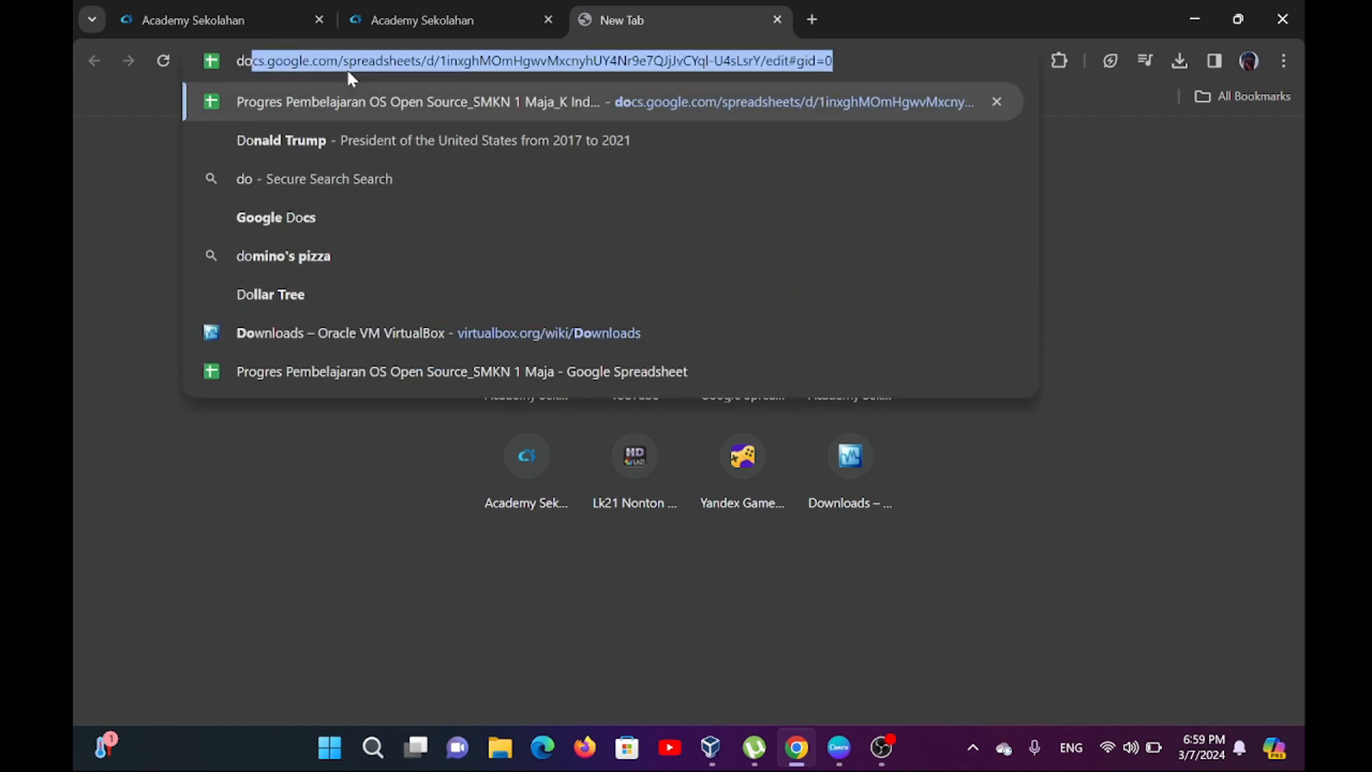
{"action": "type", "text": "wnload"}
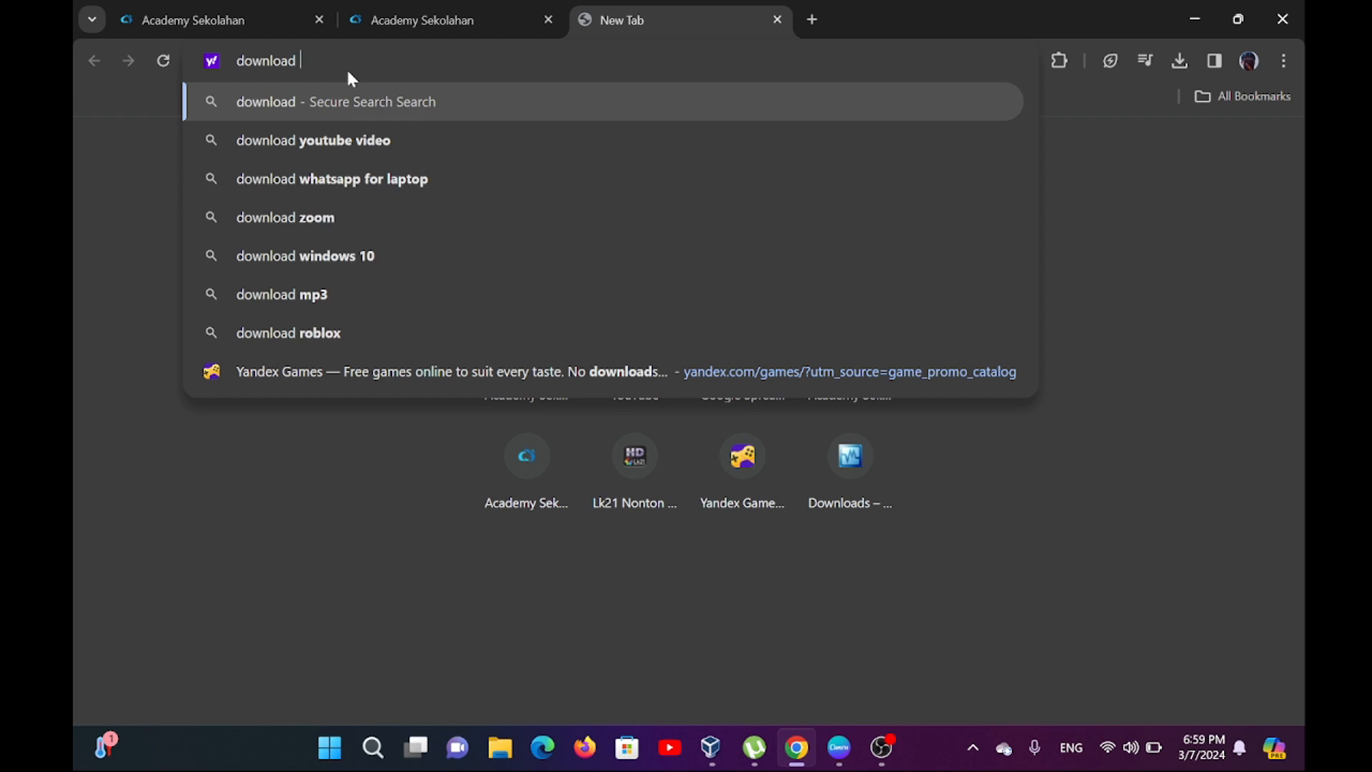
{"action": "type", "text": " de"}
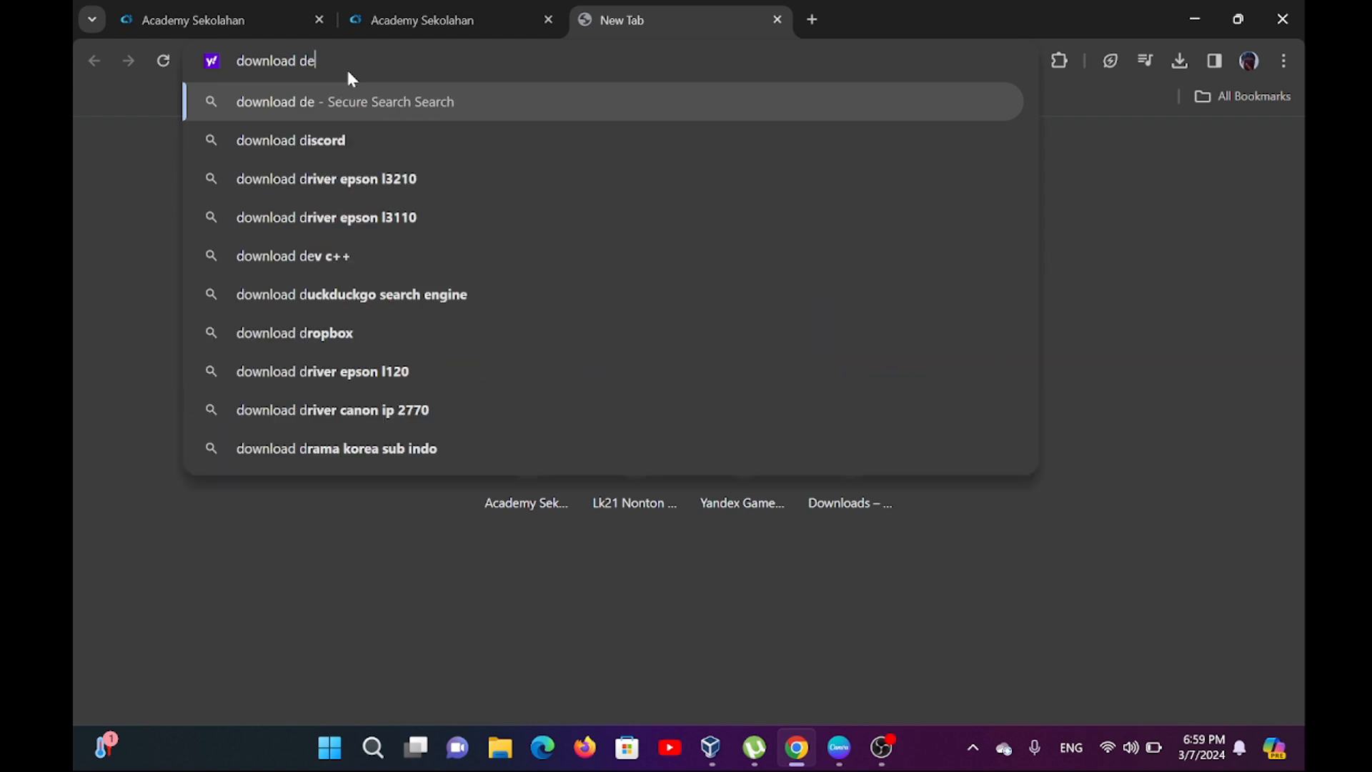
{"action": "type", "text": "bian"}
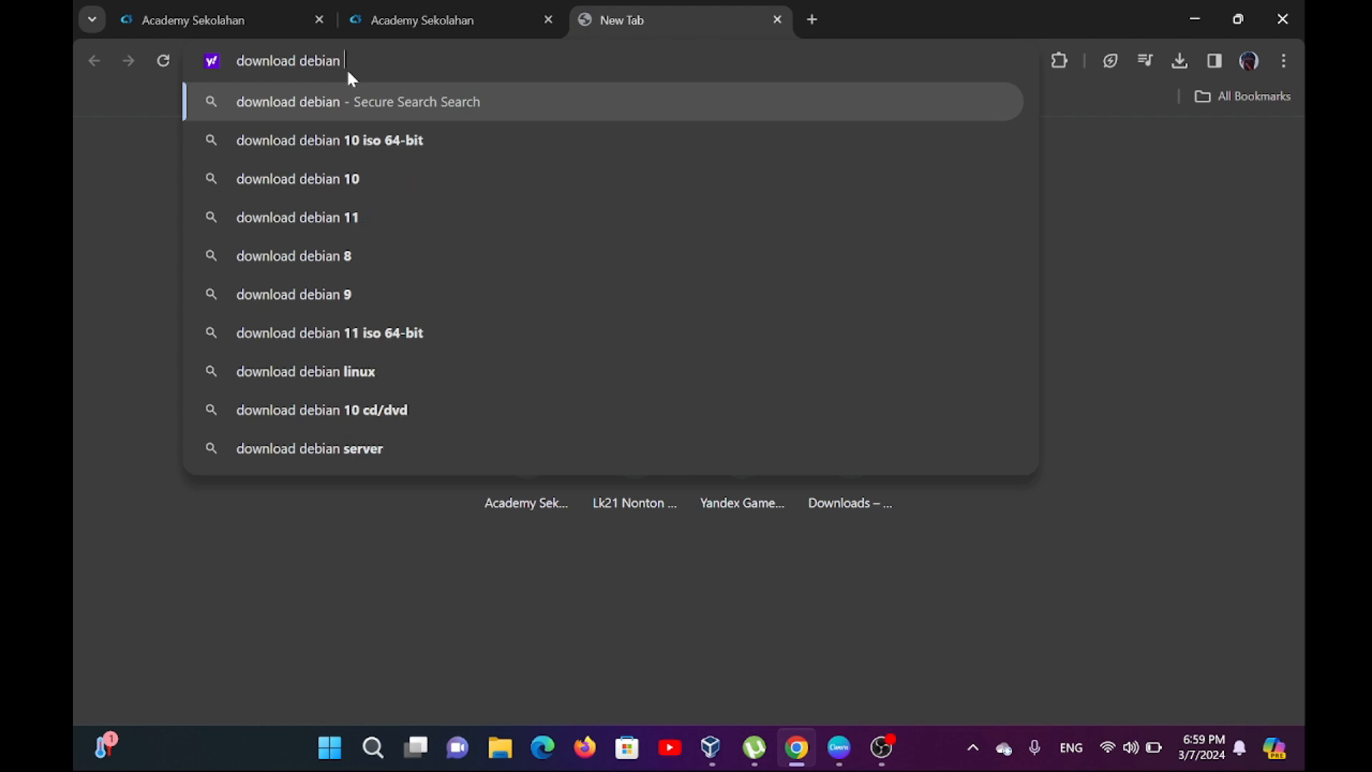
{"action": "key", "text": "BackSpace"}
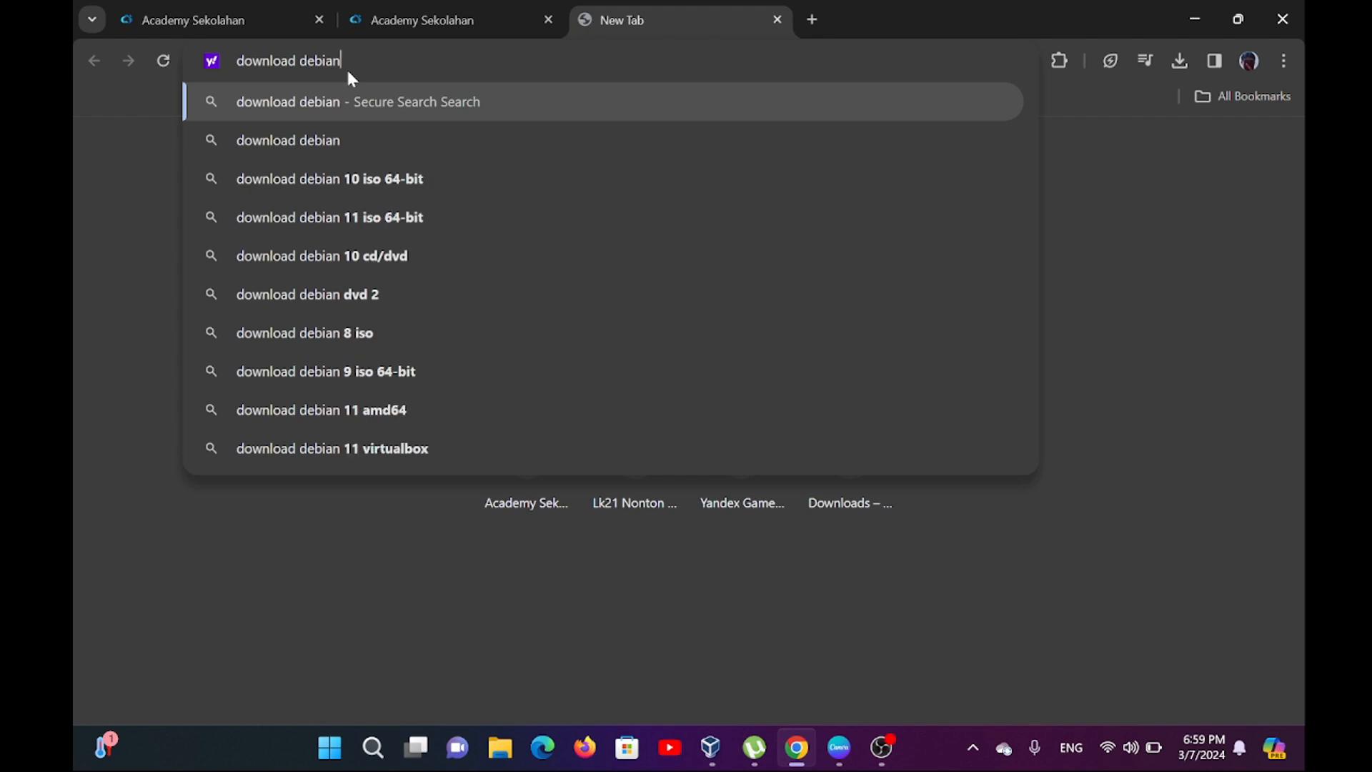
{"action": "left_click", "coordinate": [332, 139]}
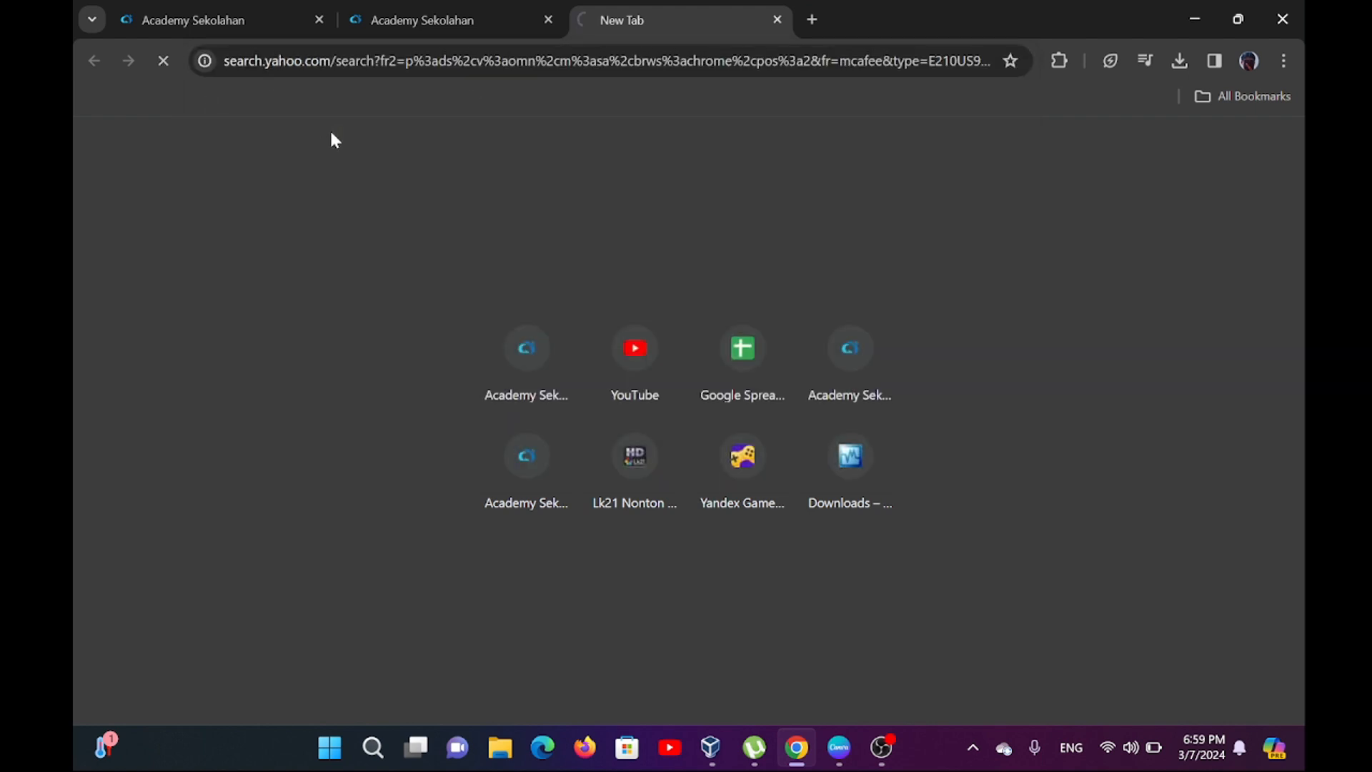
{"action": "scroll", "coordinate": [435, 413], "scroll_direction": "down", "scroll_amount": 6}
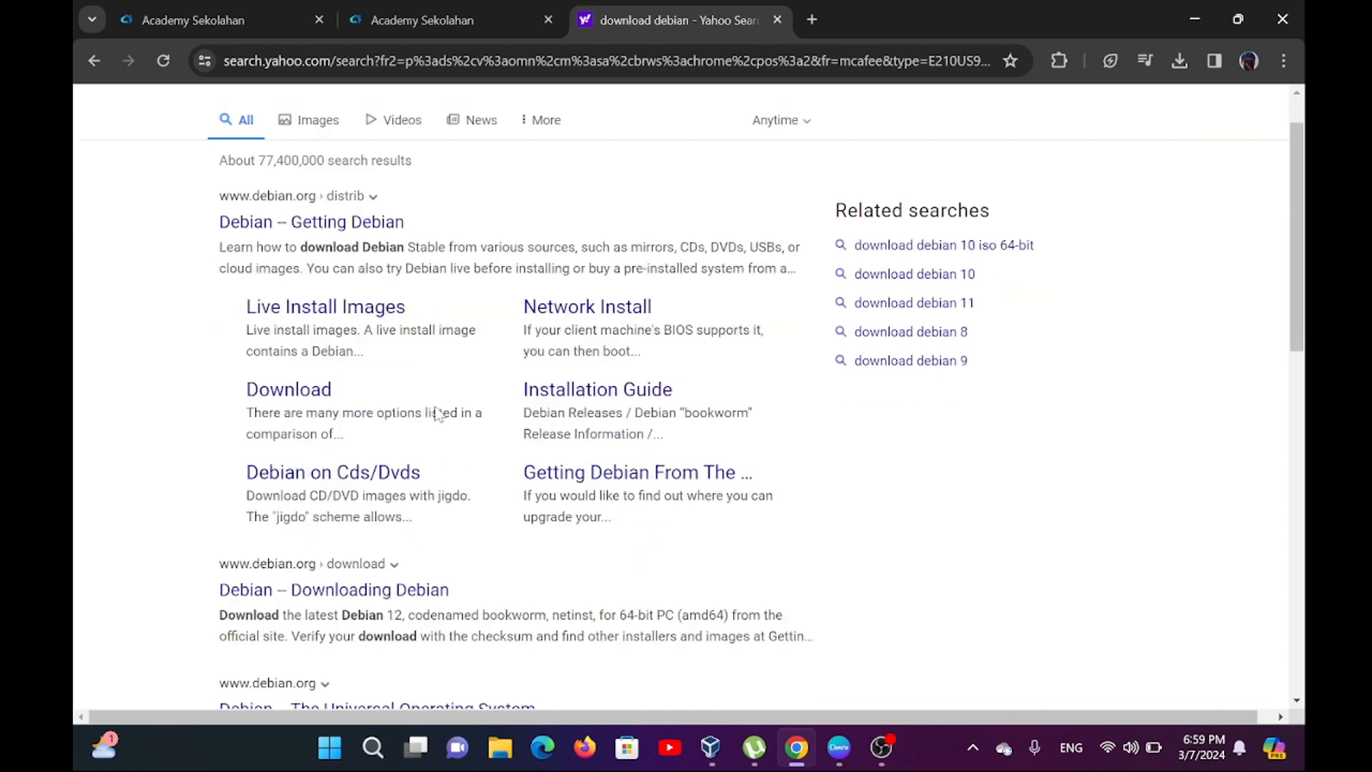
{"action": "scroll", "coordinate": [435, 414], "scroll_direction": "down", "scroll_amount": 7}
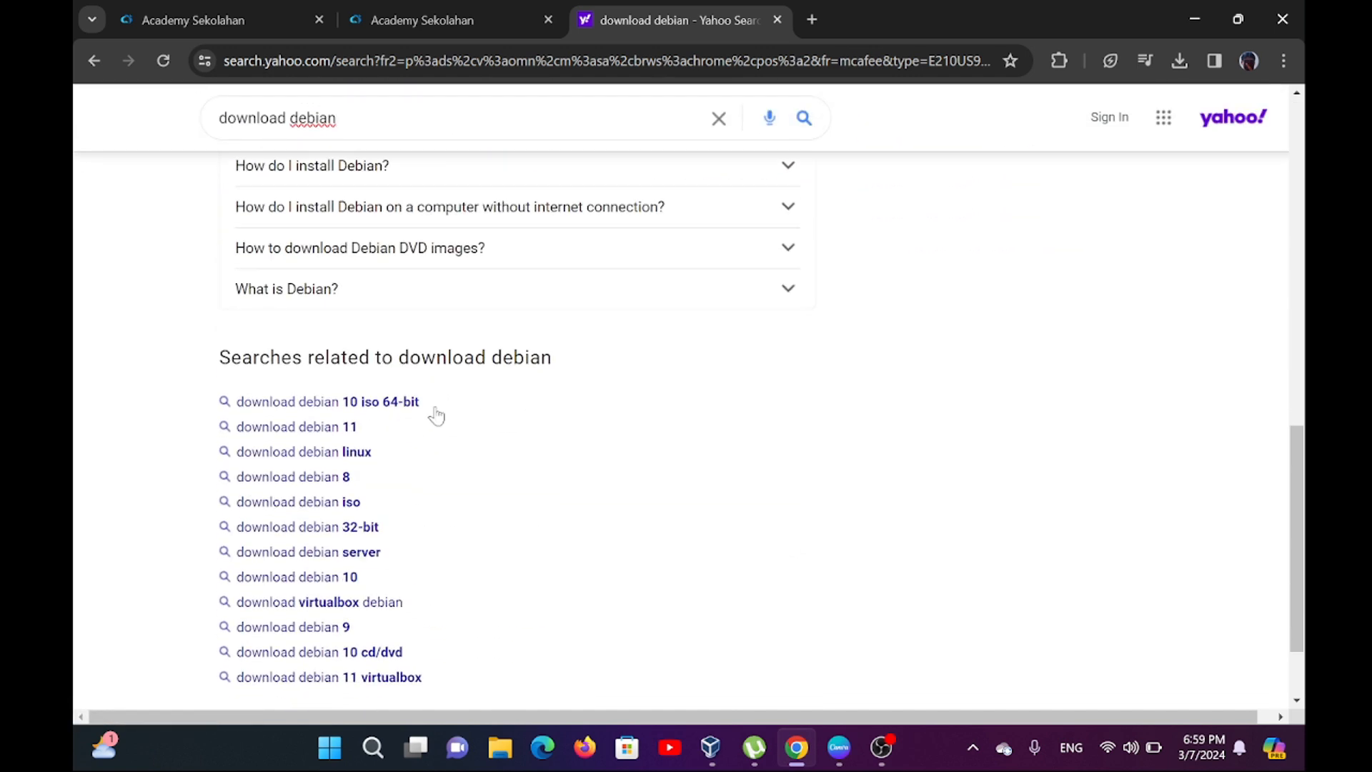
{"action": "scroll", "coordinate": [436, 414], "scroll_direction": "up", "scroll_amount": 6}
{"action": "scroll", "coordinate": [436, 415], "scroll_direction": "up", "scroll_amount": 5}
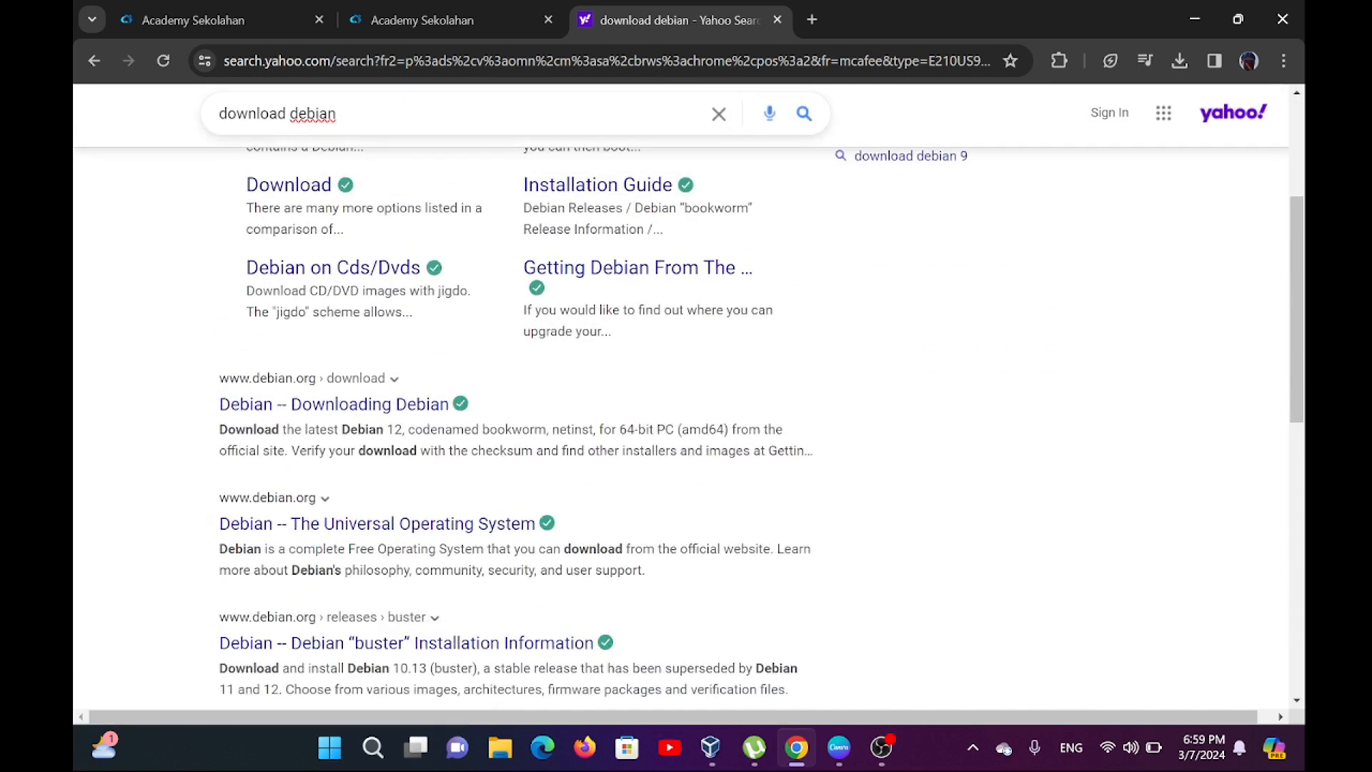
Refine the web search to "download debian server" and look through the results.
{"action": "left_click", "coordinate": [336, 112]}
{"action": "type", "text": "ser"}
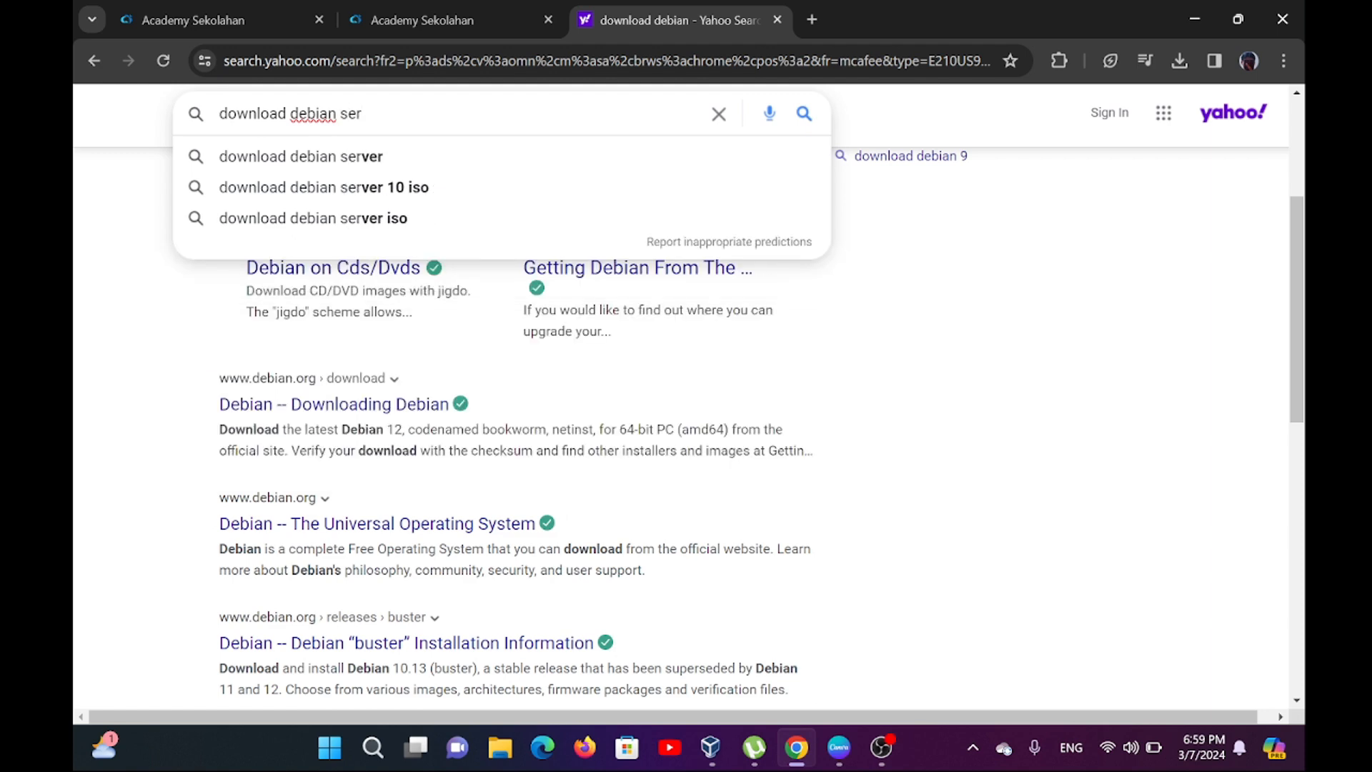
{"action": "left_click", "coordinate": [383, 163]}
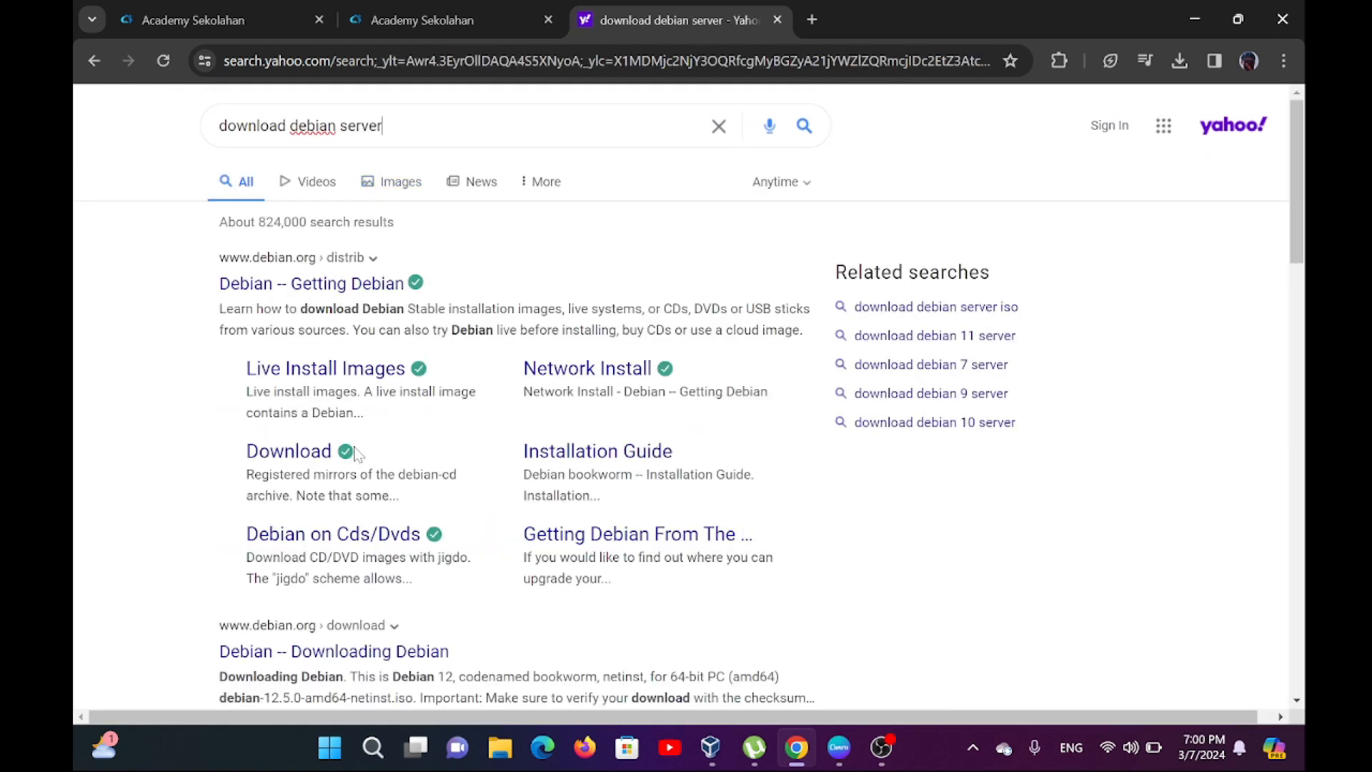
{"action": "scroll", "coordinate": [355, 454], "scroll_direction": "down", "scroll_amount": 9}
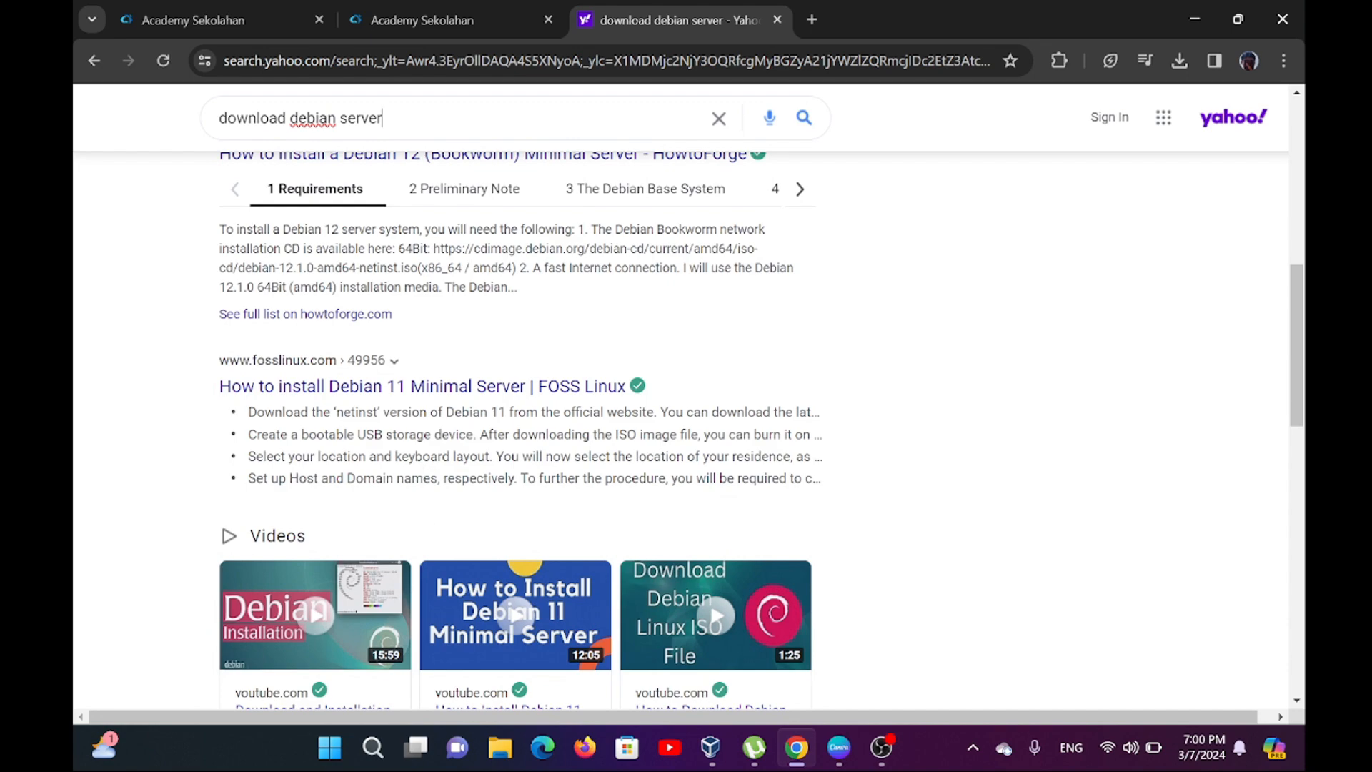
{"action": "scroll", "coordinate": [431, 529], "scroll_direction": "down", "scroll_amount": 7}
{"action": "scroll", "coordinate": [482, 483], "scroll_direction": "down", "scroll_amount": 6}
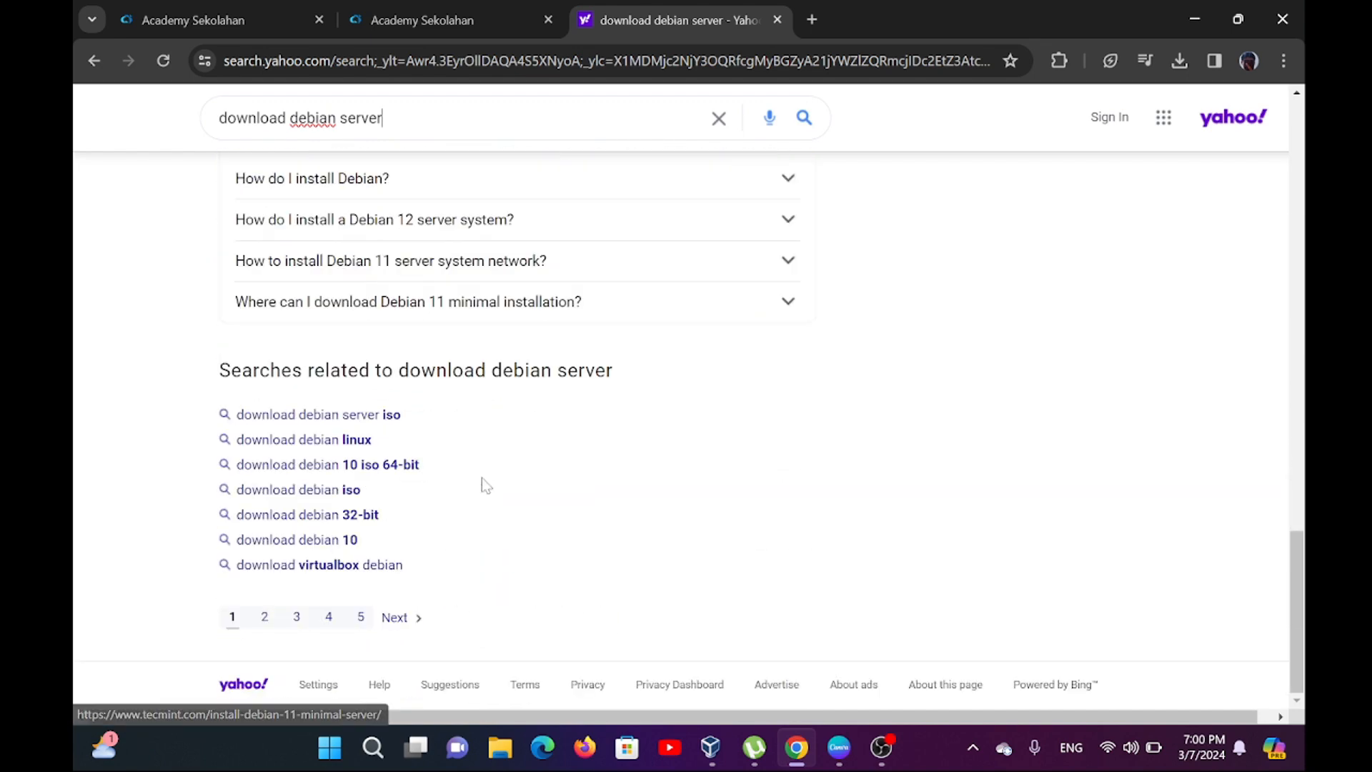
{"action": "scroll", "coordinate": [481, 484], "scroll_direction": "up", "scroll_amount": 18}
{"action": "scroll", "coordinate": [502, 504], "scroll_direction": "up", "scroll_amount": 3}
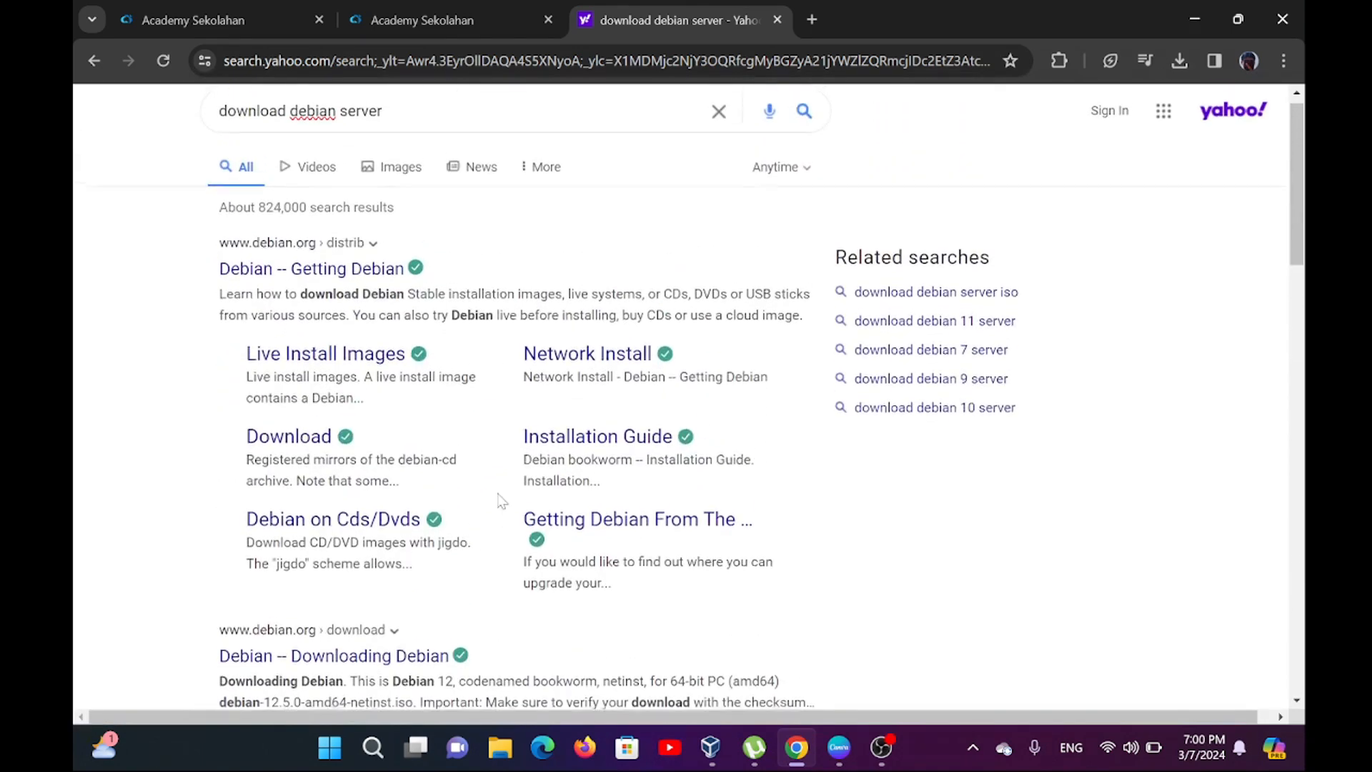
Extend the search query to "download debian server http/fhp" and run it.
{"action": "left_click", "coordinate": [382, 125]}
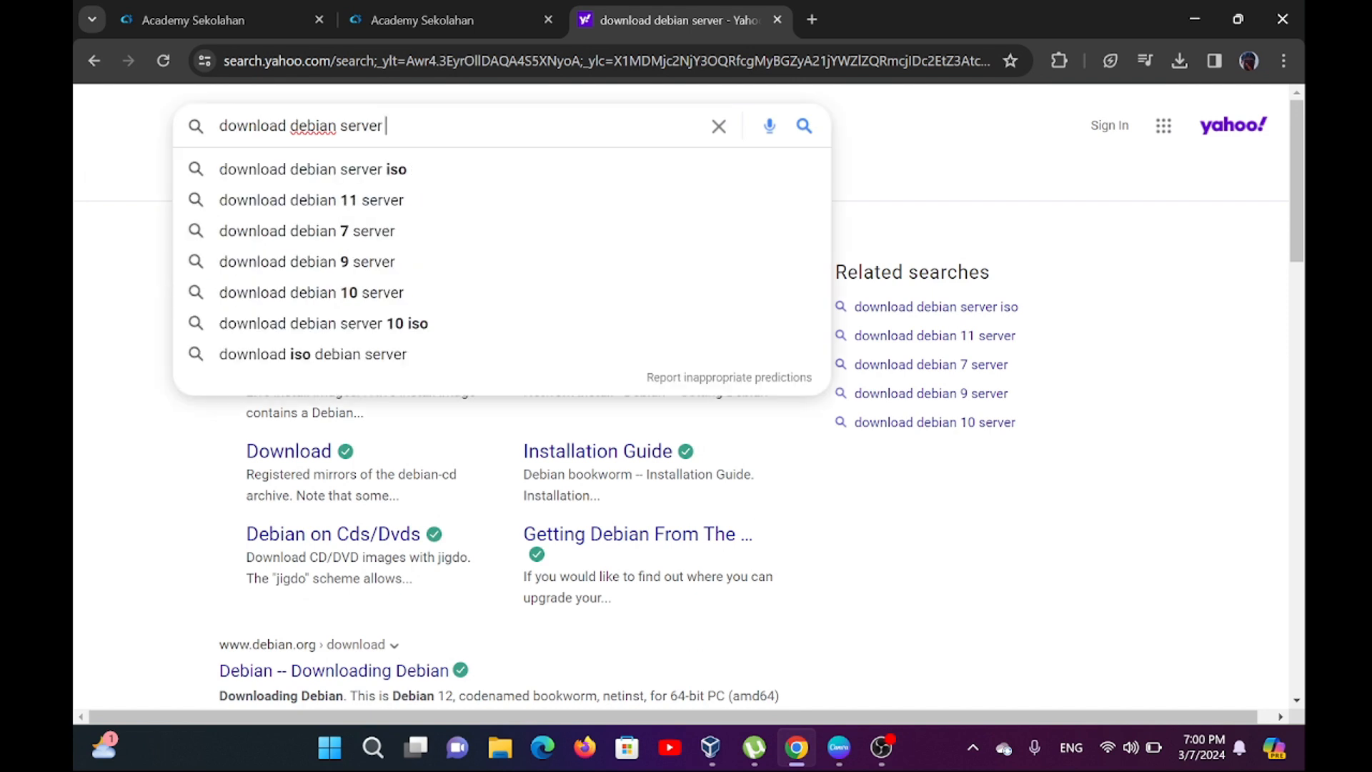
{"action": "type", "text": "fha"}
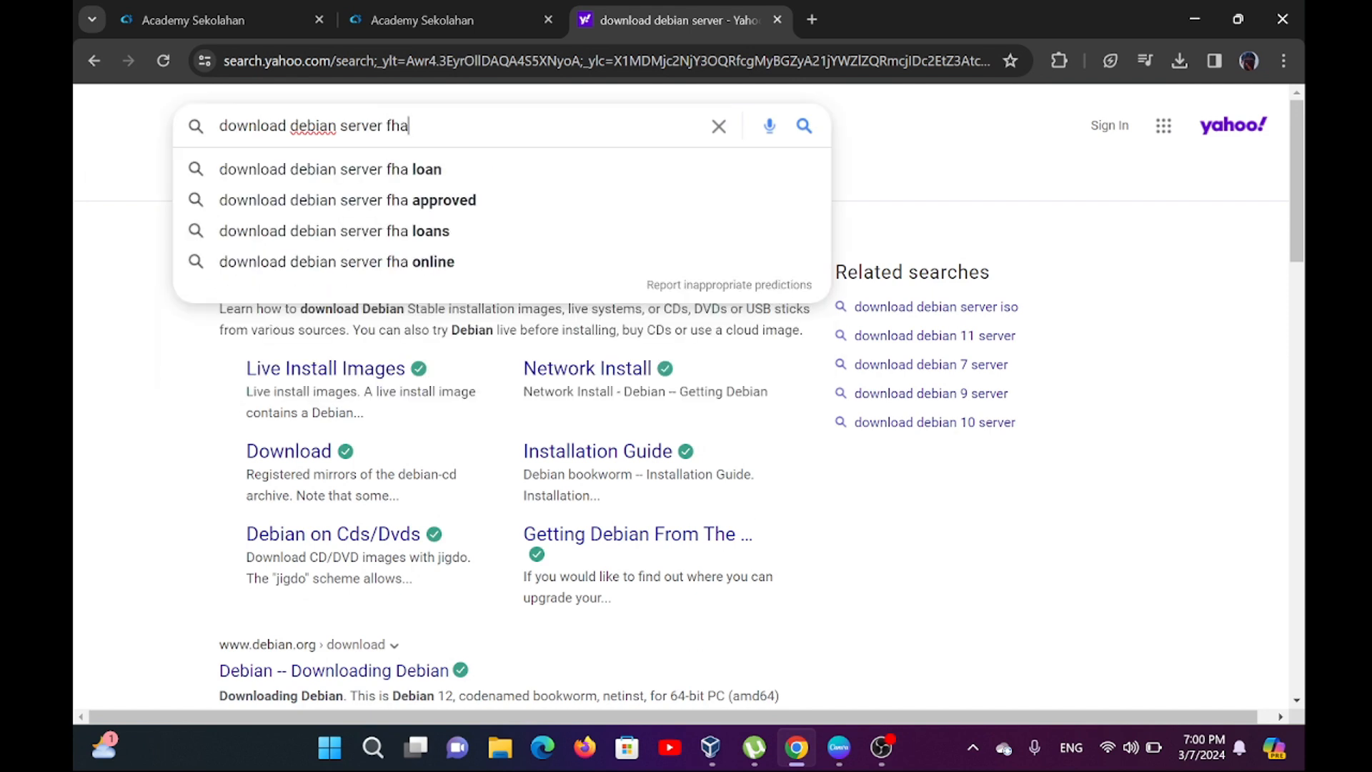
{"action": "key", "text": "BackSpace"}
{"action": "key", "text": "BackSpace"}
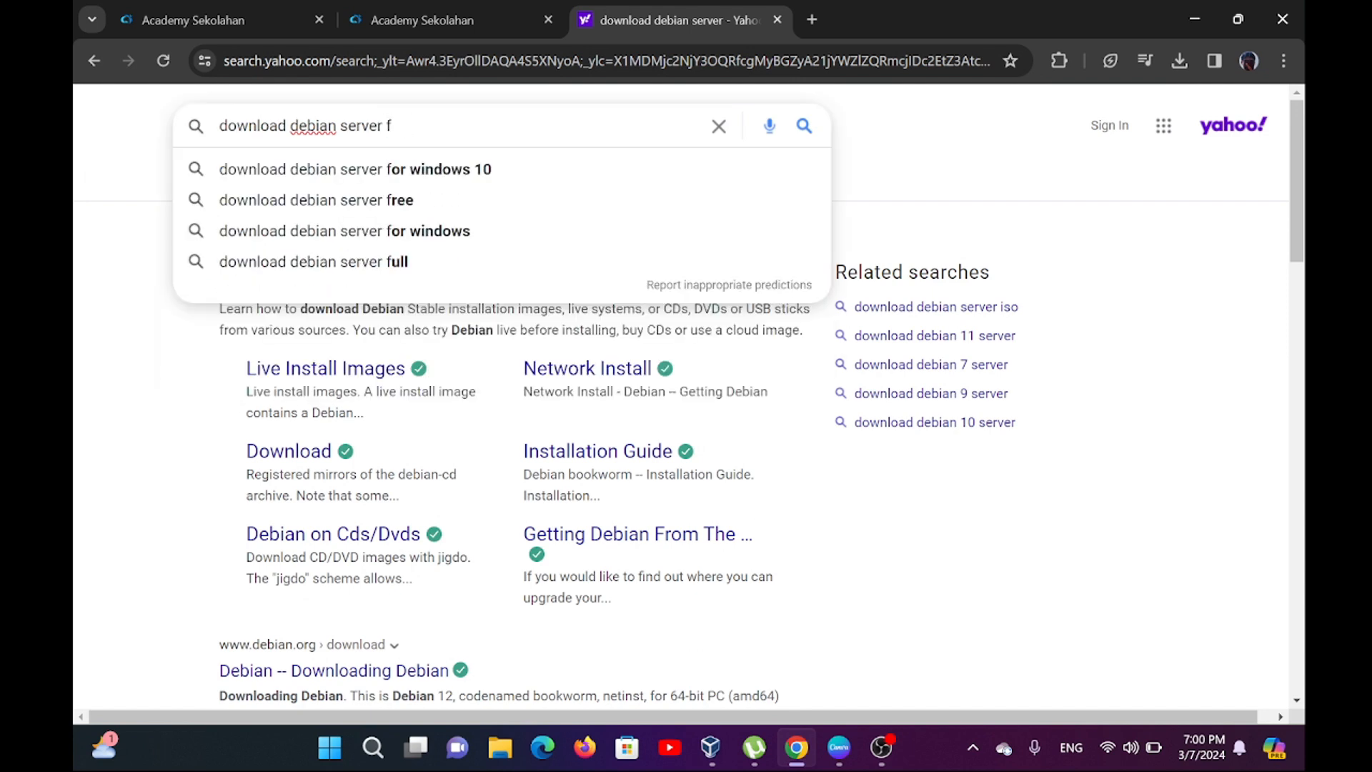
{"action": "key", "text": "BackSpace"}
{"action": "type", "text": "h"}
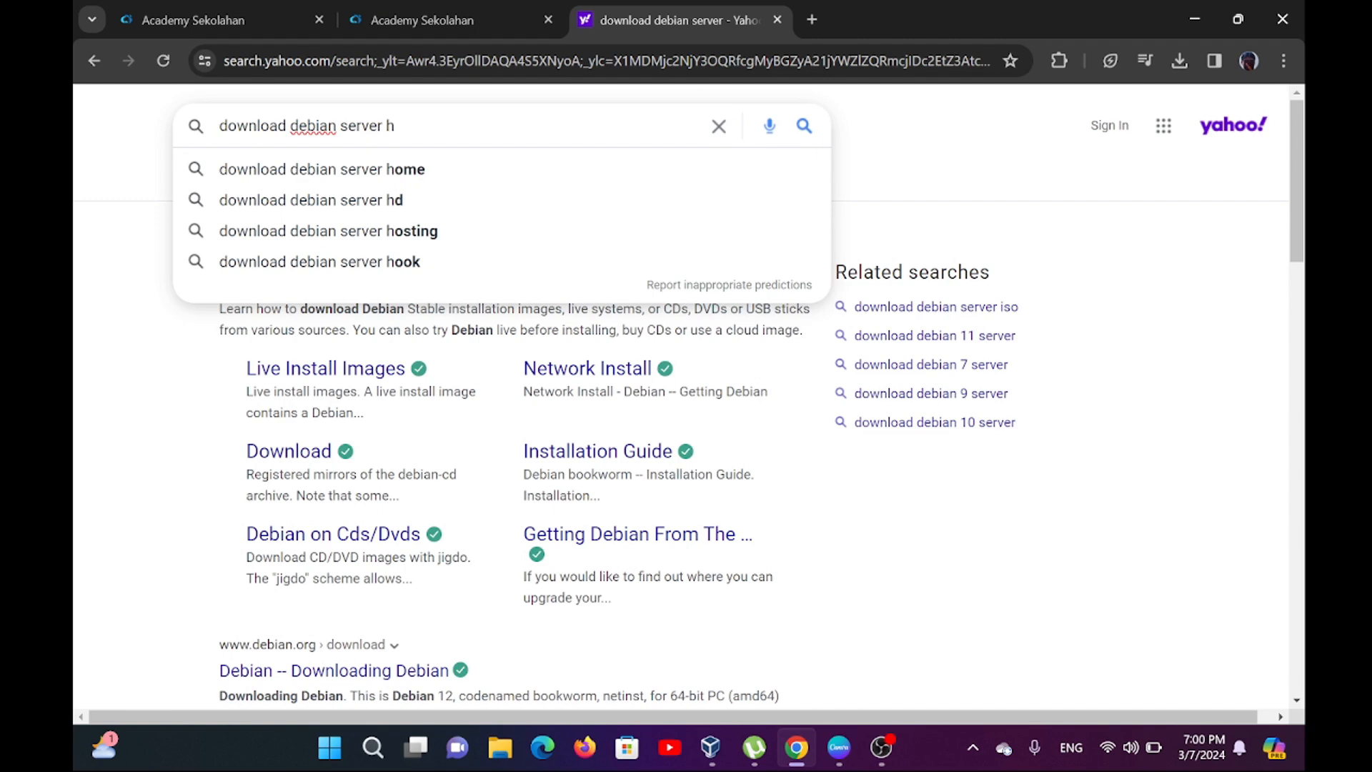
{"action": "type", "text": "ttp"}
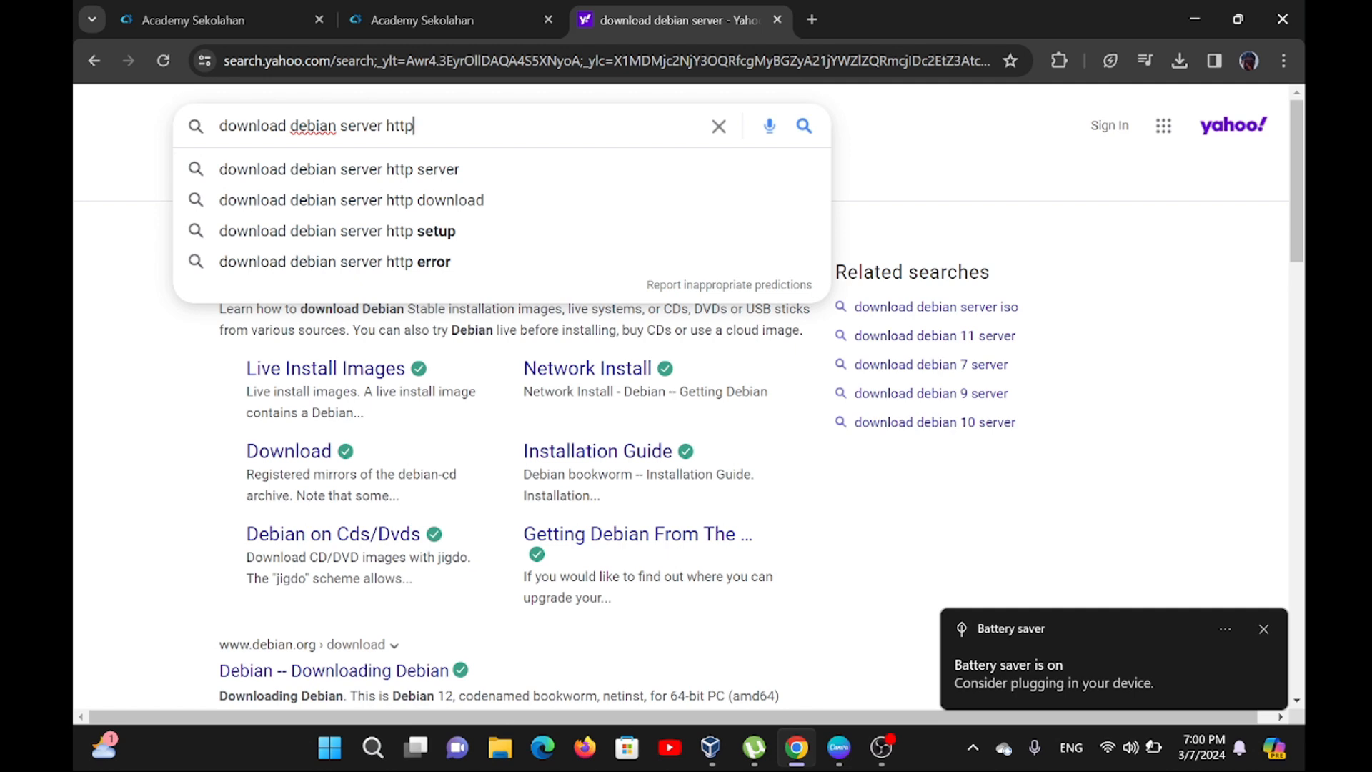
{"action": "type", "text": "/"}
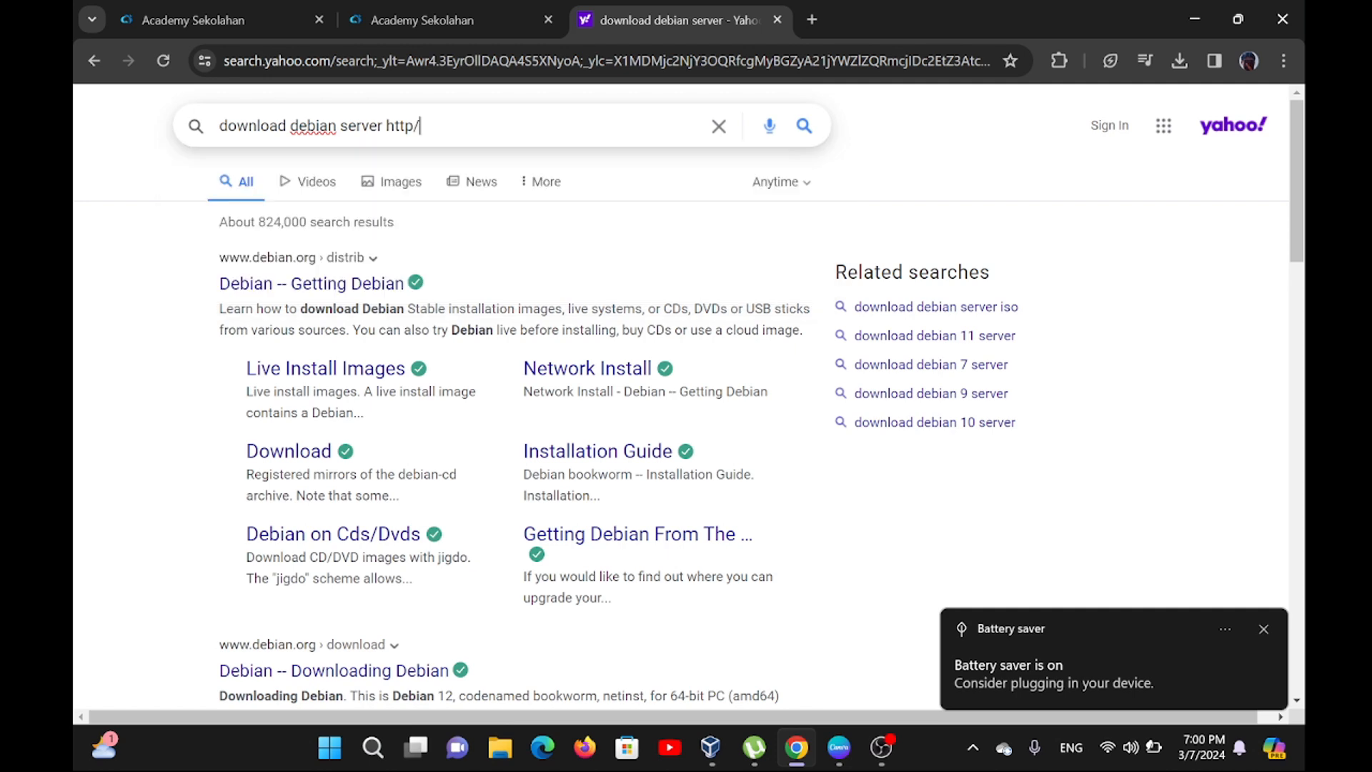
{"action": "type", "text": "fhp"}
{"action": "key", "text": "Return"}
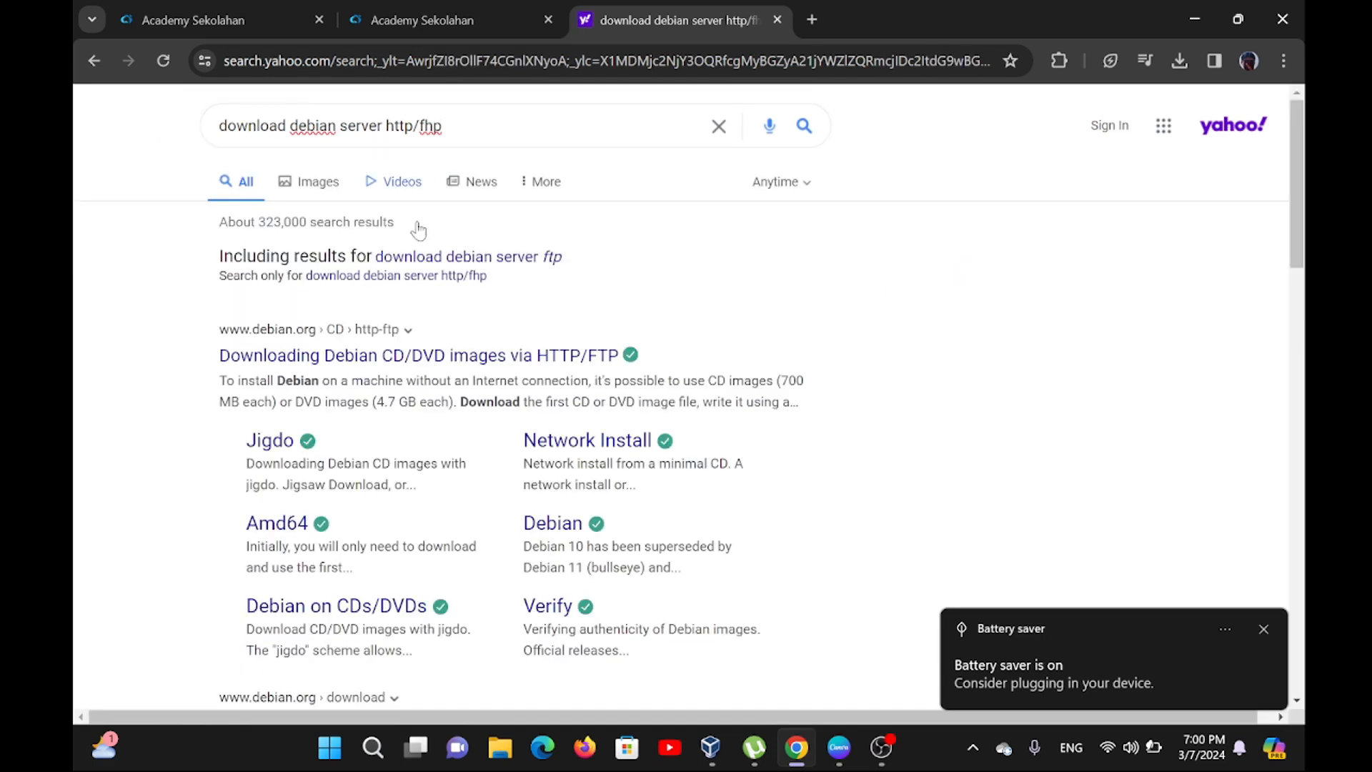
Open the "Downloading Debian CD/DVD images via HTTP/FTP" result and go to the stable release's amd64 DVD image directory.
{"action": "left_click", "coordinate": [1265, 629]}
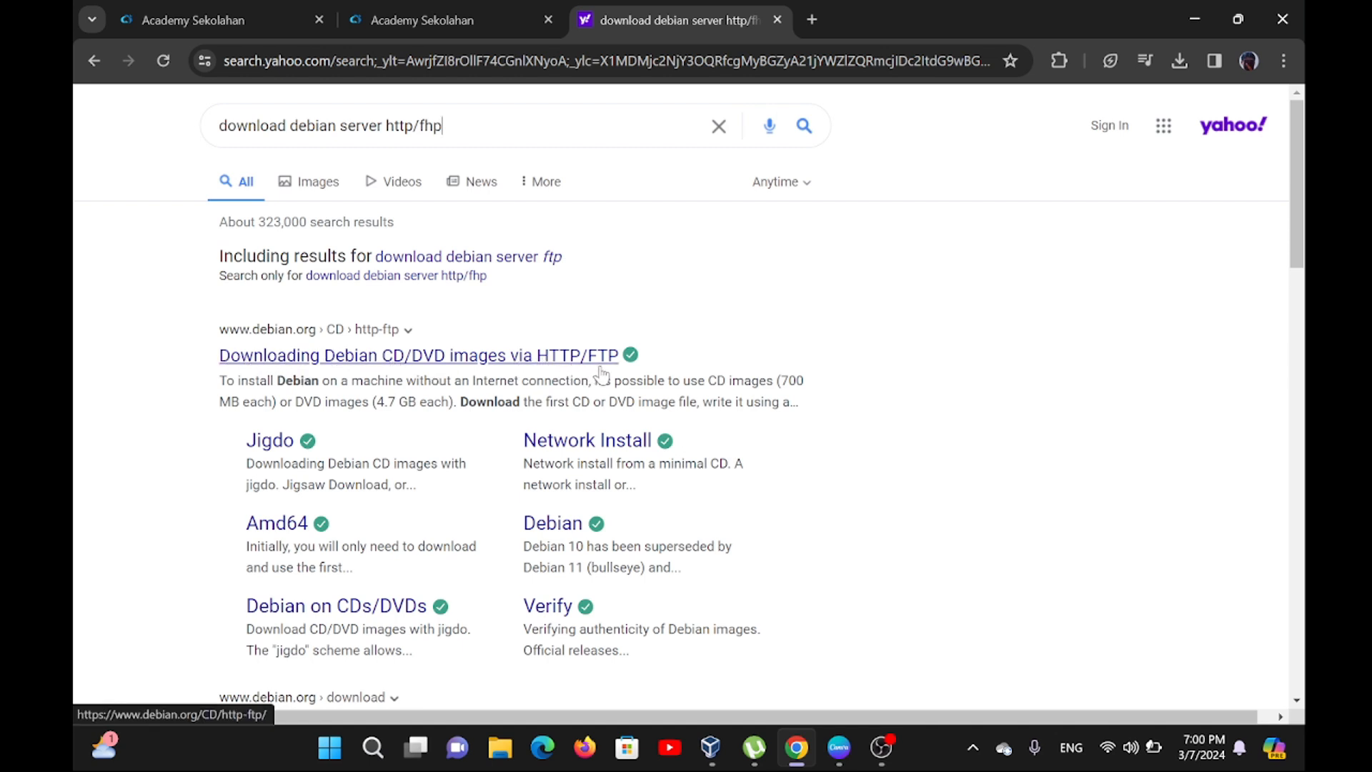
{"action": "left_click", "coordinate": [328, 368]}
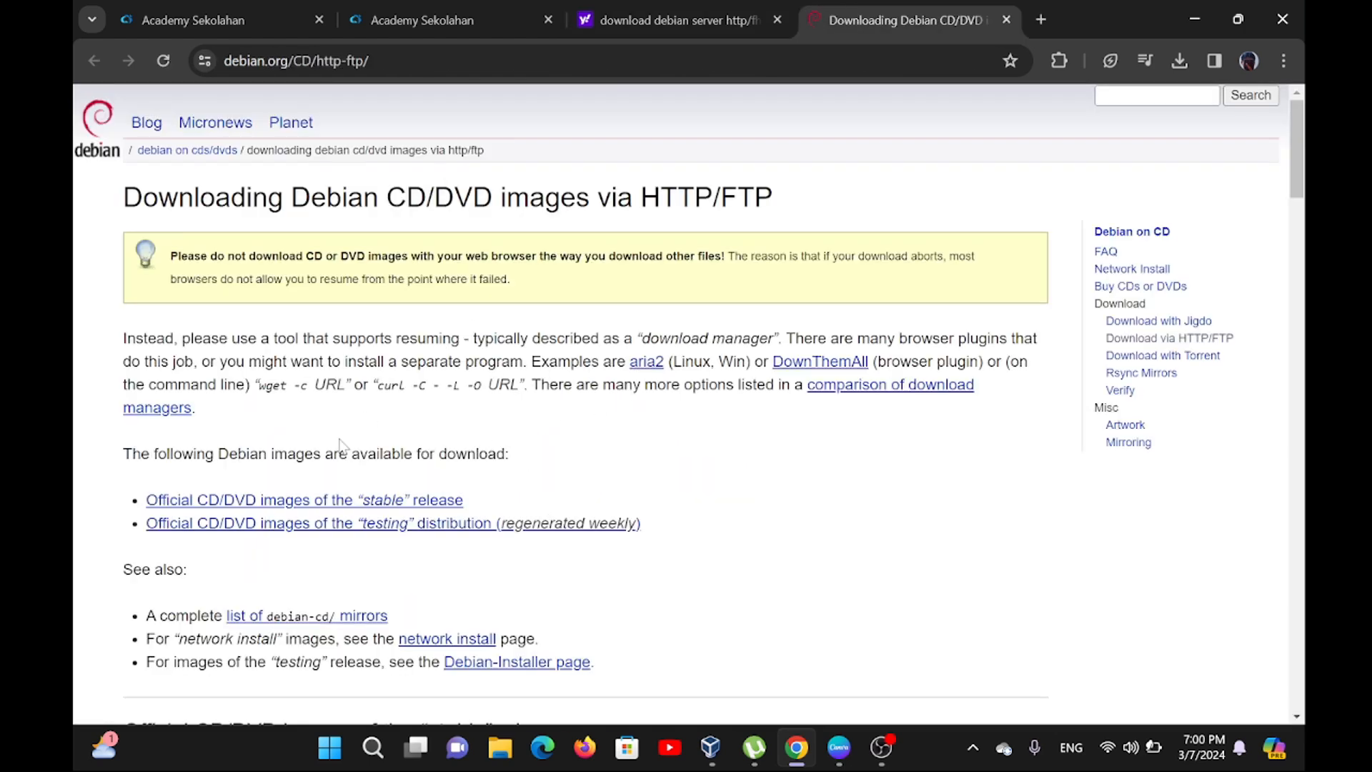
{"action": "scroll", "coordinate": [418, 486], "scroll_direction": "down", "scroll_amount": 8}
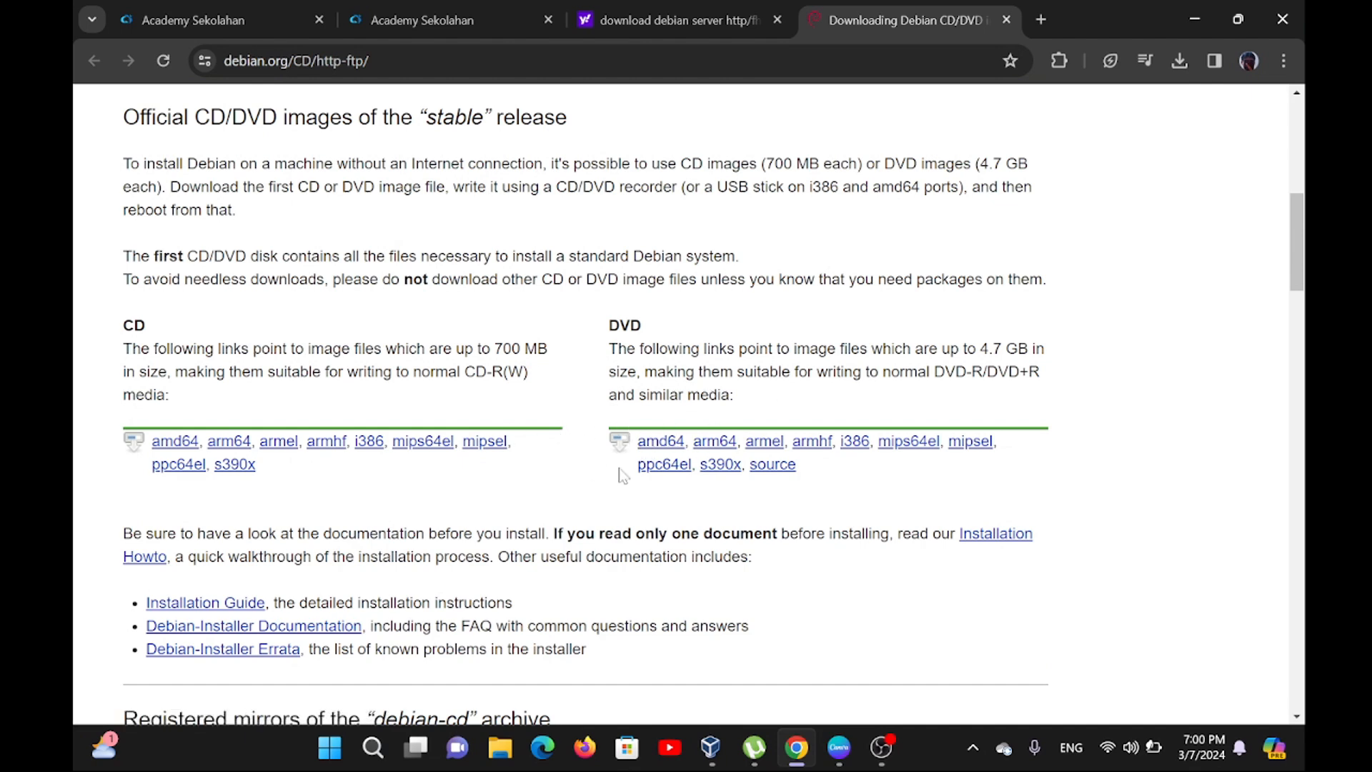
{"action": "left_click", "coordinate": [672, 447]}
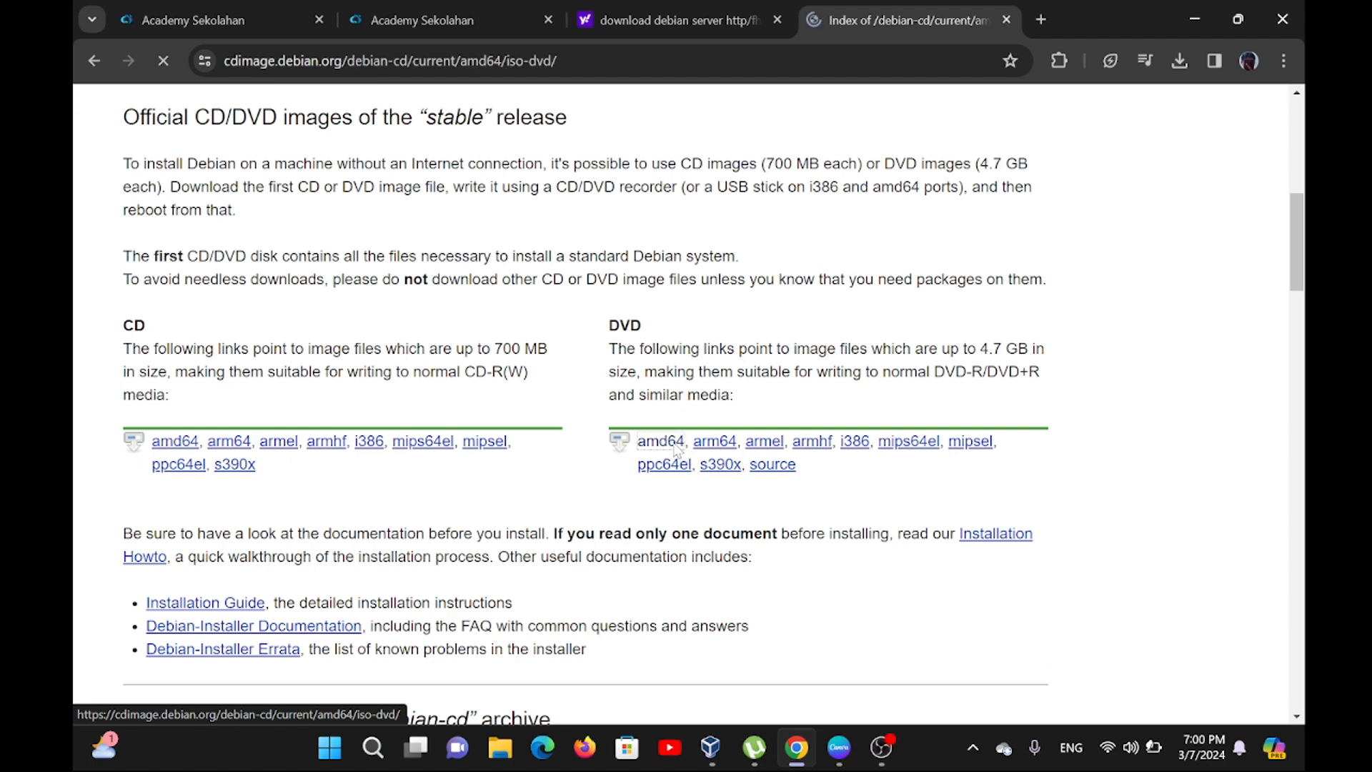
Start downloading debian-12.5.0-amd64-DVD-1.iso and cancel the running download.
{"action": "scroll", "coordinate": [420, 492], "scroll_direction": "down", "scroll_amount": 8}
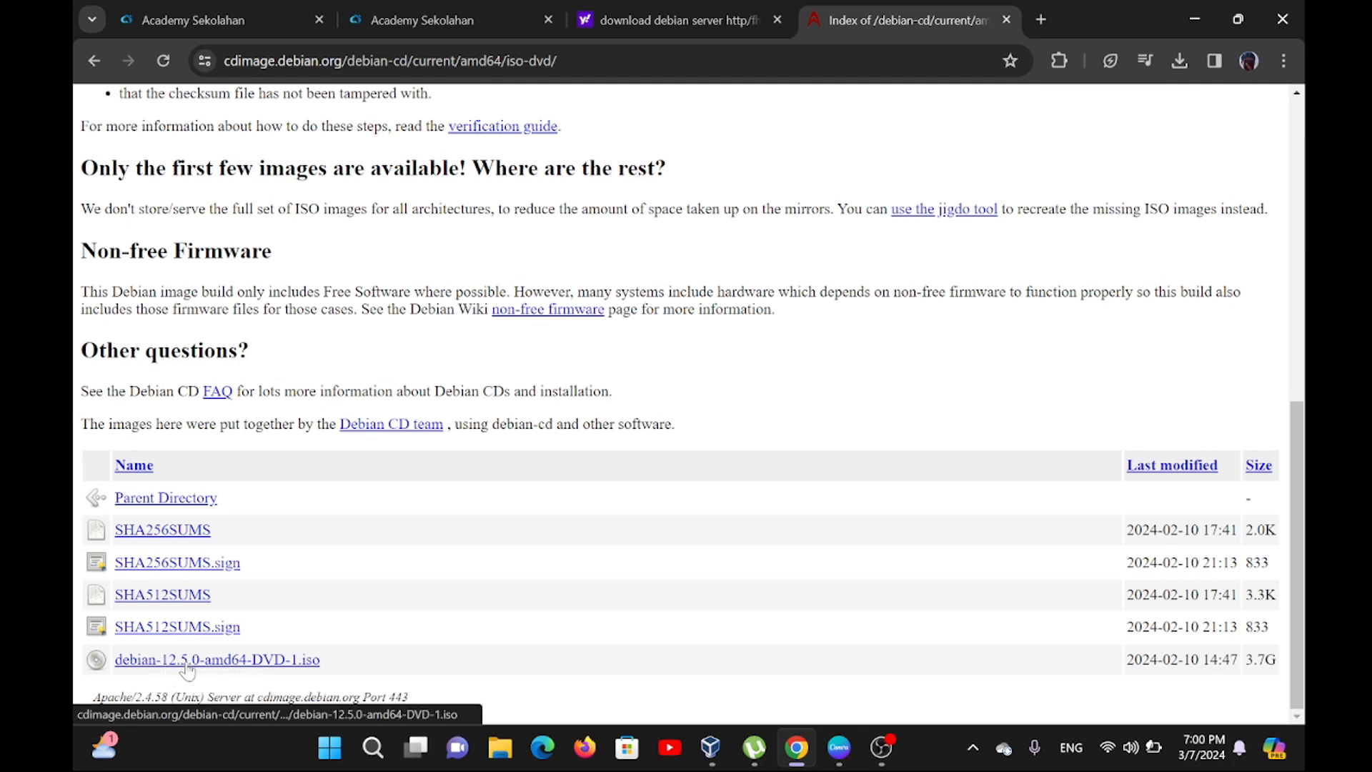
{"action": "left_click", "coordinate": [222, 661]}
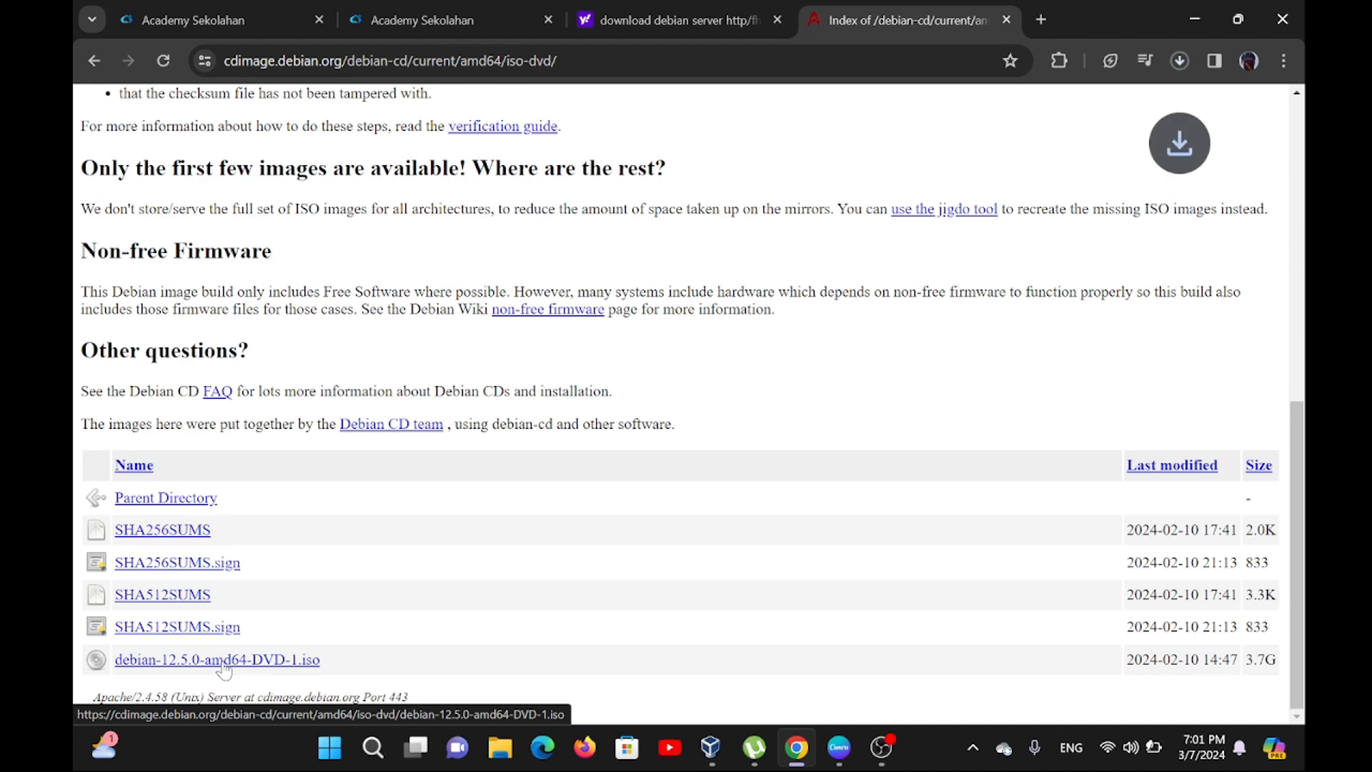
{"action": "left_click", "coordinate": [1183, 65]}
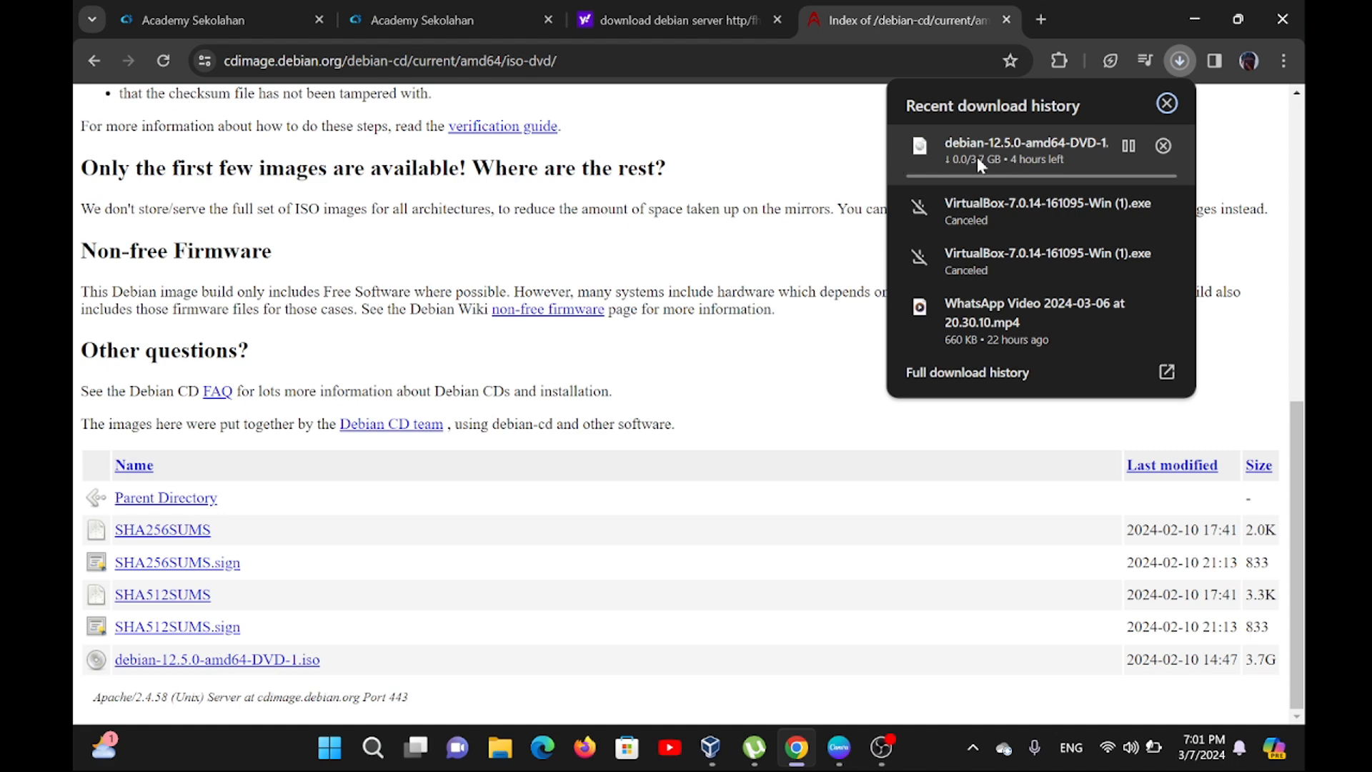
{"action": "left_click", "coordinate": [1164, 145]}
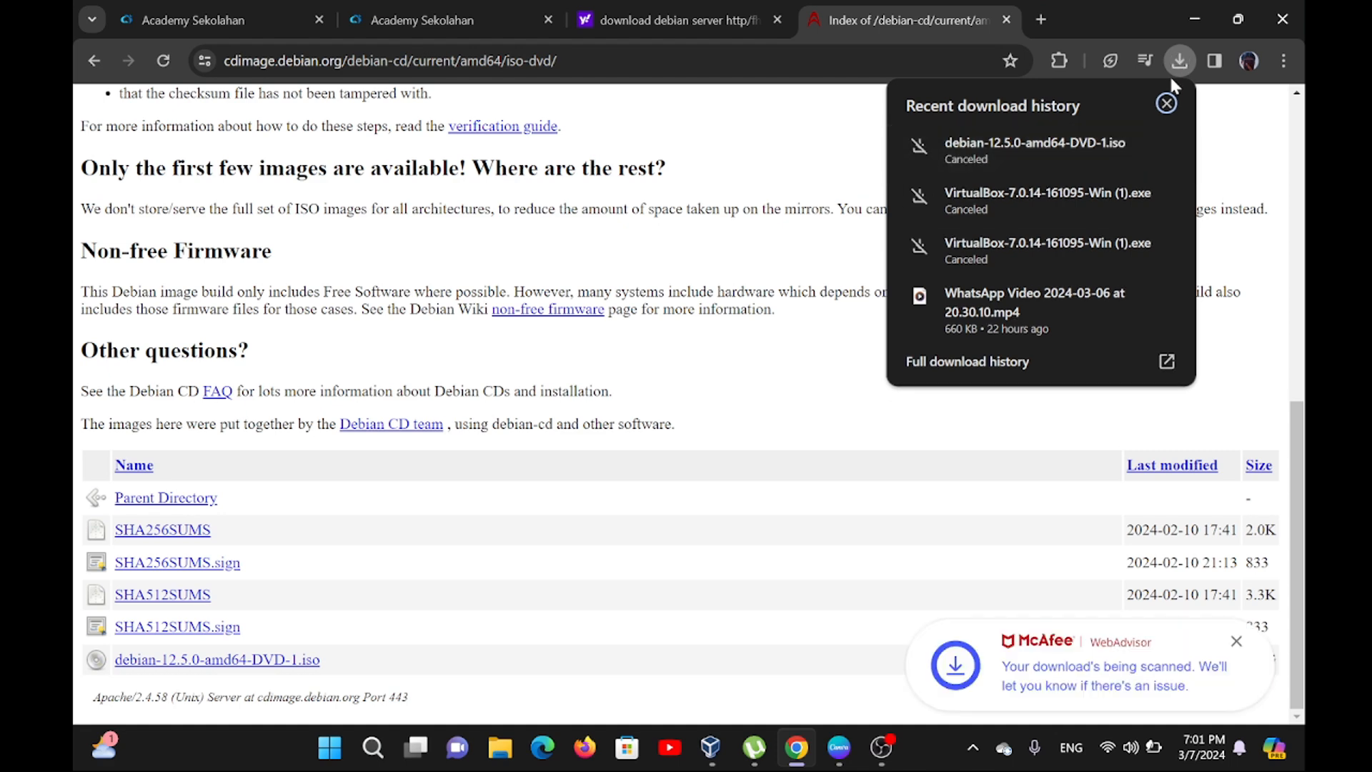
Close the recent download history, minimize the browser, and launch Oracle VM VirtualBox from the desktop.
{"action": "left_click", "coordinate": [1168, 103]}
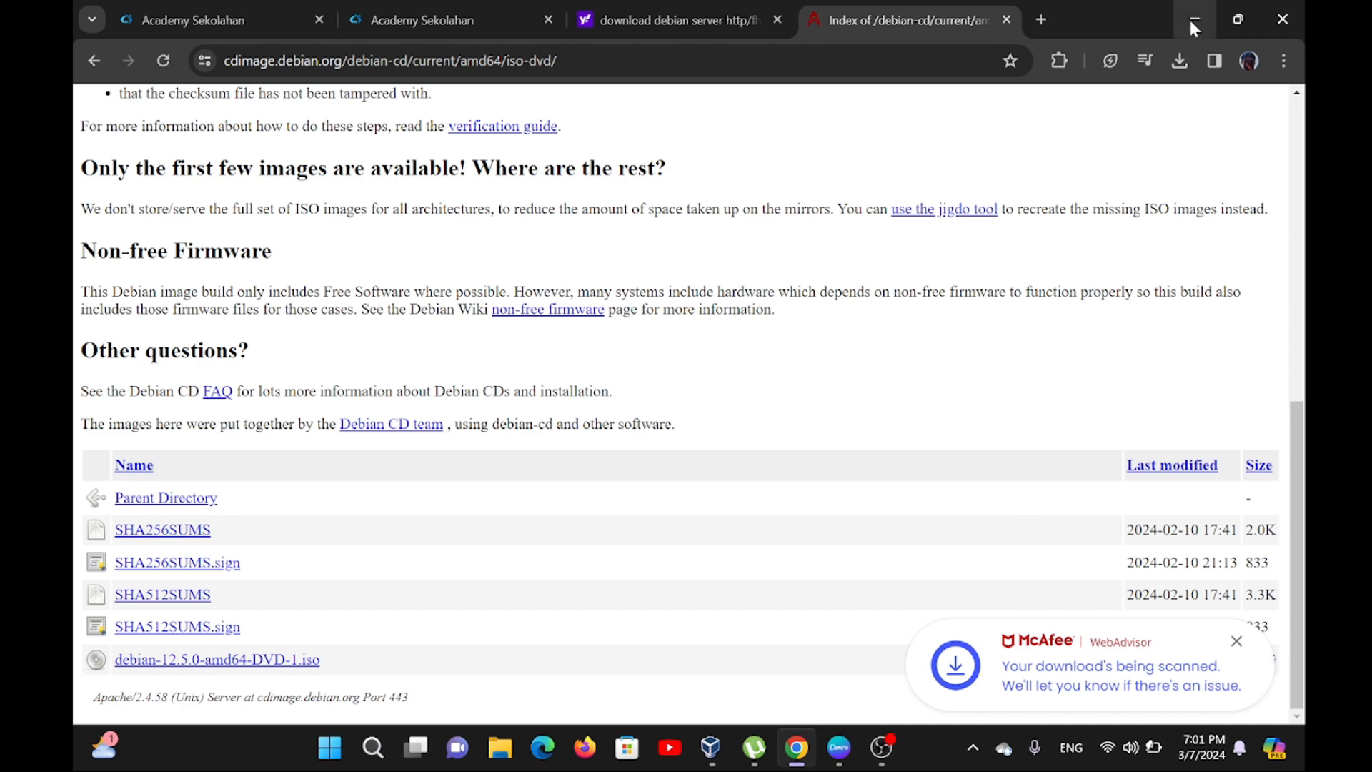
{"action": "left_click", "coordinate": [1192, 19]}
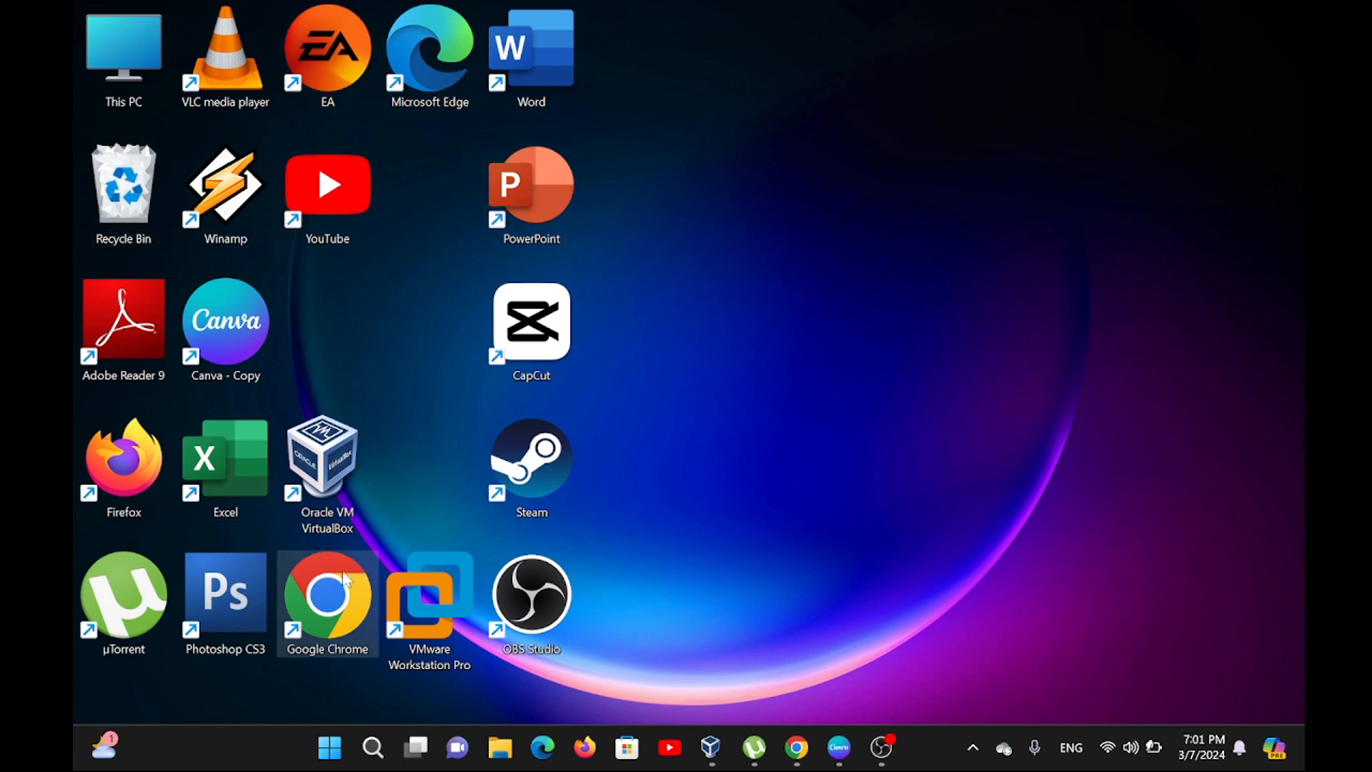
{"action": "double_click", "coordinate": [327, 486]}
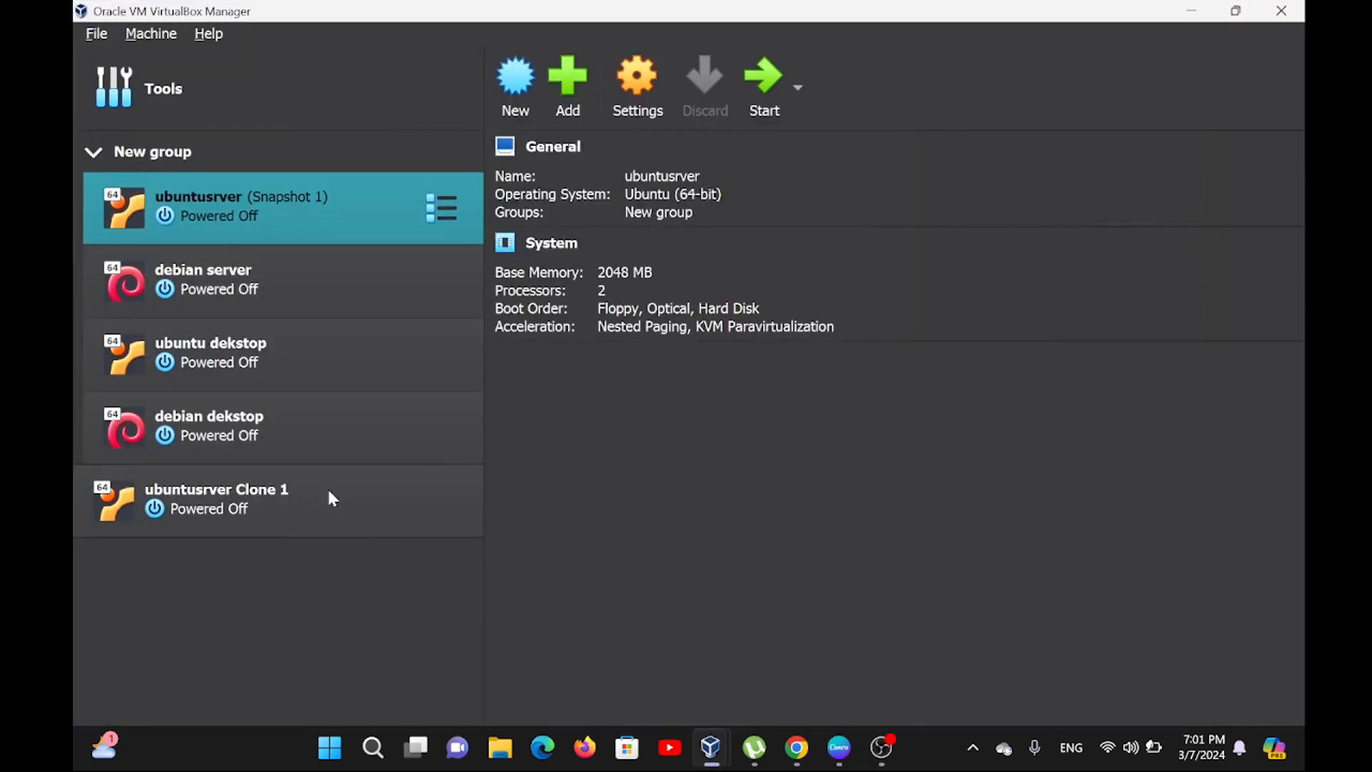
Move the ubuntusrver machine out of New group and collapse the group in the machine list.
{"action": "left_click", "coordinate": [151, 165]}
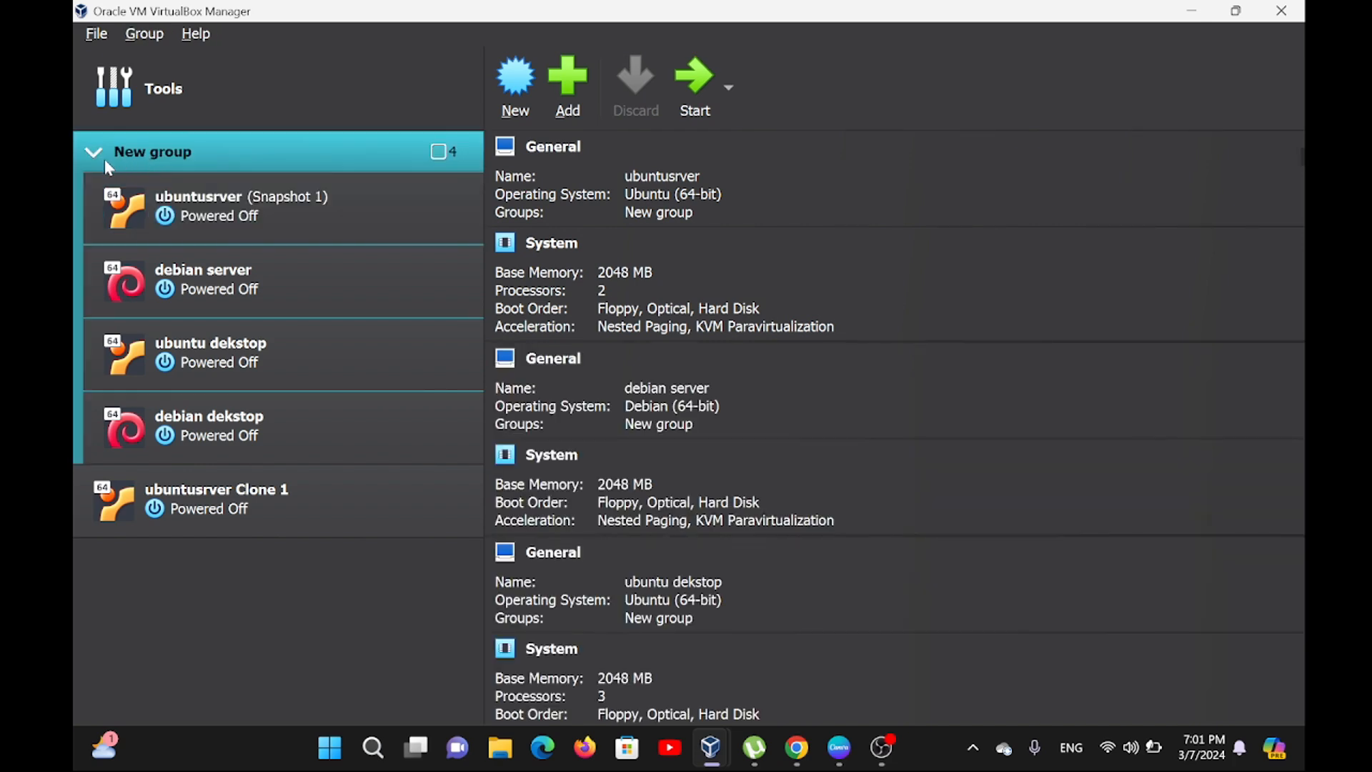
{"action": "left_click_drag", "start_coordinate": [175, 213], "coordinate": [75, 554]}
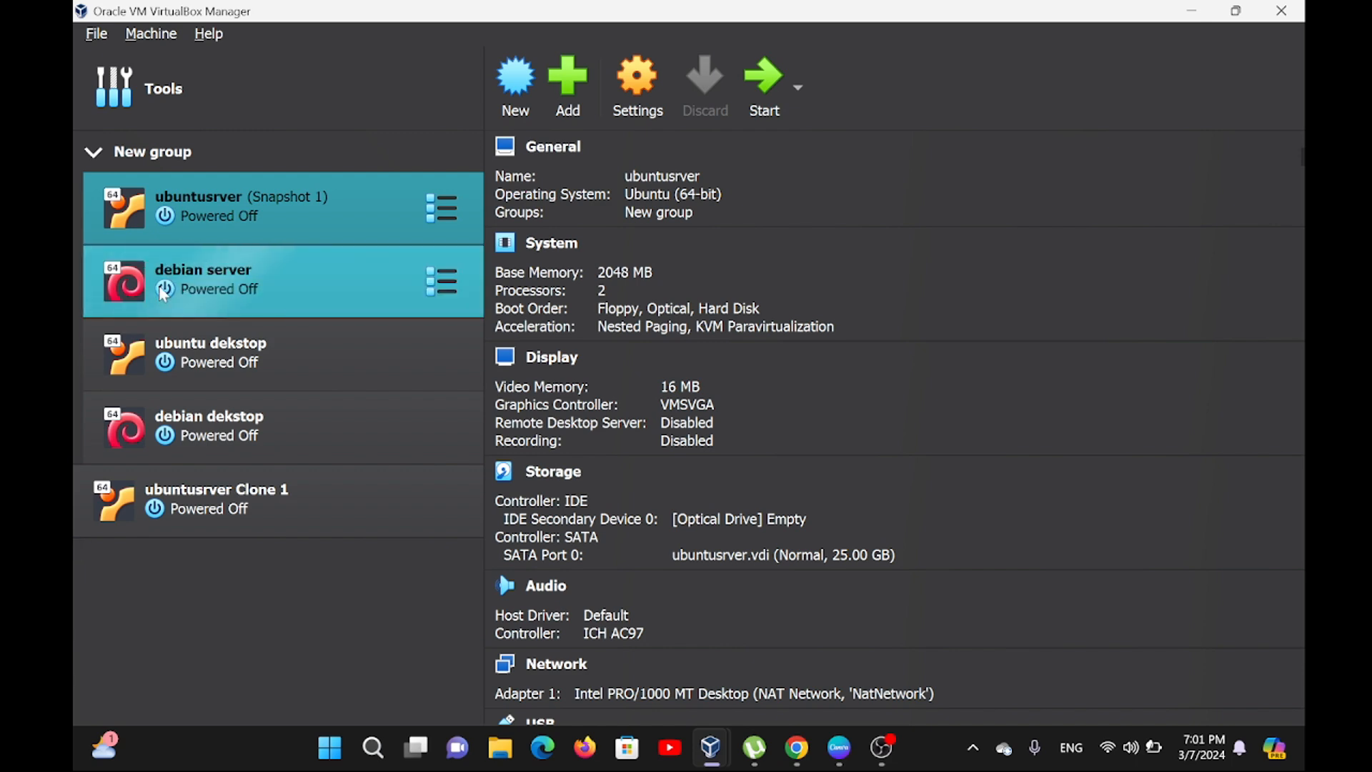
{"action": "mouse_move", "coordinate": [136, 222]}
{"action": "left_mouse_down"}
{"action": "mouse_move", "coordinate": [200, 538]}
{"action": "mouse_move", "coordinate": [93, 547]}
{"action": "mouse_move", "coordinate": [110, 549]}
{"action": "mouse_move", "coordinate": [105, 481]}
{"action": "left_mouse_up"}
{"action": "left_click", "coordinate": [104, 206]}
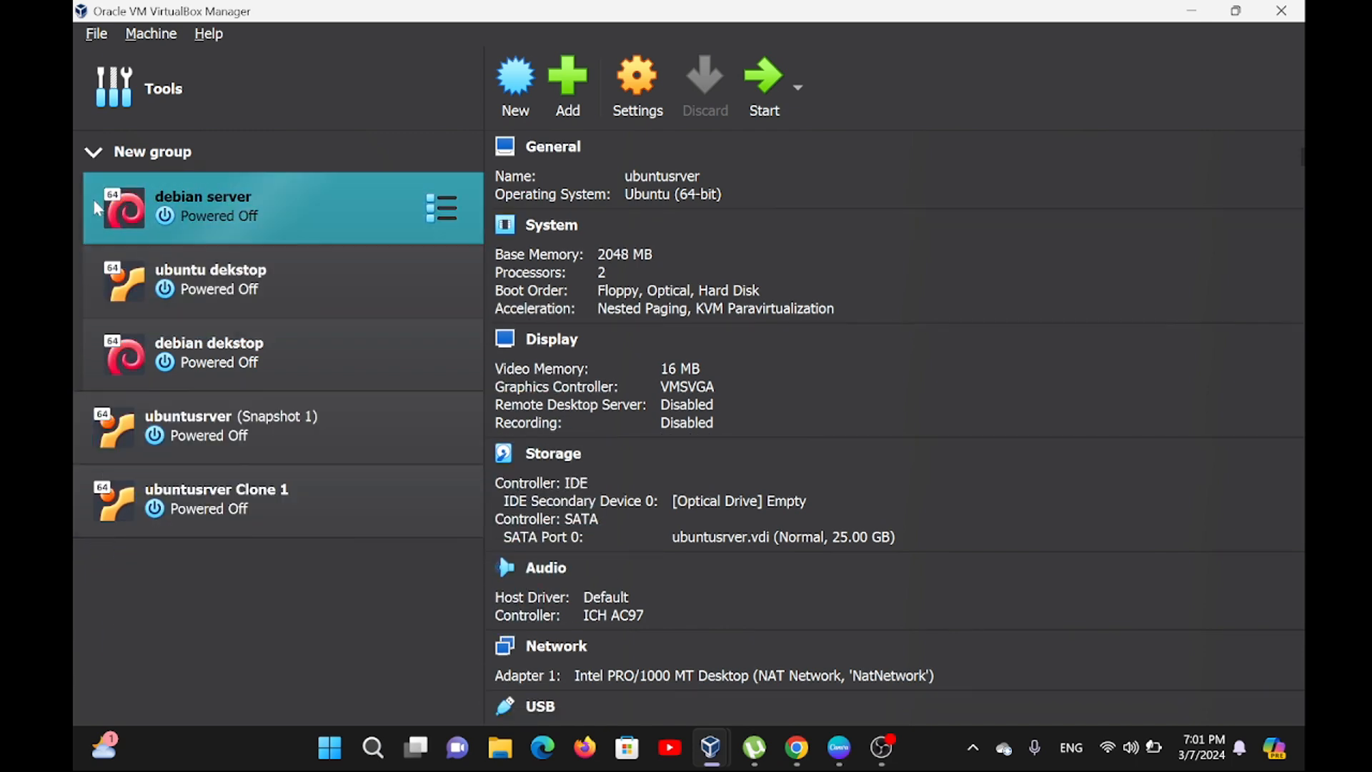
{"action": "left_click", "coordinate": [96, 154]}
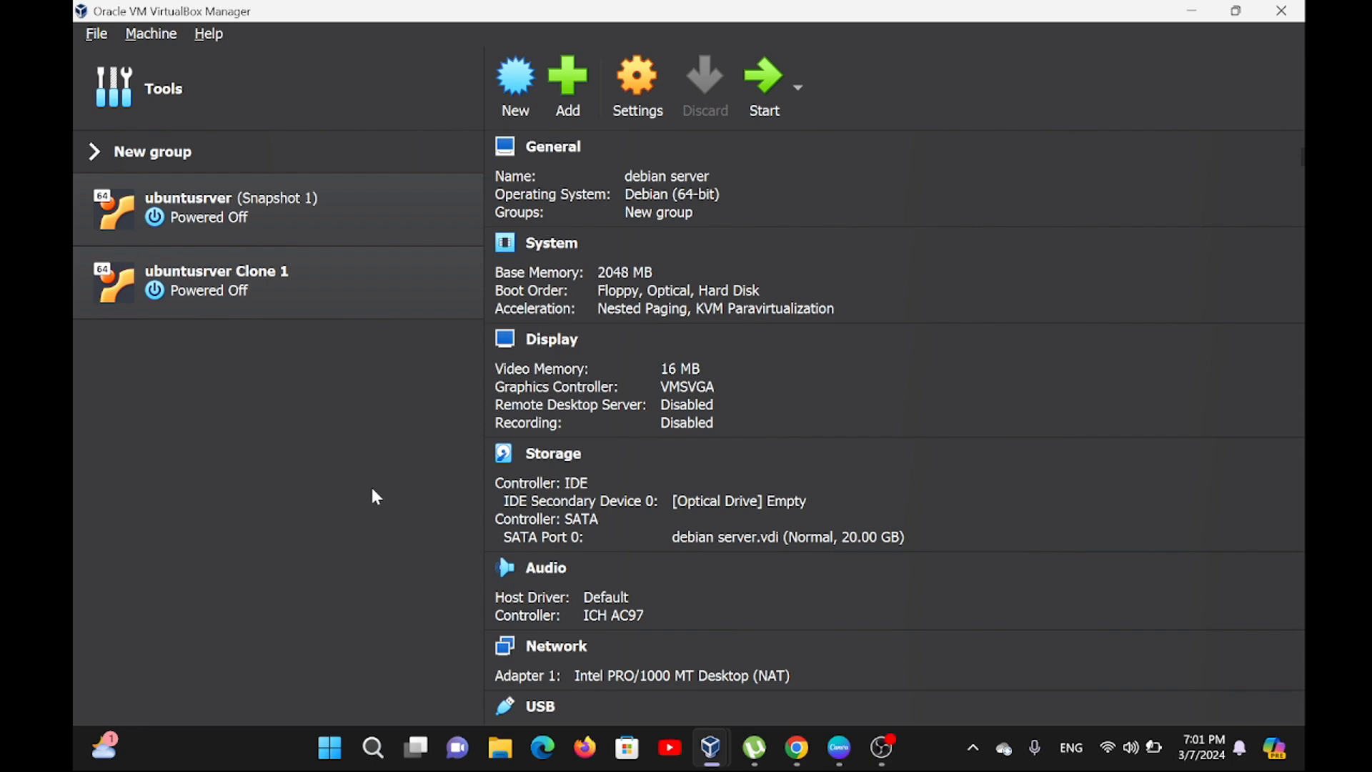
{"action": "left_click", "coordinate": [309, 121]}
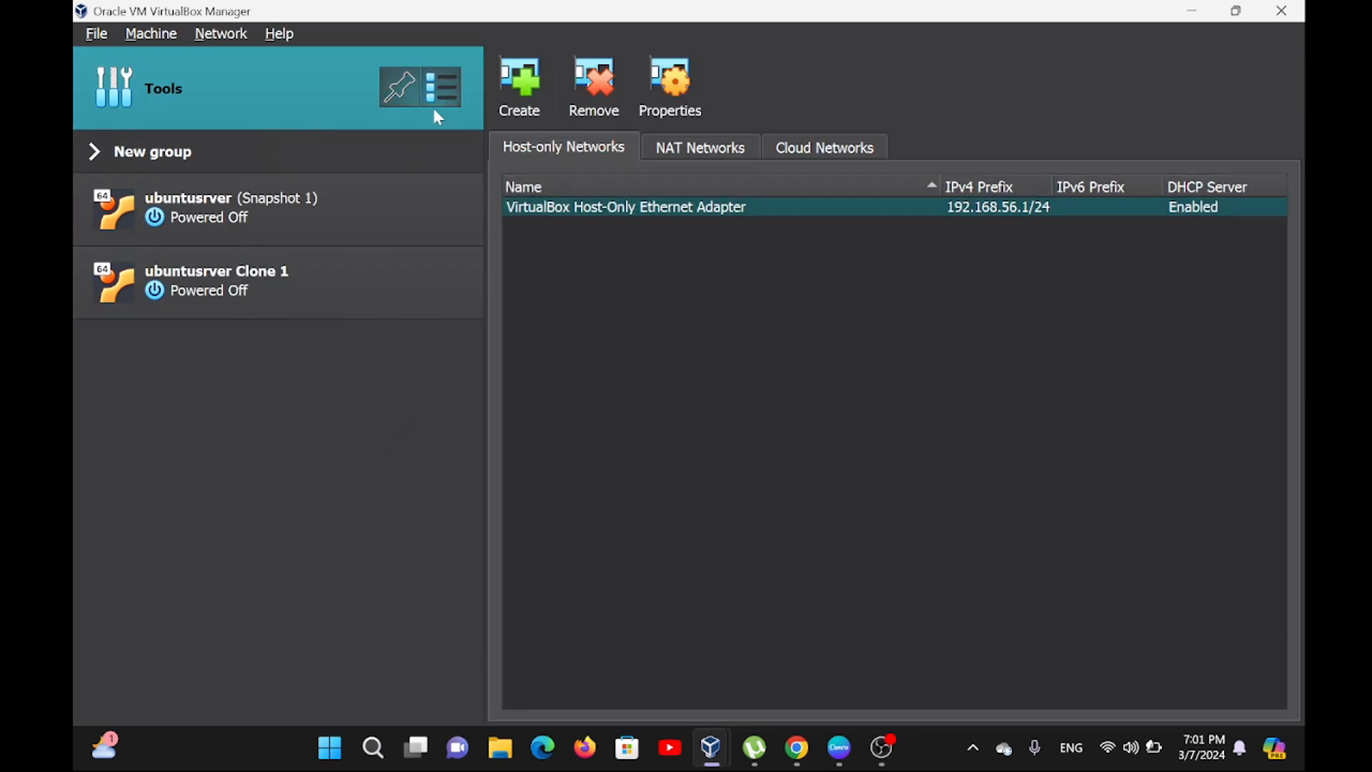
{"action": "left_click", "coordinate": [297, 179]}
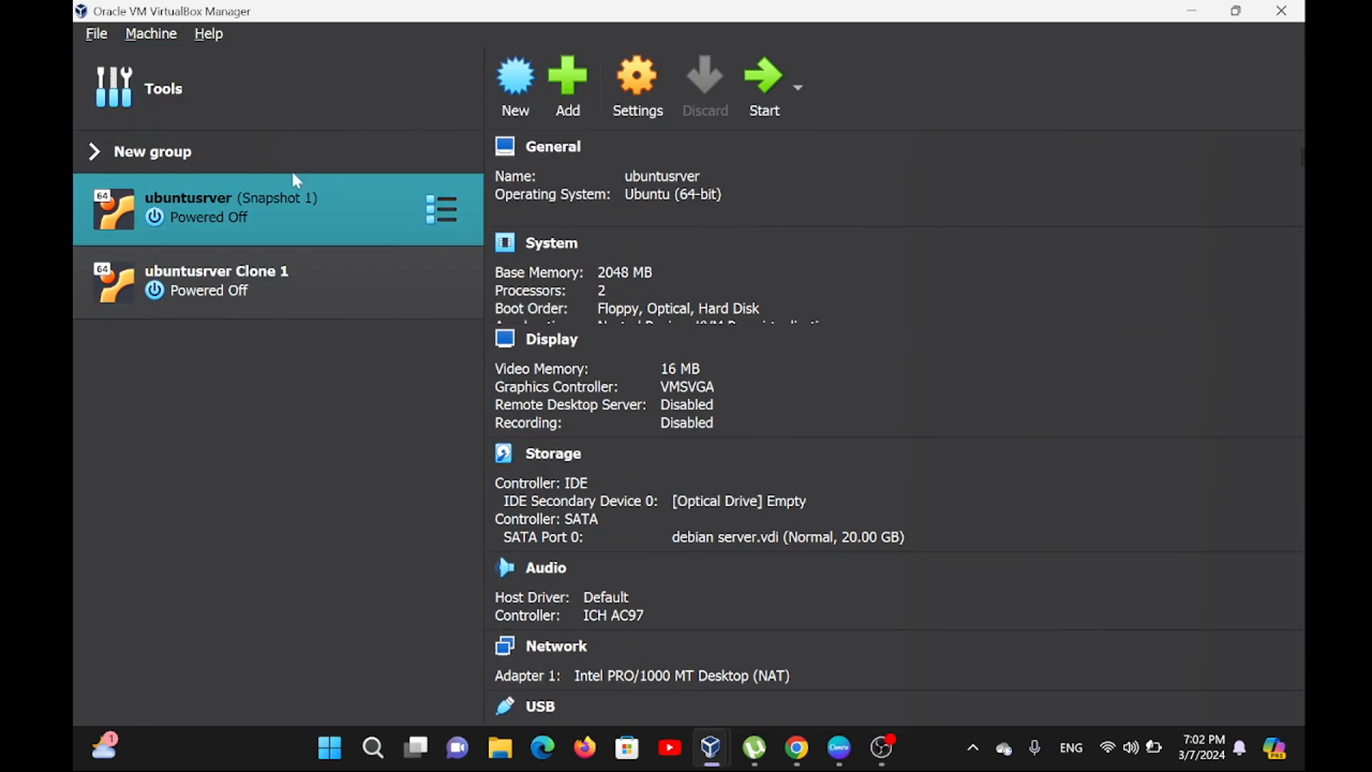
Start a new virtual machine named "debian" and check the available Linux versions without changing the version.
{"action": "left_click", "coordinate": [513, 88]}
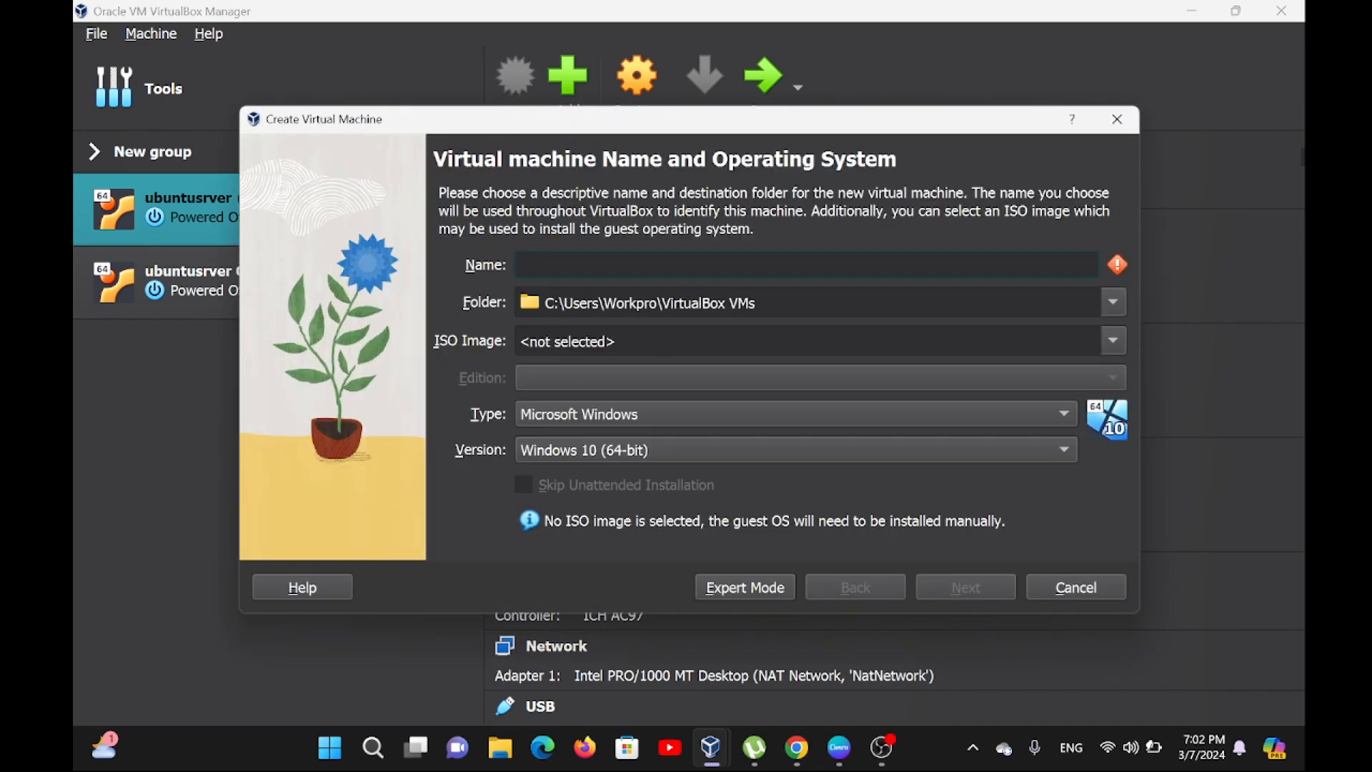
{"action": "type", "text": "debian"}
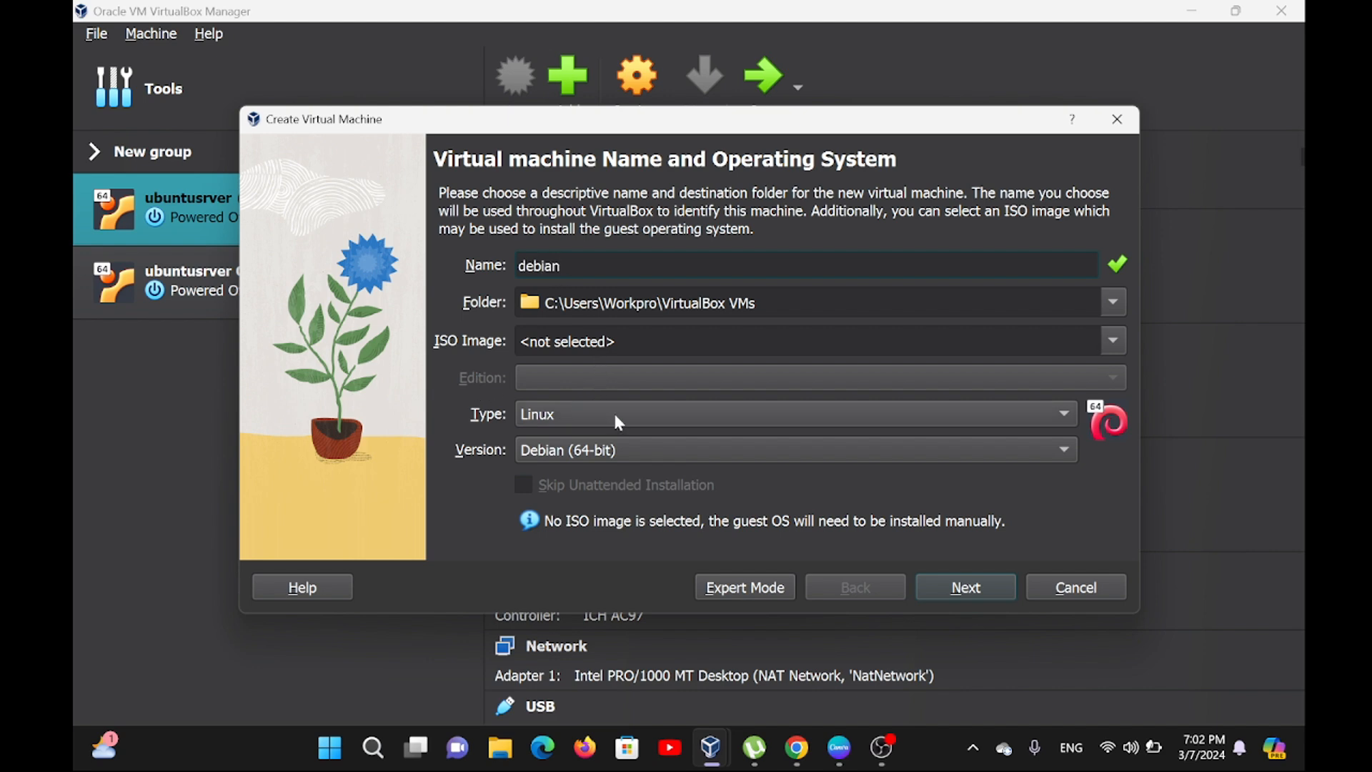
{"action": "left_click", "coordinate": [602, 452]}
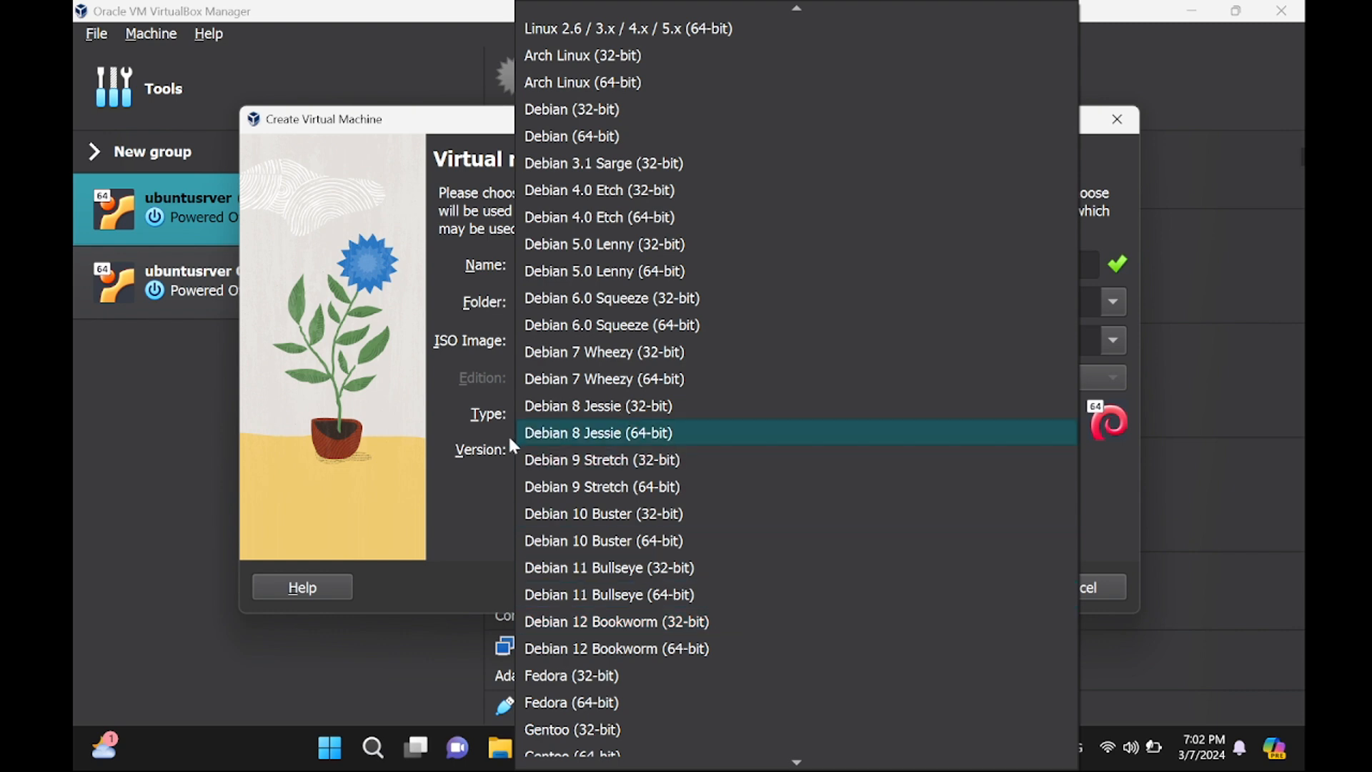
{"action": "left_click", "coordinate": [457, 513]}
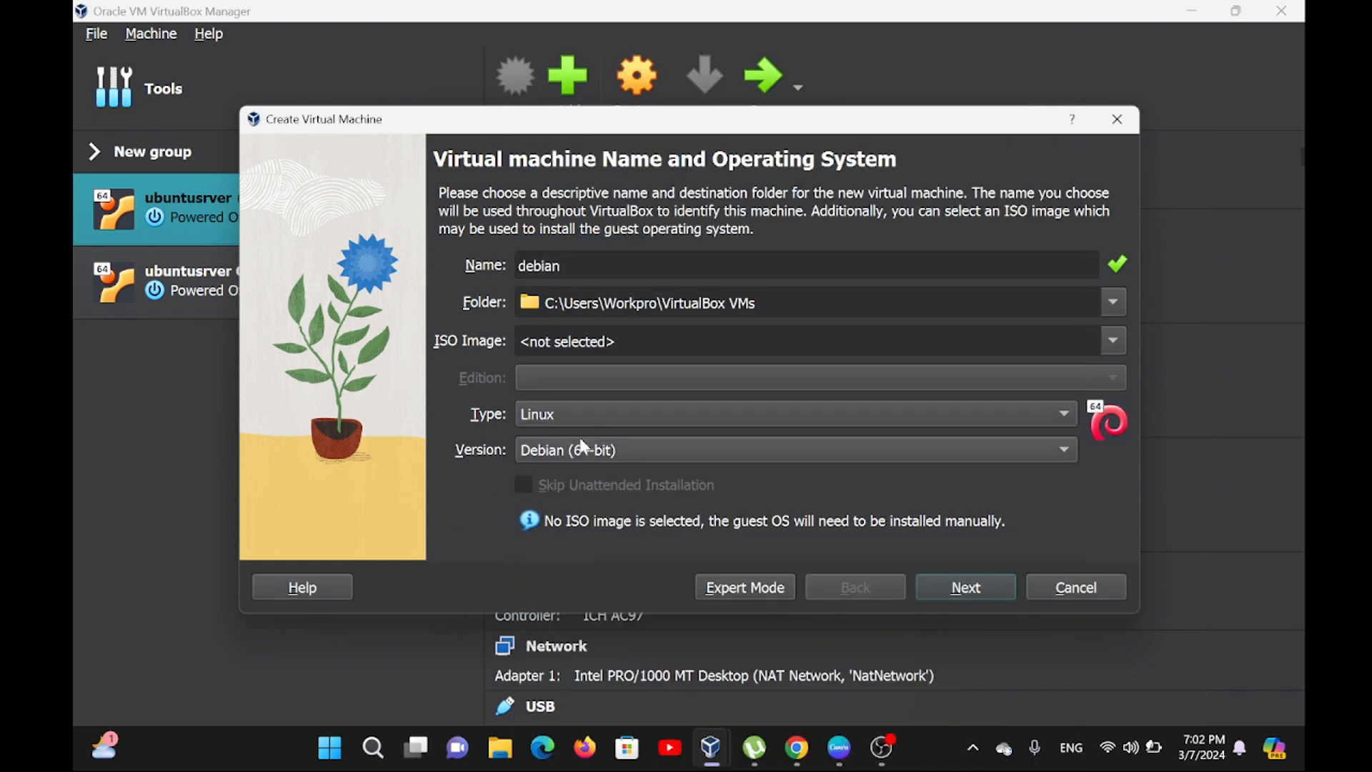
Replace the new machine's name with "virtualbox" to test whether the operating system type is detected.
{"action": "key", "text": "BackSpace"}
{"action": "key", "text": "BackSpace"}
{"action": "key", "text": "BackSpace"}
{"action": "key", "text": "BackSpace"}
{"action": "key", "text": "BackSpace"}
{"action": "key", "text": "BackSpace"}
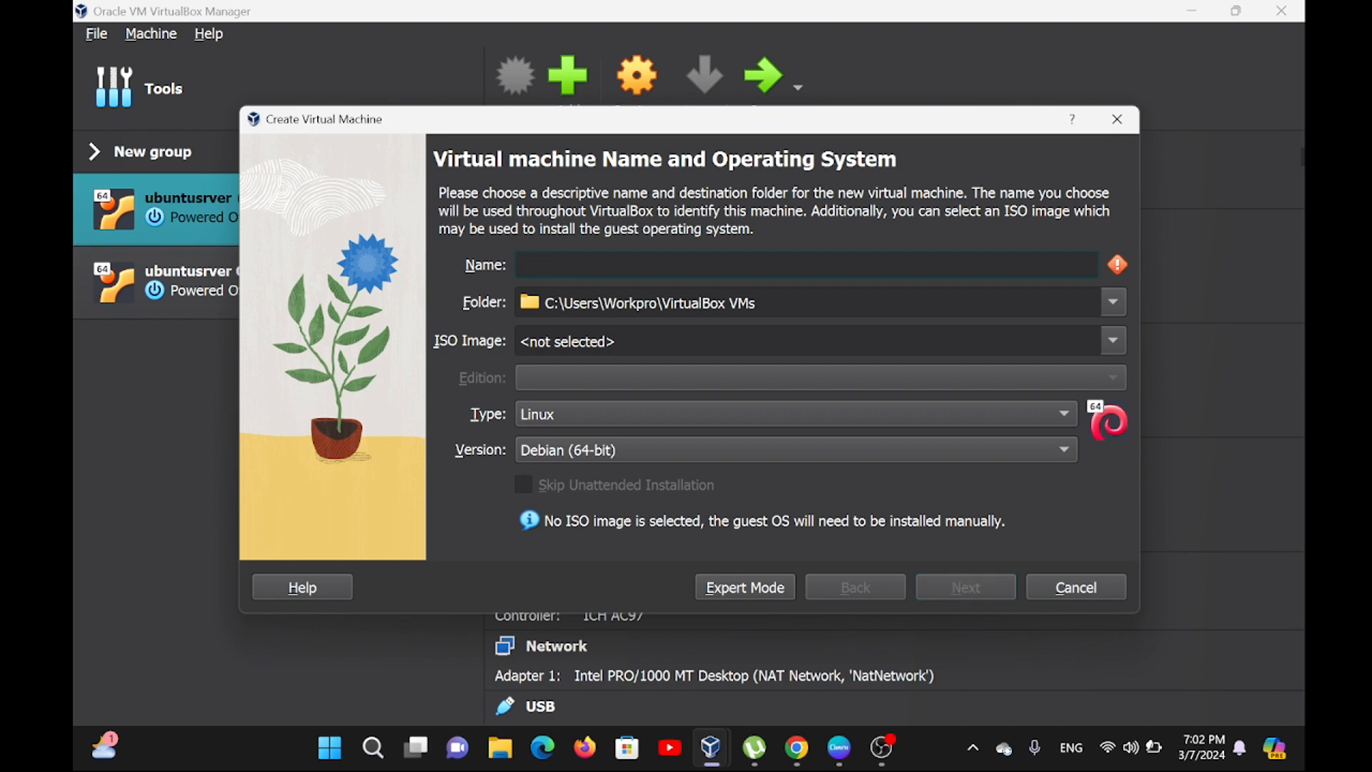
{"action": "type", "text": "virtualbox"}
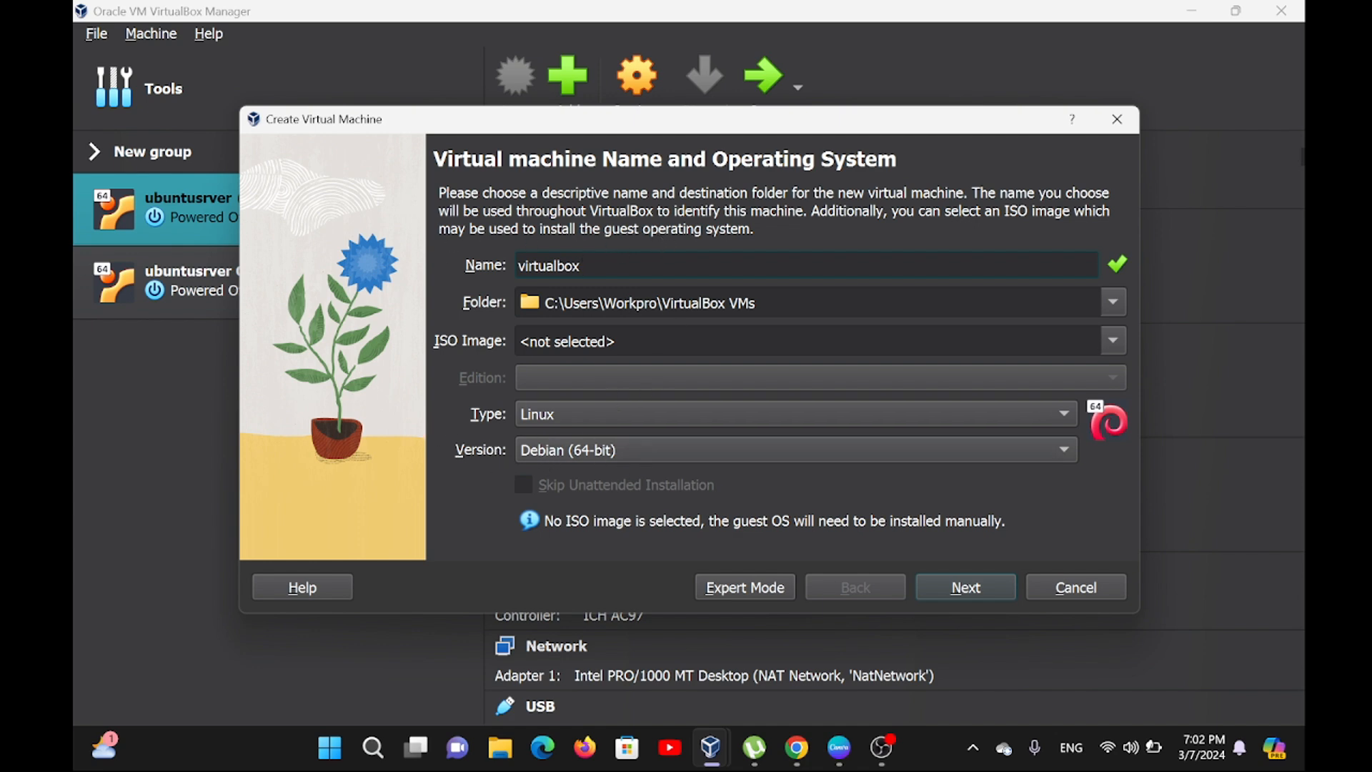
Replace the new machine's name with "ubuntu" to test the automatic version detection.
{"action": "key", "text": "BackSpace"}
{"action": "key", "text": "BackSpace"}
{"action": "key", "text": "BackSpace"}
{"action": "key", "text": "BackSpace"}
{"action": "key", "text": "BackSpace"}
{"action": "key", "text": "BackSpace"}
{"action": "key", "text": "BackSpace"}
{"action": "key", "text": "BackSpace"}
{"action": "key", "text": "BackSpace"}
{"action": "key", "text": "BackSpace"}
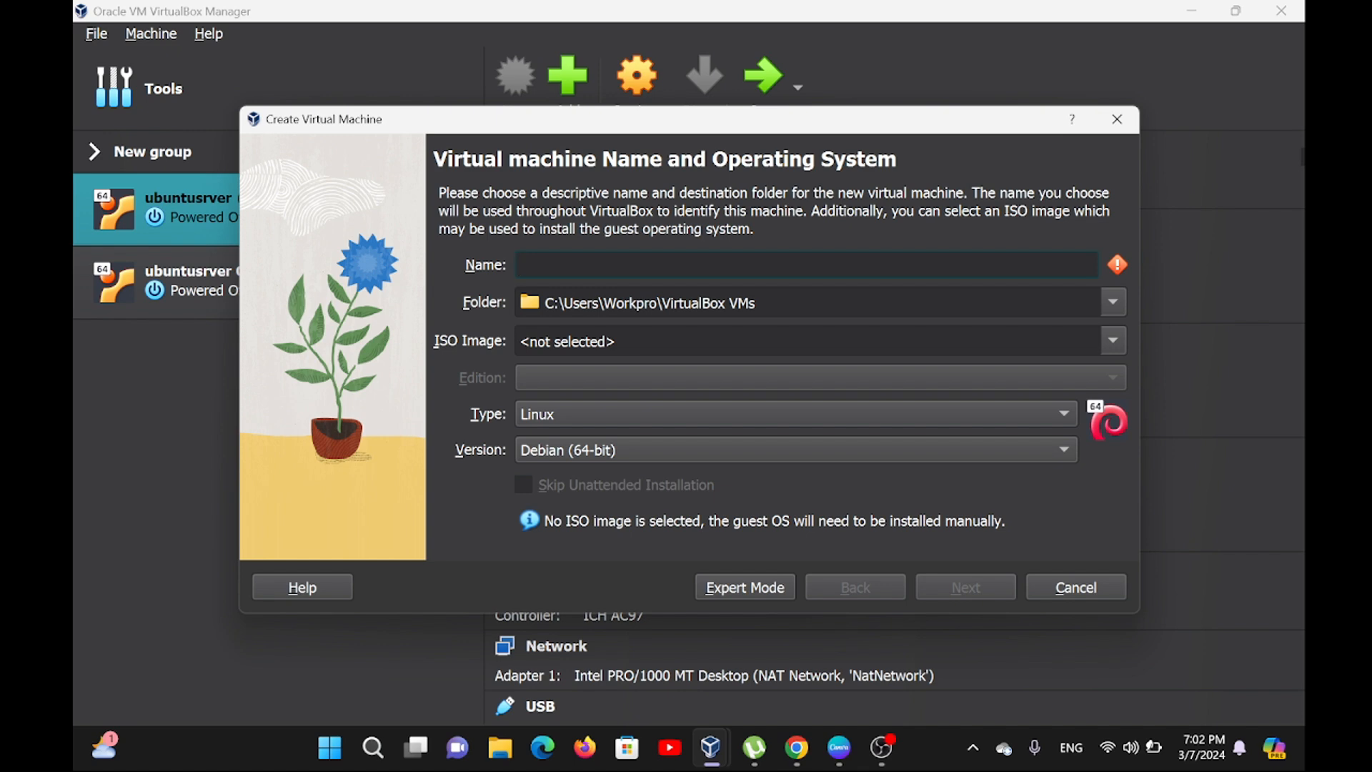
{"action": "type", "text": "ubun"}
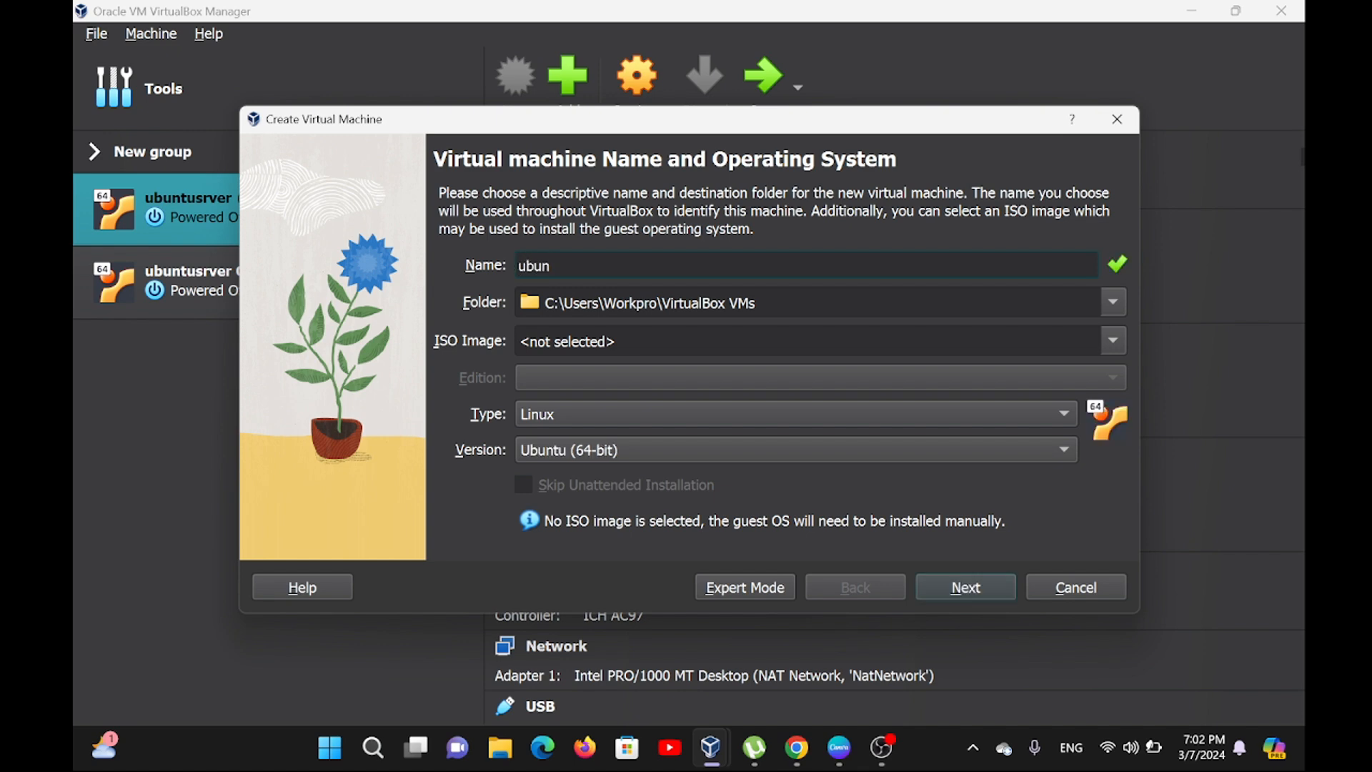
{"action": "type", "text": "tu"}
Name the new machine "debian", with type Linux and version Debian (64-bit), and continue to the hardware settings.
{"action": "key", "text": "BackSpace"}
{"action": "key", "text": "BackSpace"}
{"action": "key", "text": "BackSpace"}
{"action": "key", "text": "BackSpace"}
{"action": "key", "text": "BackSpace"}
{"action": "key", "text": "BackSpace"}
{"action": "type", "text": "debian"}
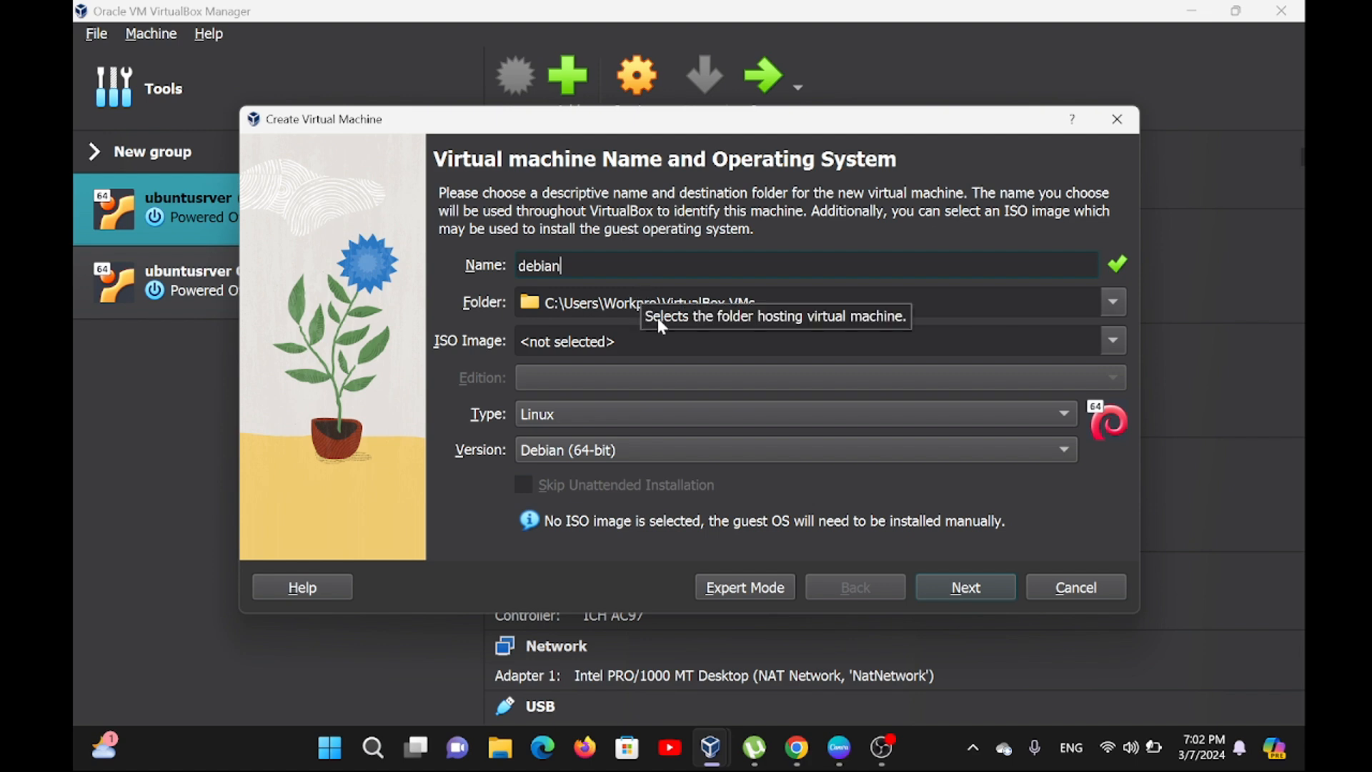
{"action": "left_click", "coordinate": [964, 584]}
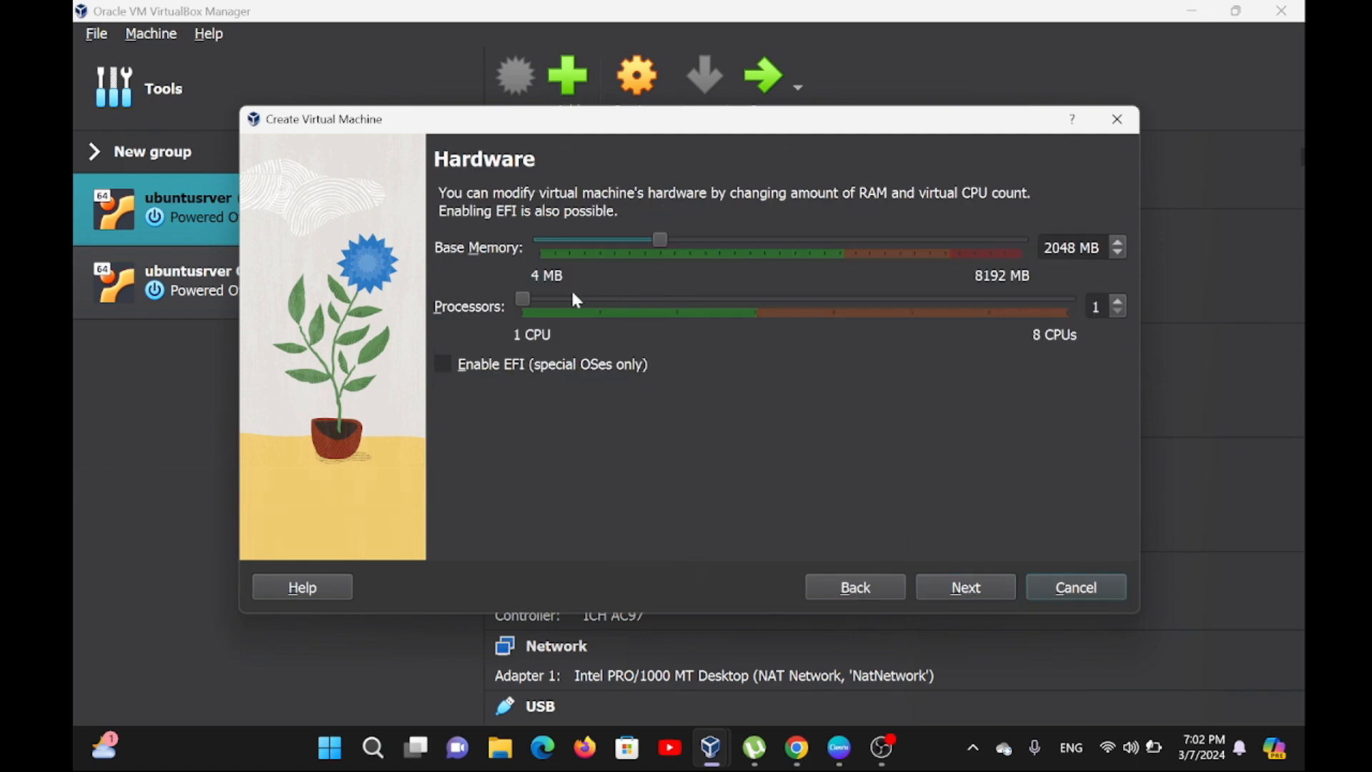
Give the machine 2 processors, accept a new 20 GB virtual hard disk, and finish creating it.
{"action": "left_click", "coordinate": [597, 301]}
{"action": "left_click", "coordinate": [964, 585]}
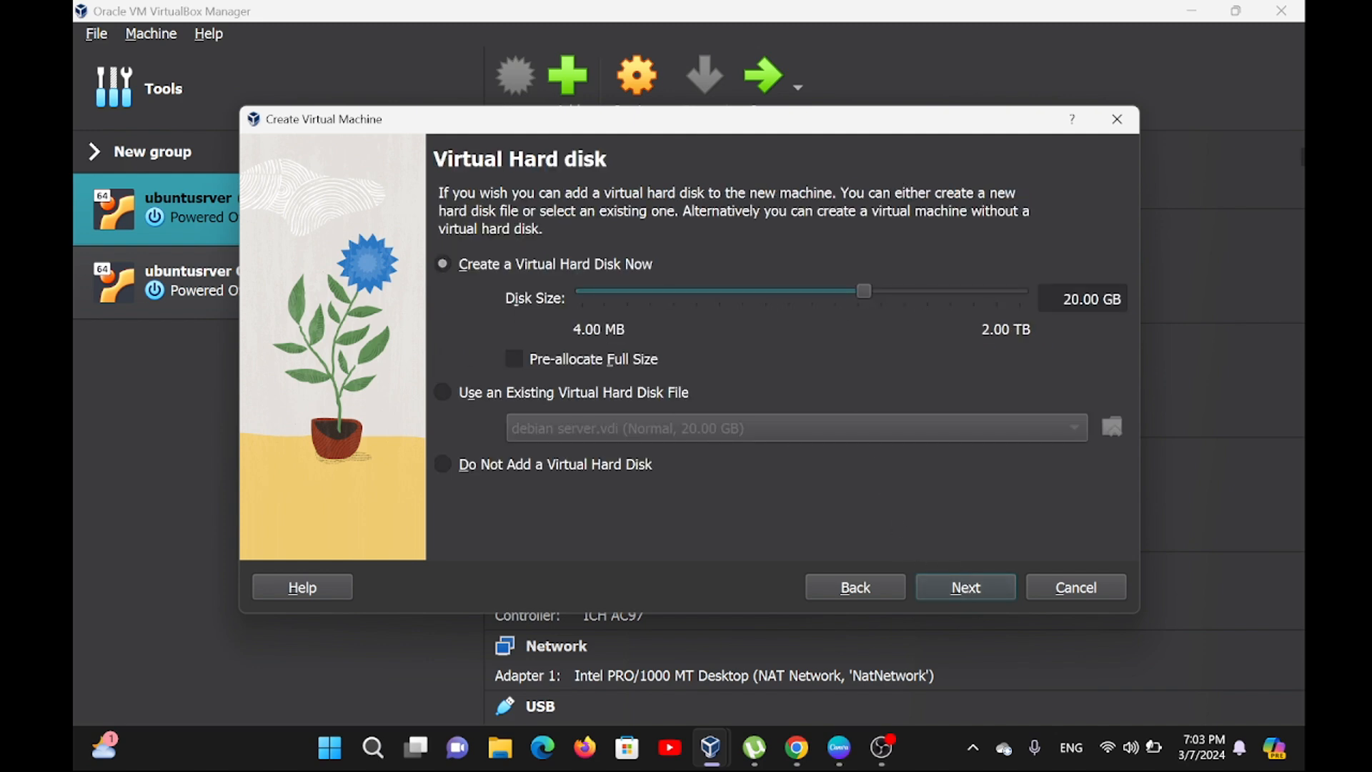
{"action": "left_click", "coordinate": [958, 590]}
{"action": "left_click", "coordinate": [990, 589]}
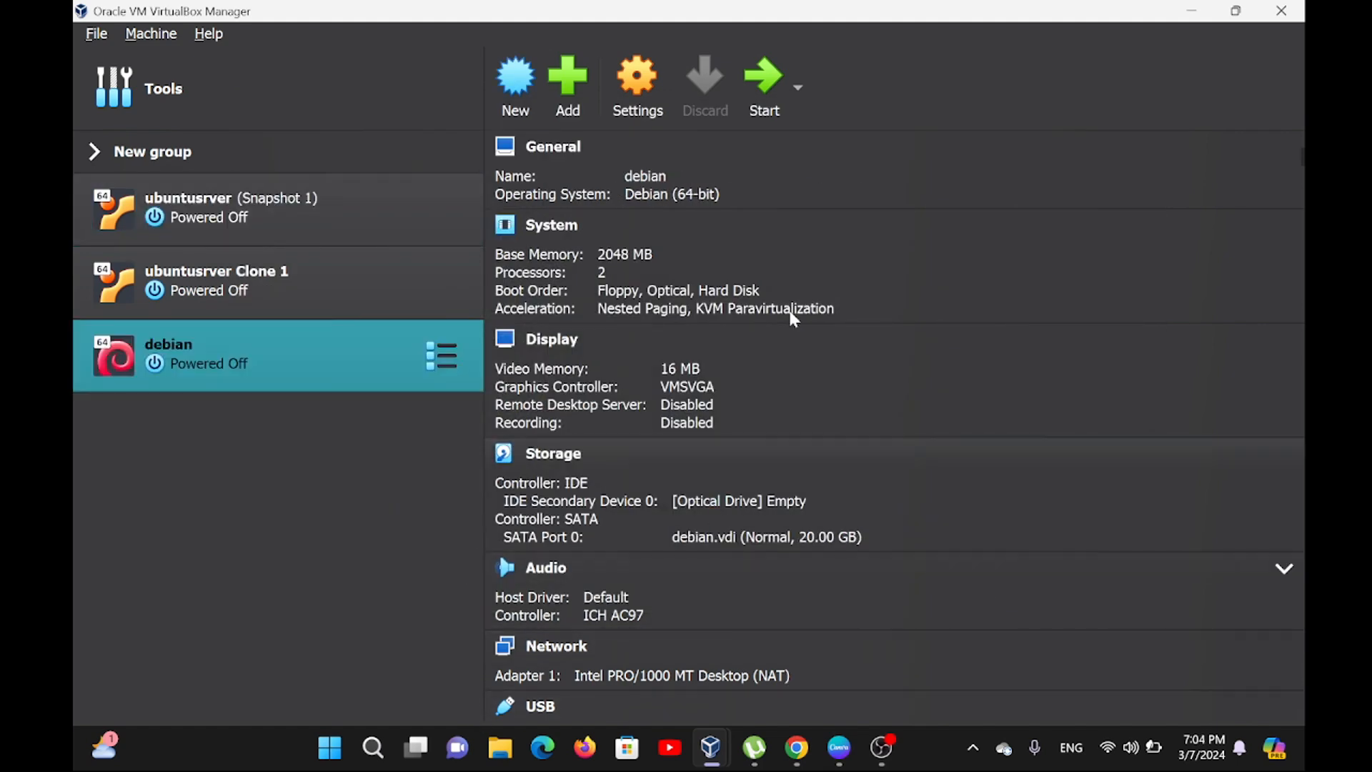
Start the debian machine, mount debian-12.4.0-amd64-DVD-1 from the ISO_OS folder as its DVD, and retry the boot.
{"action": "left_click", "coordinate": [751, 91]}
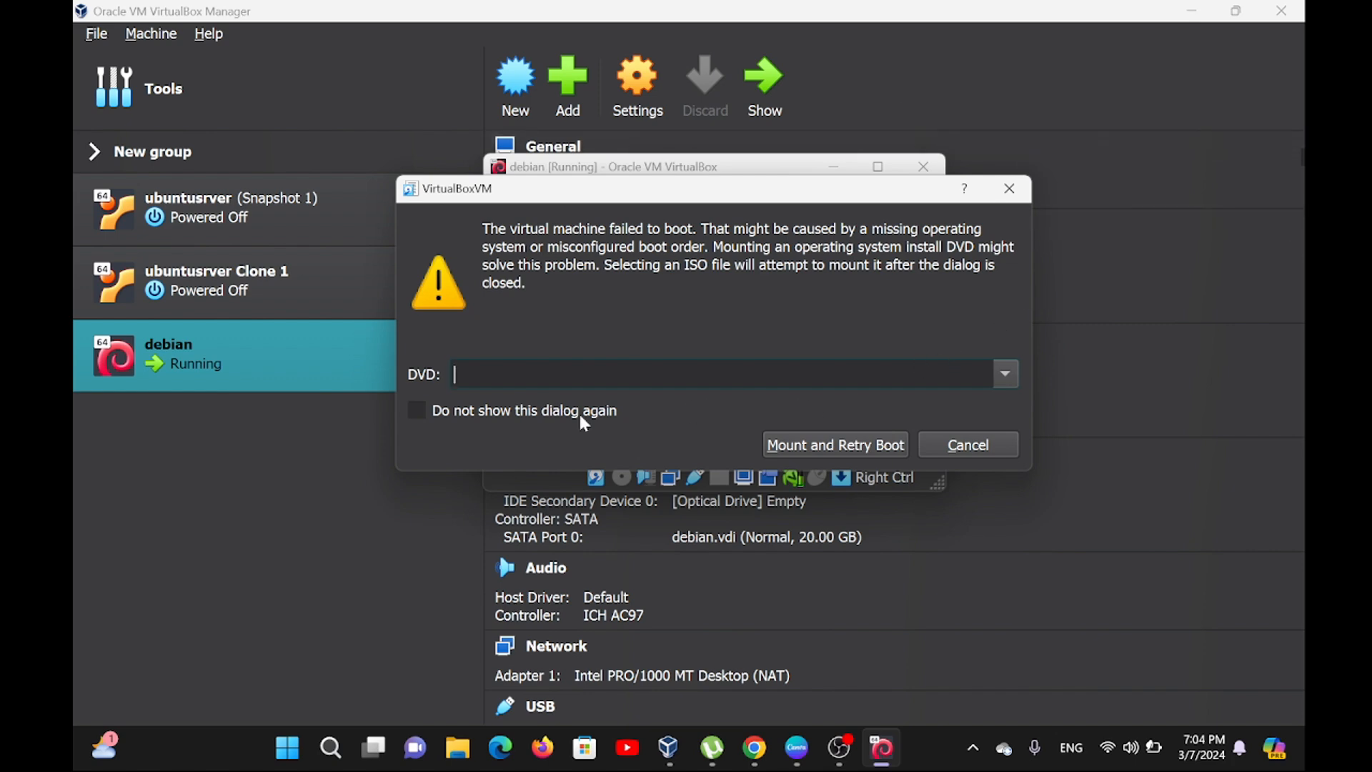
{"action": "left_click", "coordinate": [1005, 373]}
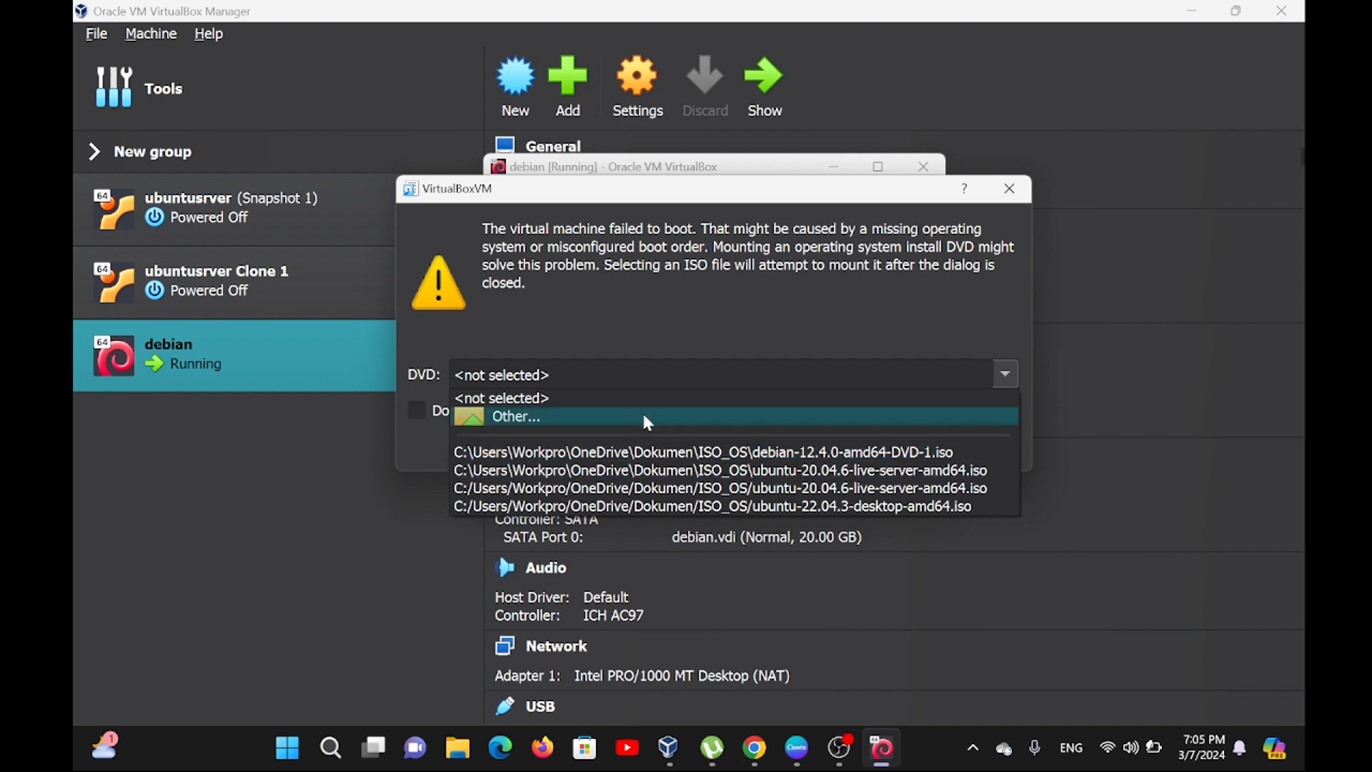
{"action": "left_click", "coordinate": [567, 420]}
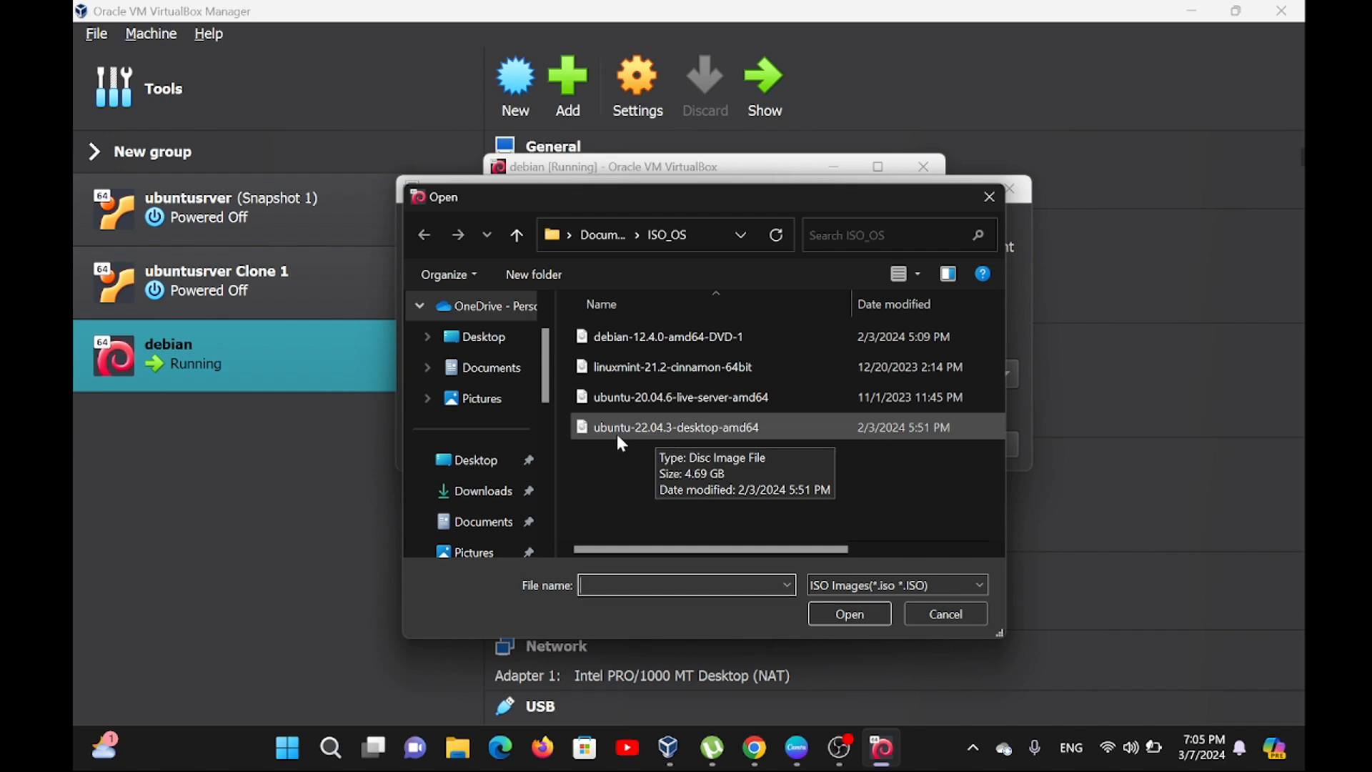
{"action": "left_click", "coordinate": [642, 342]}
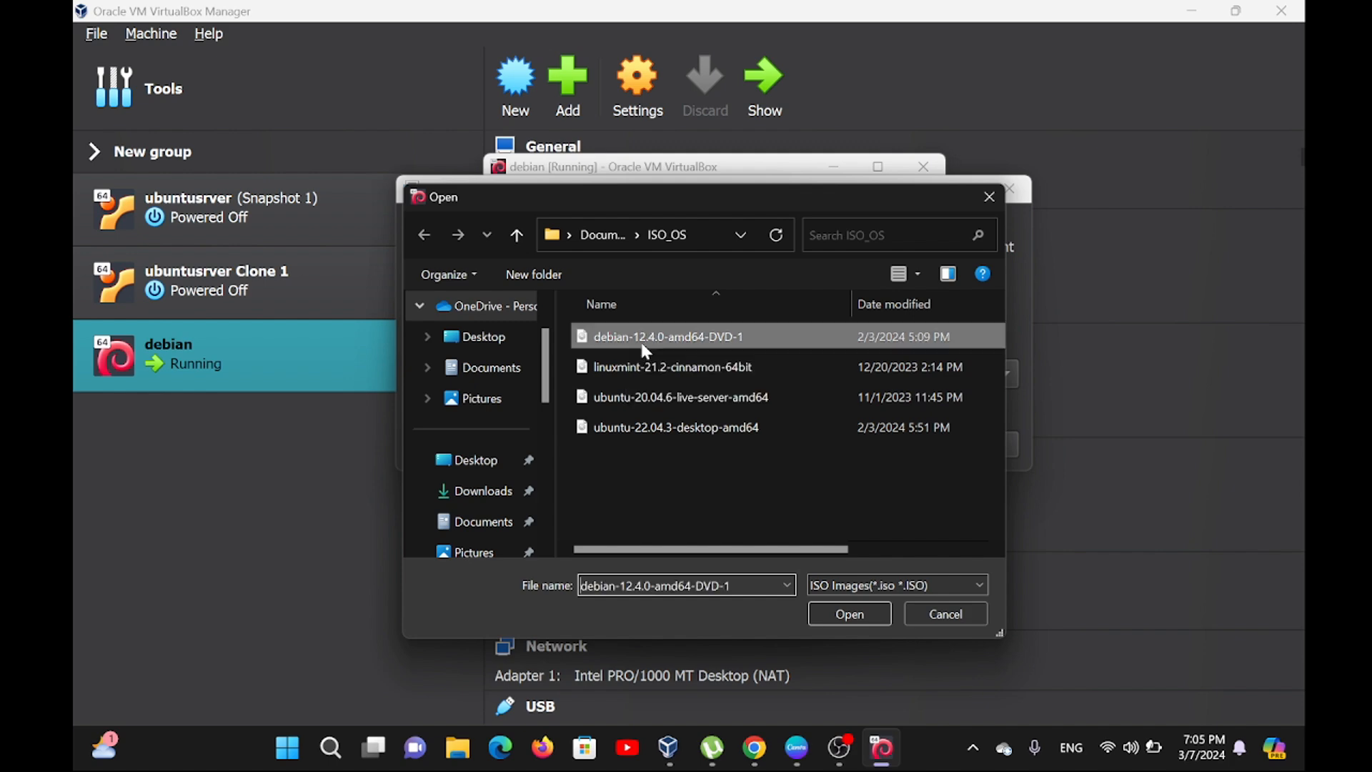
{"action": "left_click", "coordinate": [836, 613]}
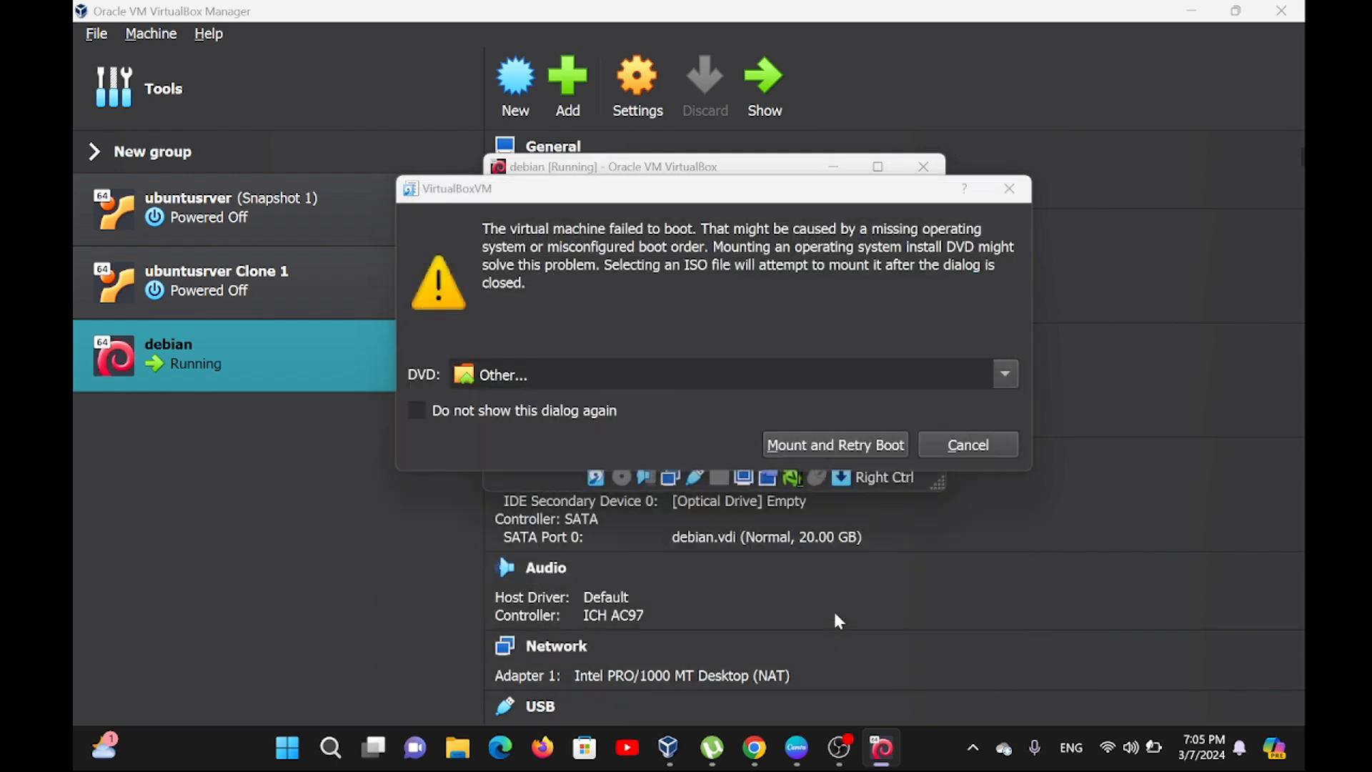
{"action": "left_click", "coordinate": [825, 449]}
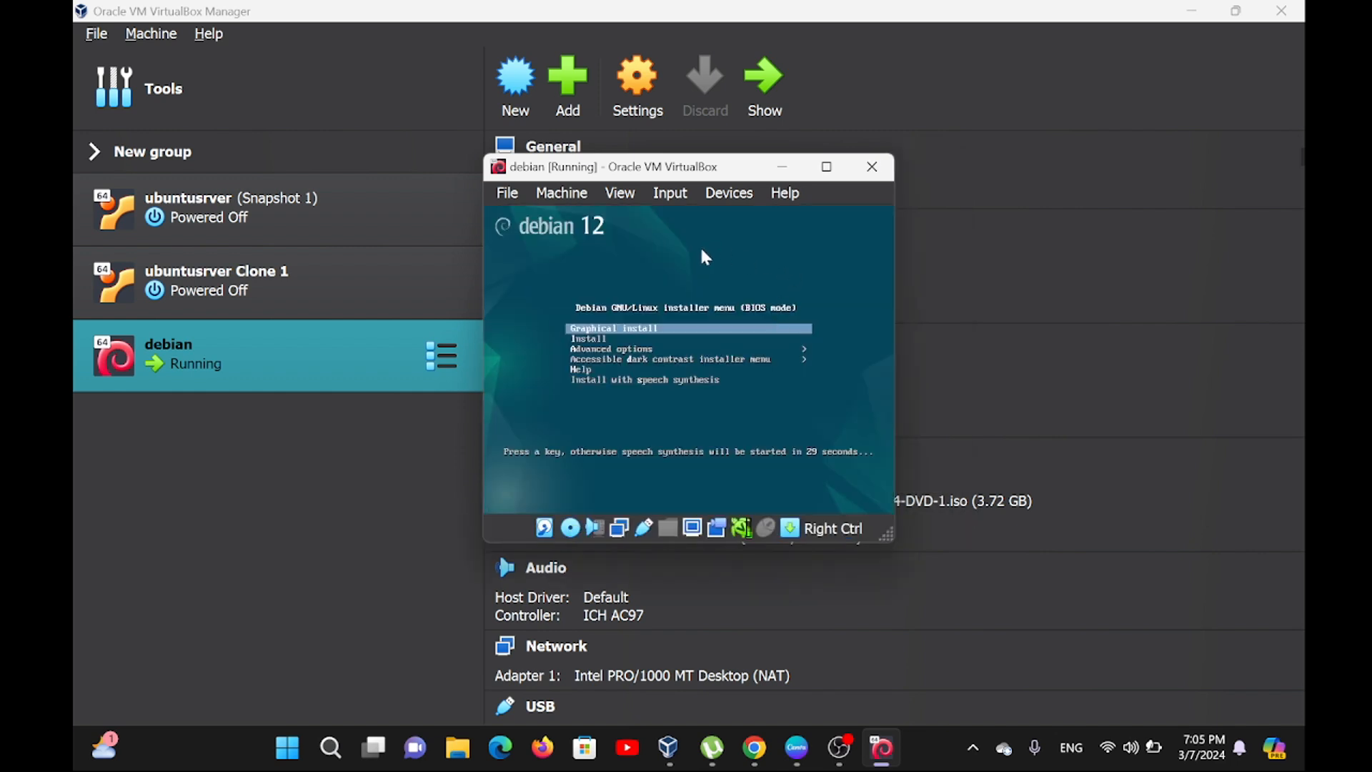
Dismiss the mouse capture information and launch Graphical install from the Debian 12 installer menu.
{"action": "left_click", "coordinate": [646, 336]}
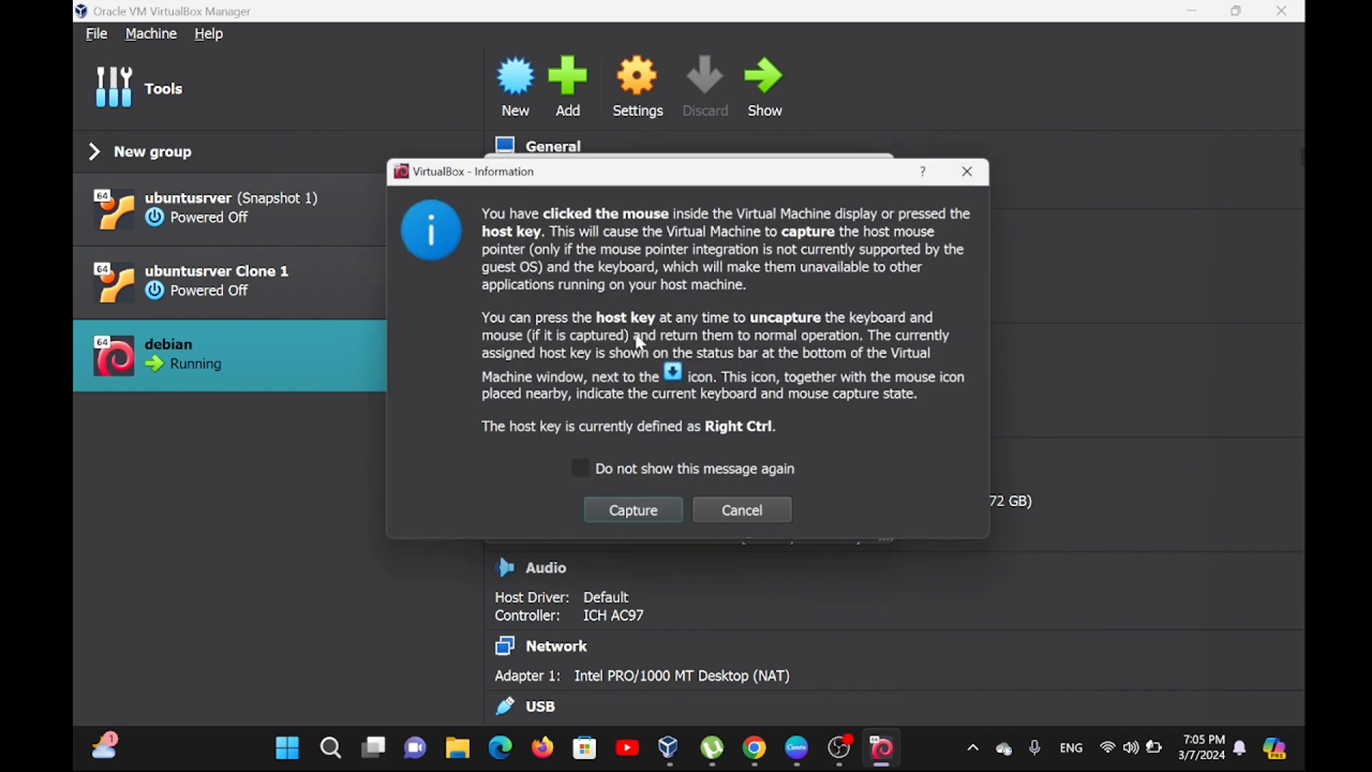
{"action": "left_click", "coordinate": [973, 171]}
{"action": "key", "text": "Down"}
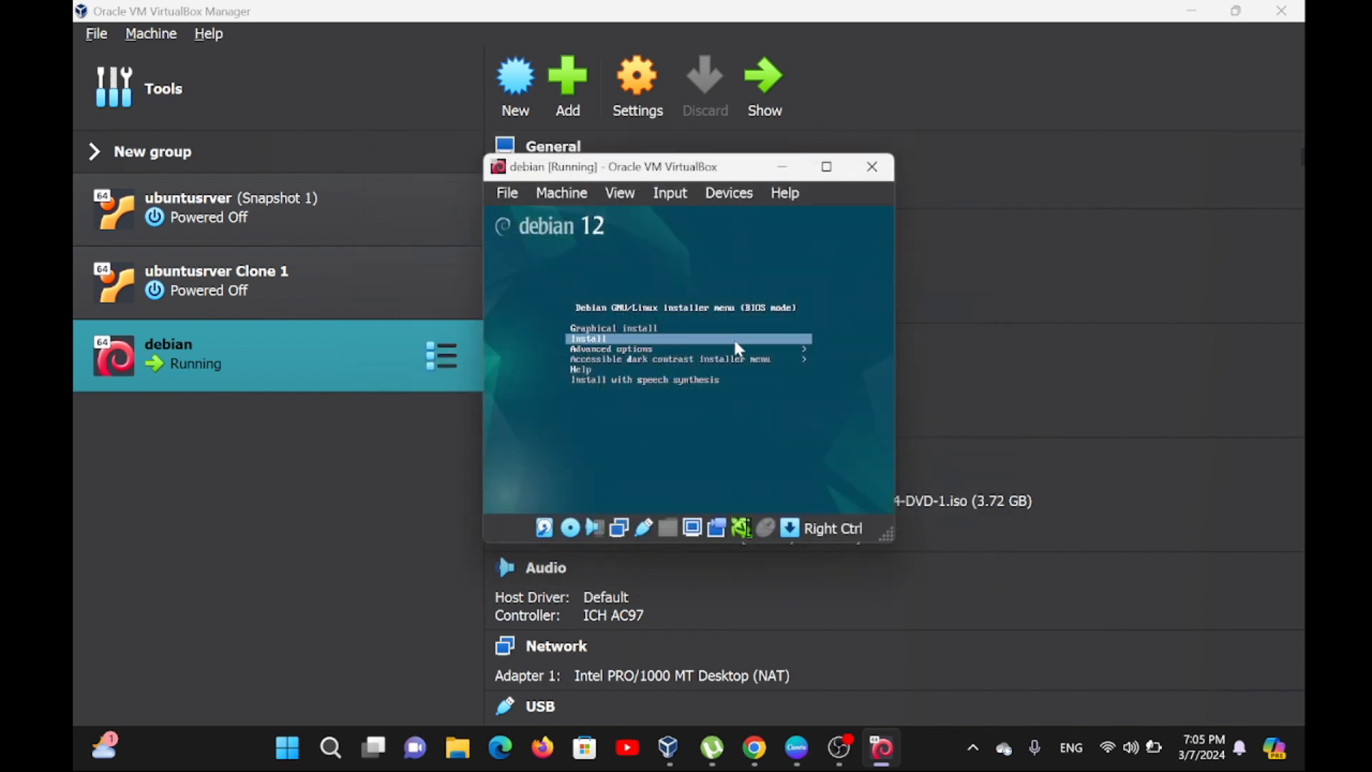
{"action": "key", "text": "Up"}
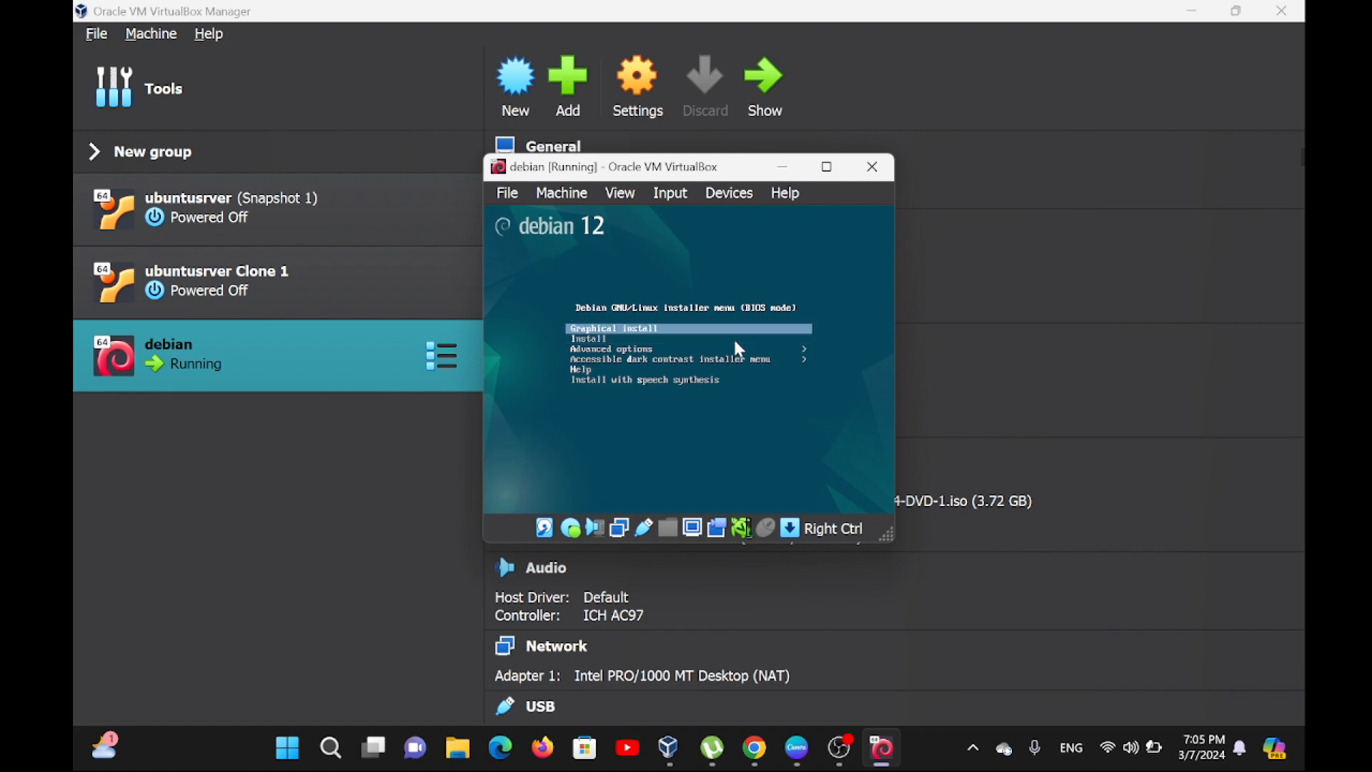
{"action": "key", "text": "Return"}
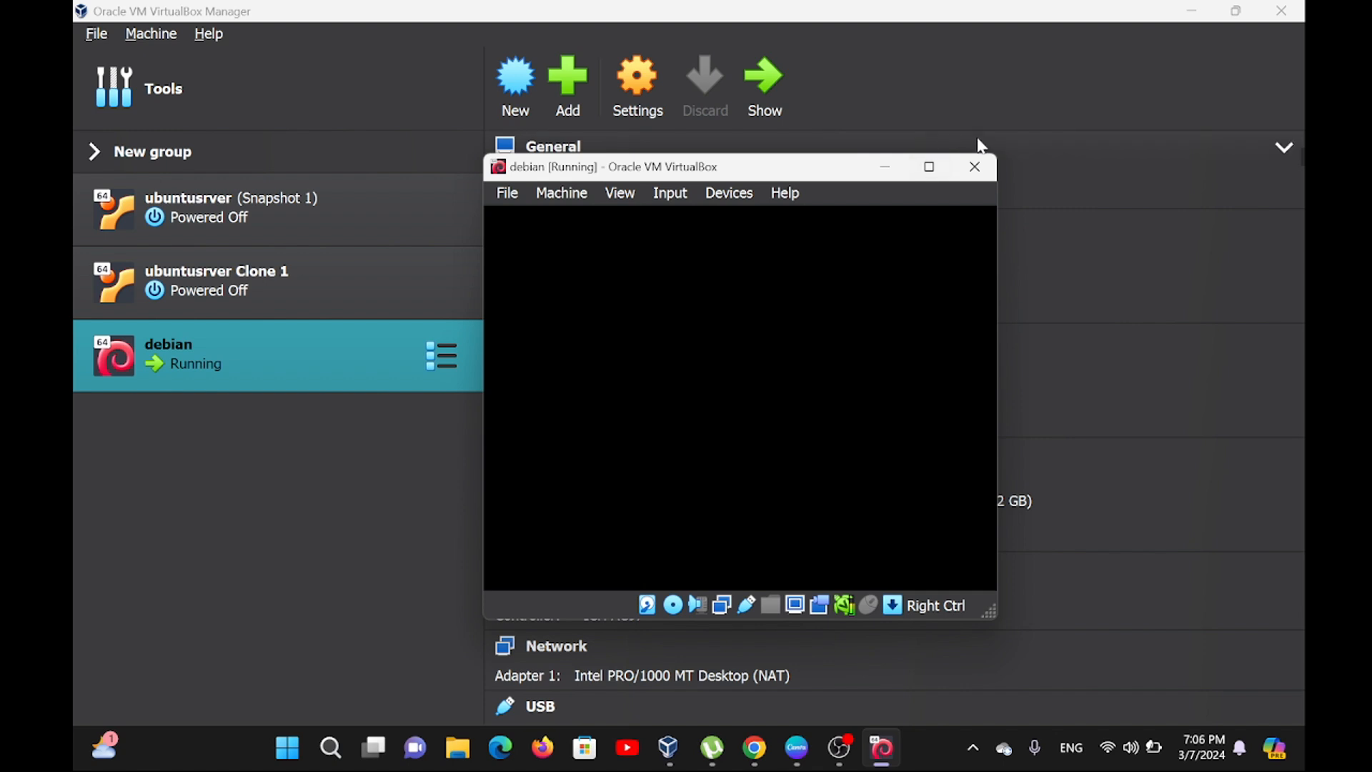
Clear the notifications and set the installer's localization to Indonesian language, location Indonesia and the Inggris Amerika keymap.
{"action": "mouse_move", "coordinate": [932, 170]}
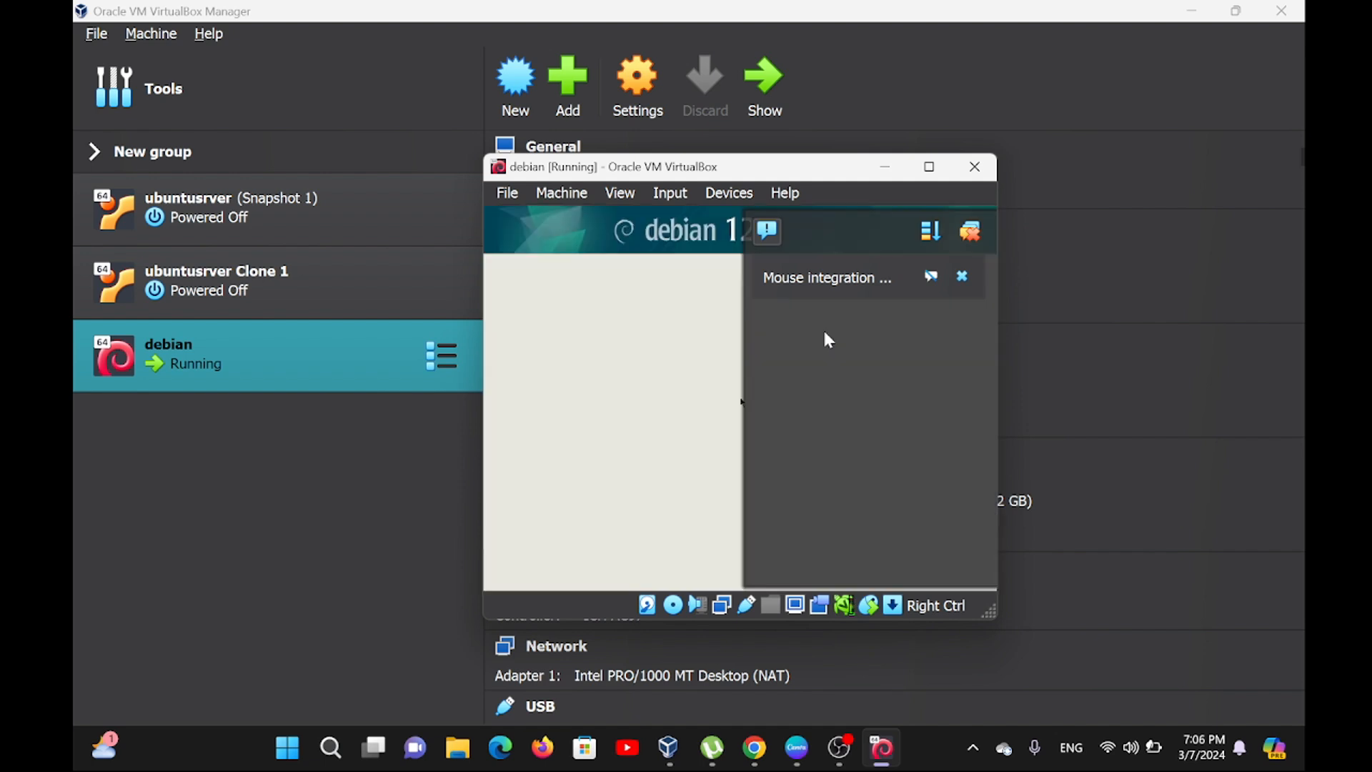
{"action": "left_click", "coordinate": [965, 234]}
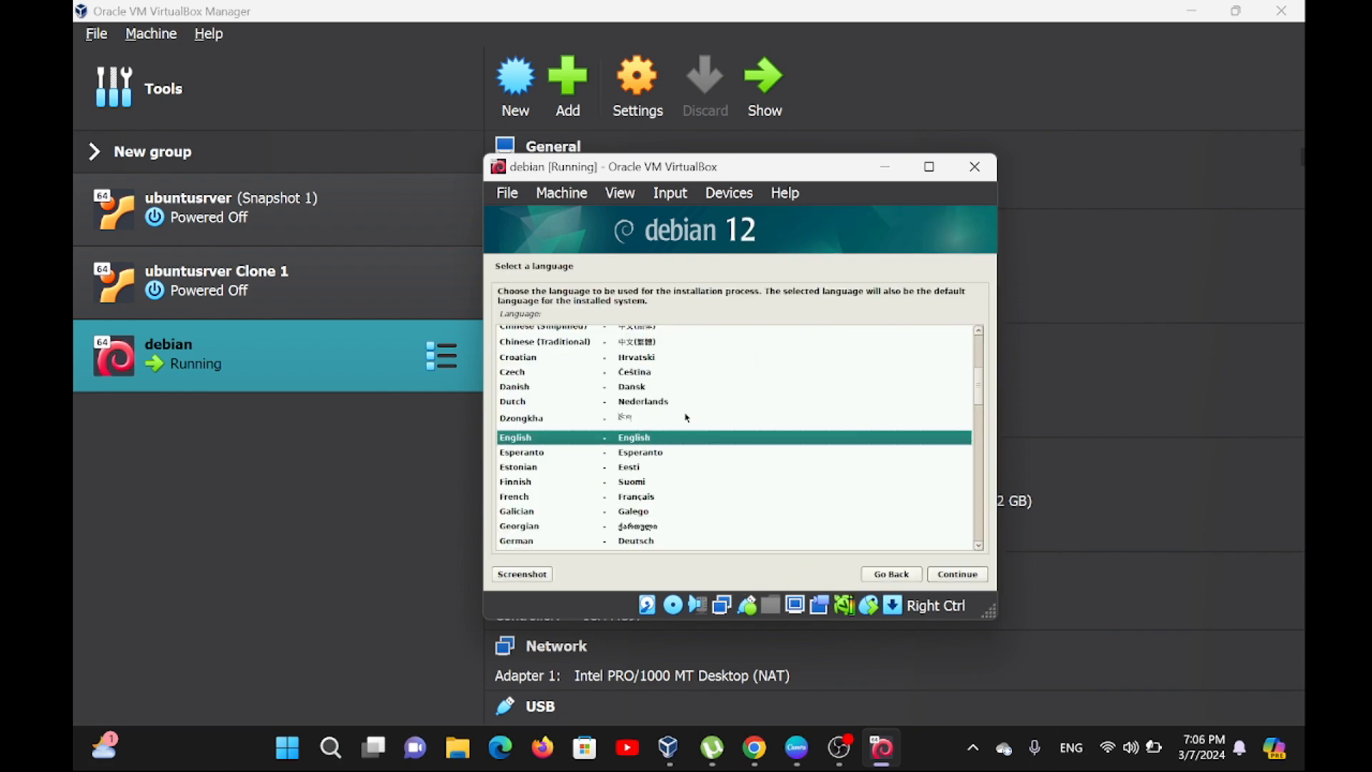
{"action": "scroll", "coordinate": [629, 475], "scroll_direction": "down", "scroll_amount": 5}
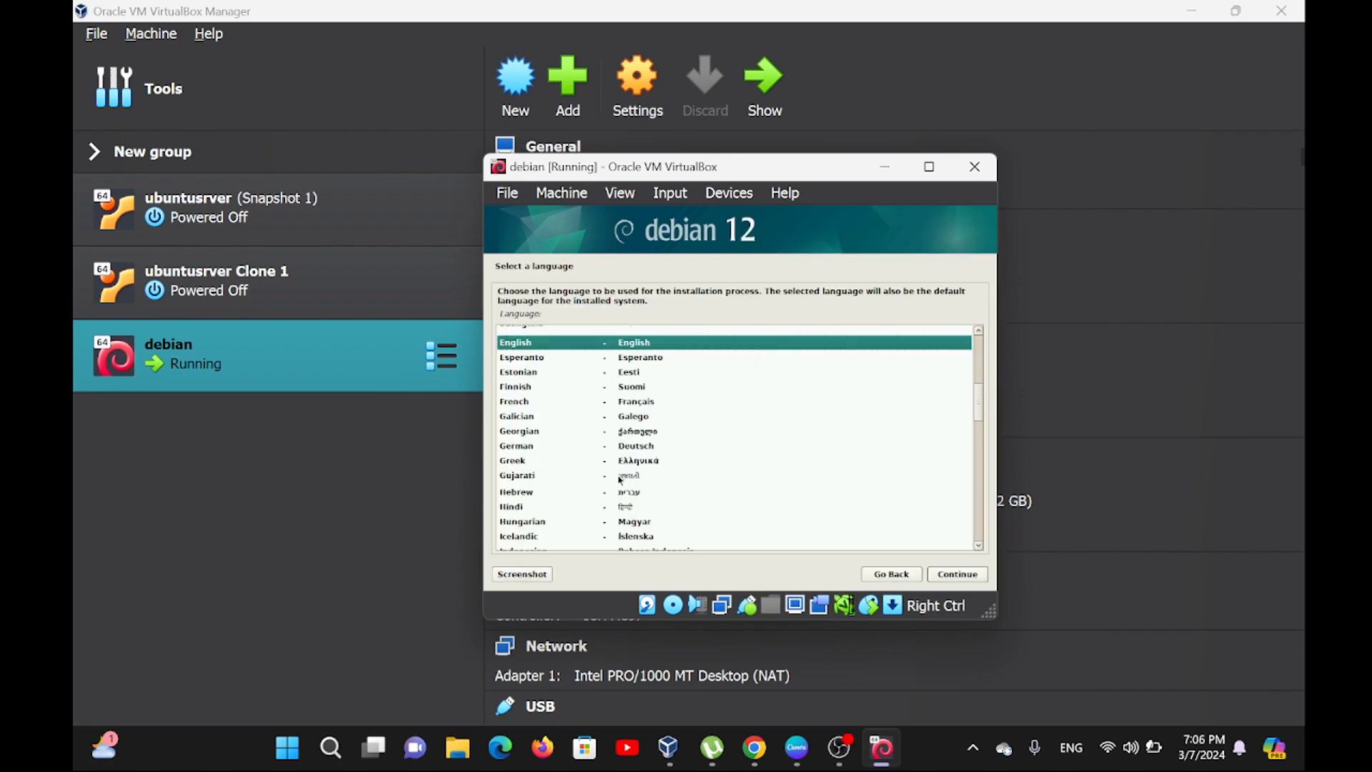
{"action": "scroll", "coordinate": [619, 481], "scroll_direction": "down", "scroll_amount": 1}
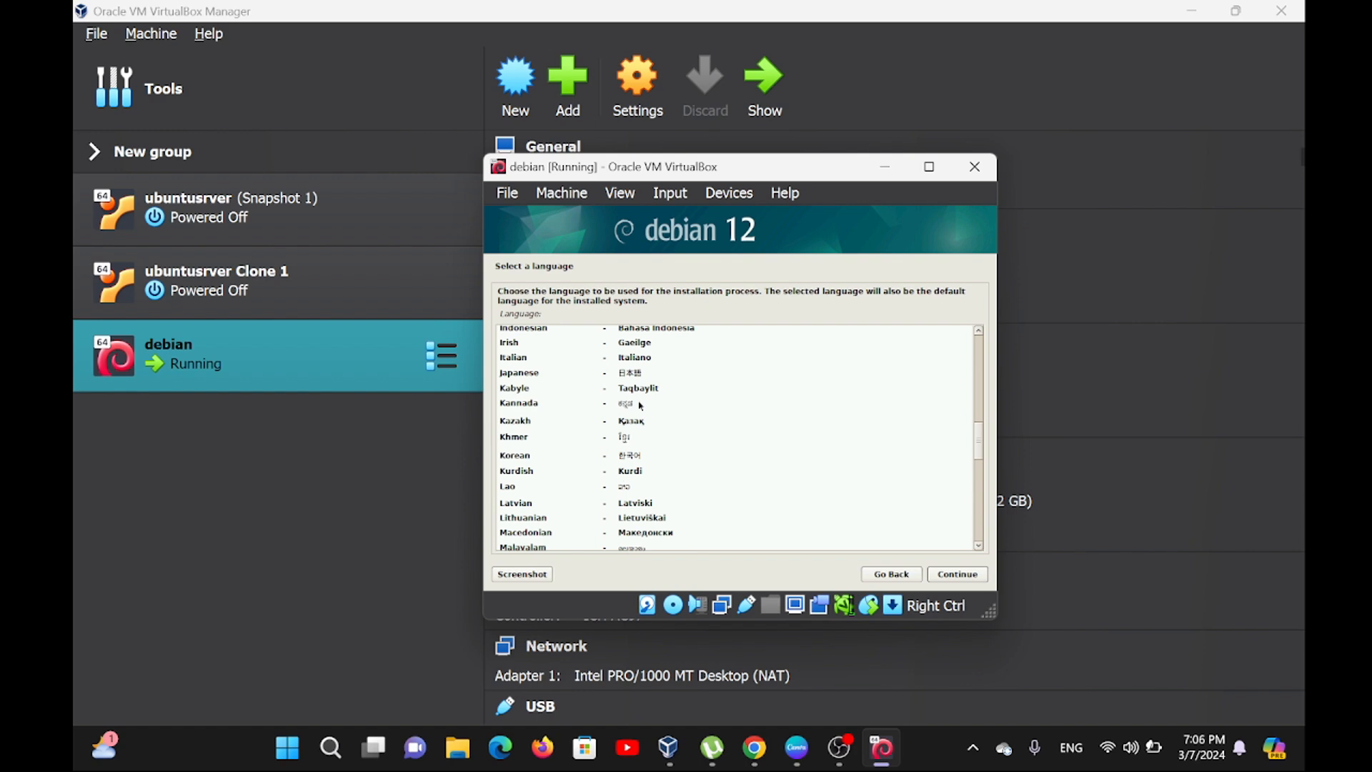
{"action": "left_click", "coordinate": [632, 330]}
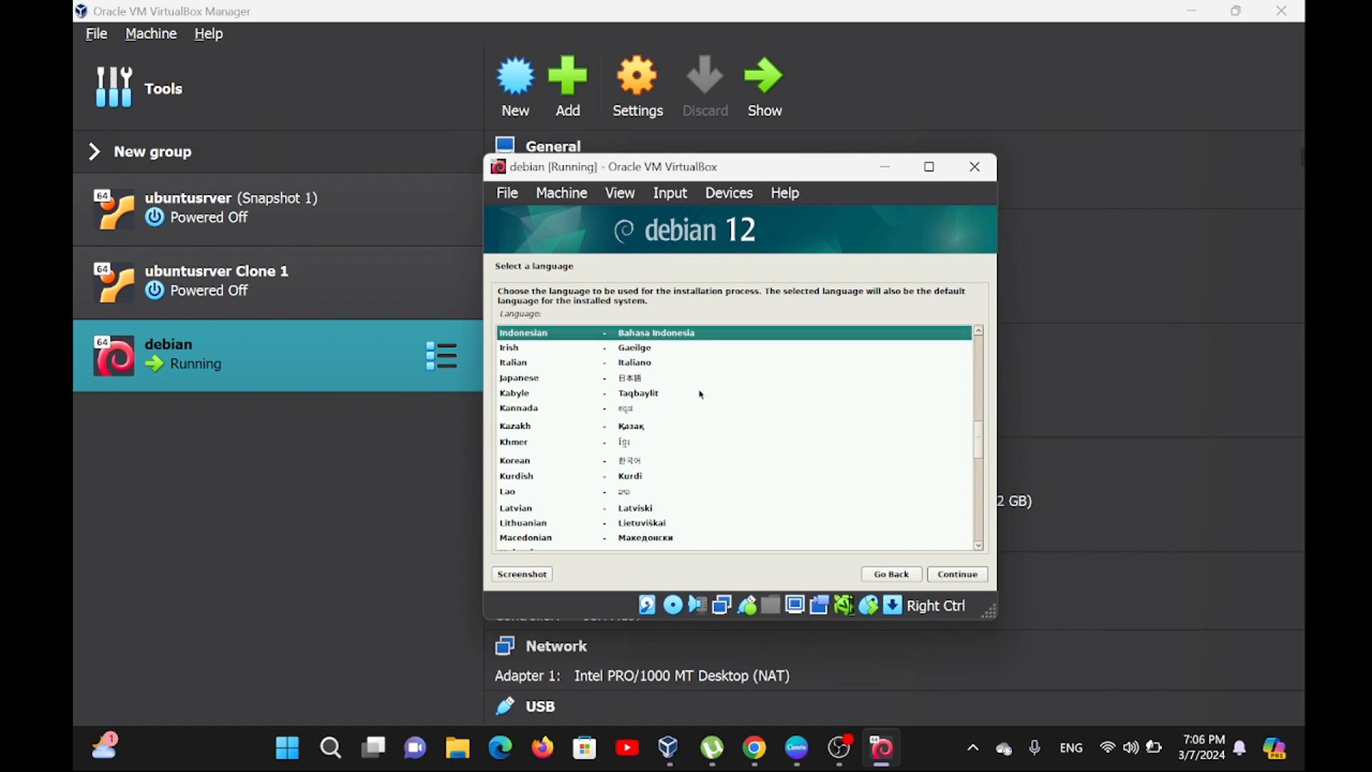
{"action": "left_click", "coordinate": [962, 575]}
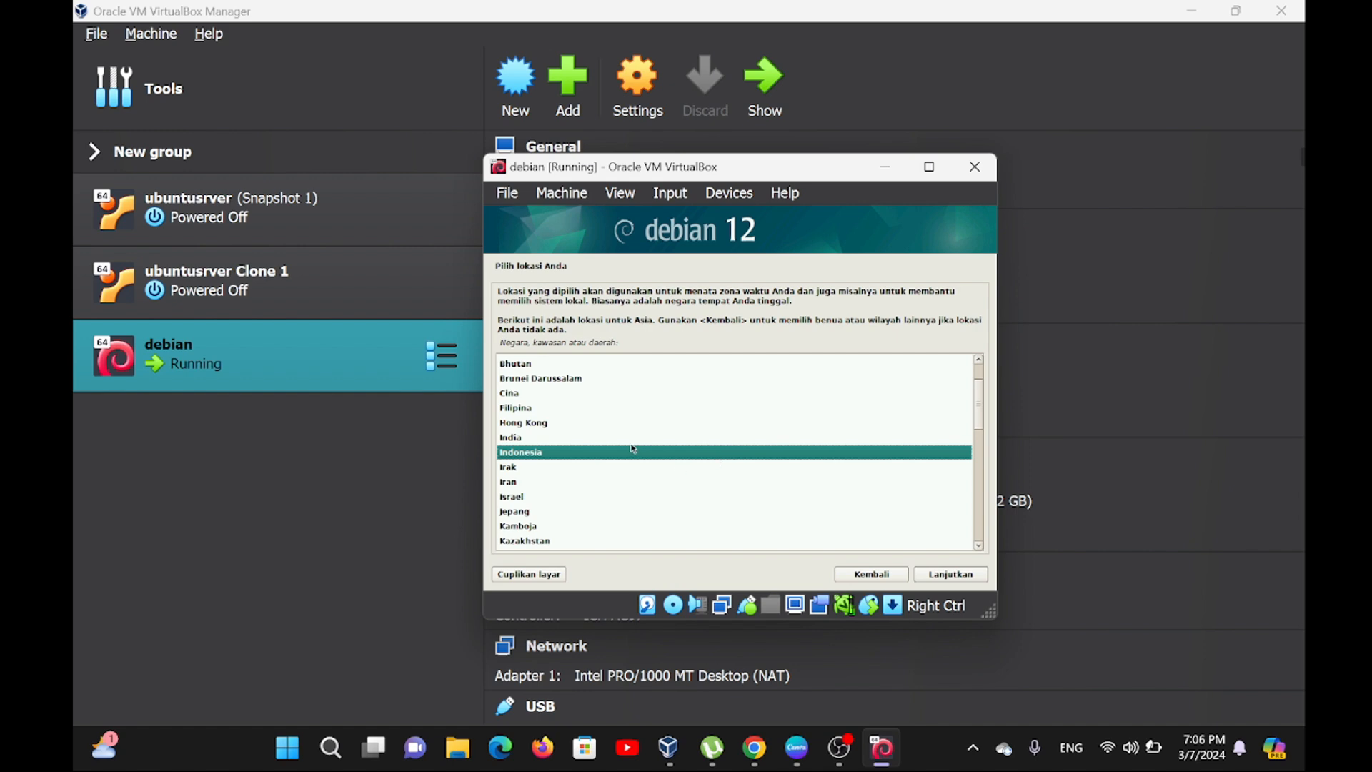
{"action": "left_click", "coordinate": [951, 575]}
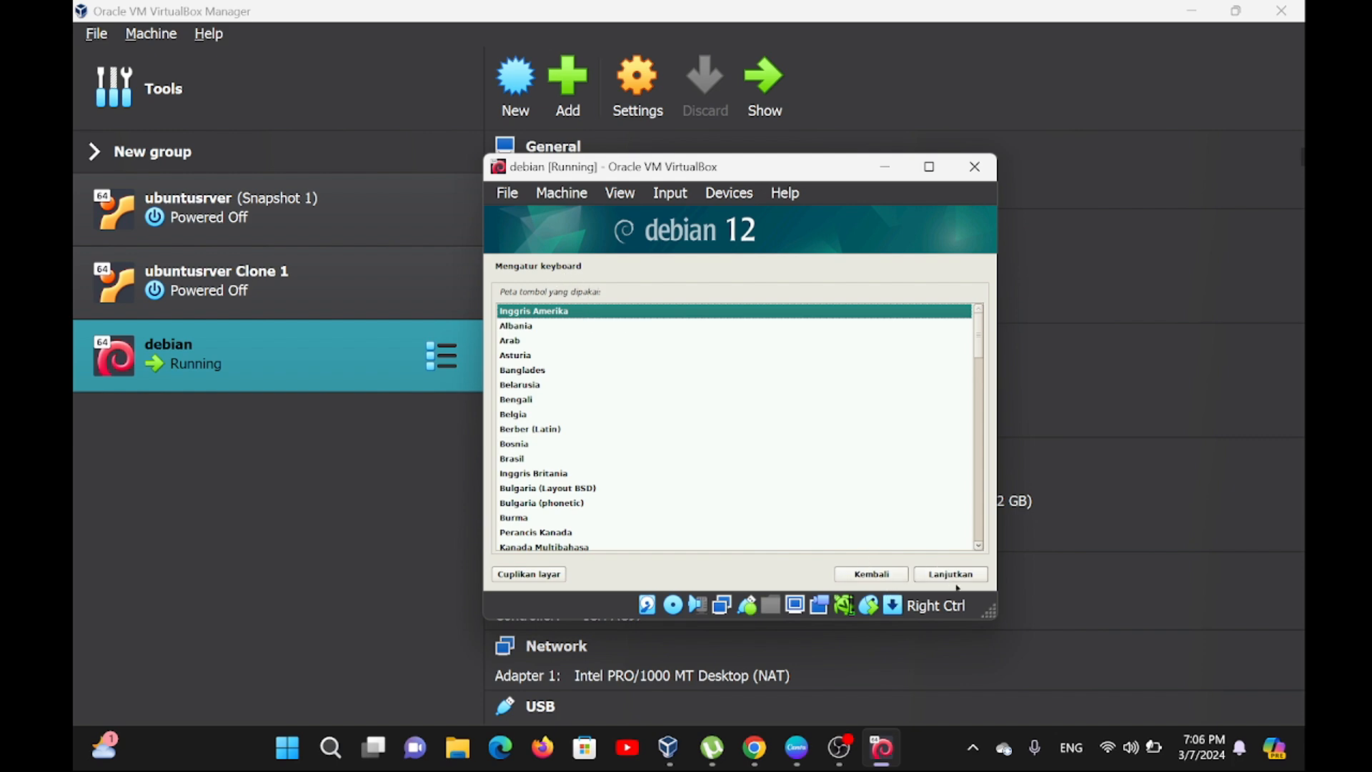
{"action": "left_click", "coordinate": [958, 578]}
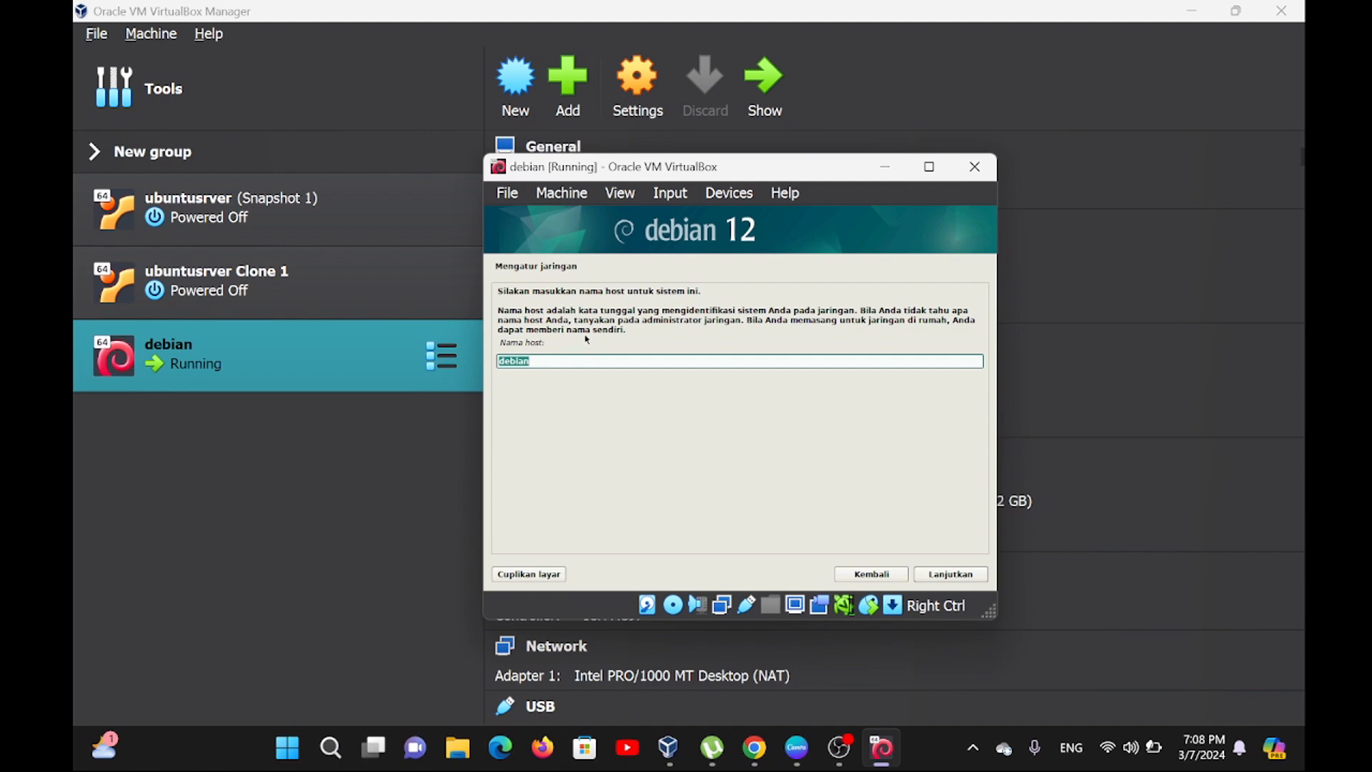
Replace the default host name with a personal one and enter a .com domain name for the network configuration.
{"action": "key", "text": "BackSpace"}
{"action": "type", "text": "arfan"}
{"action": "key", "text": "Return"}
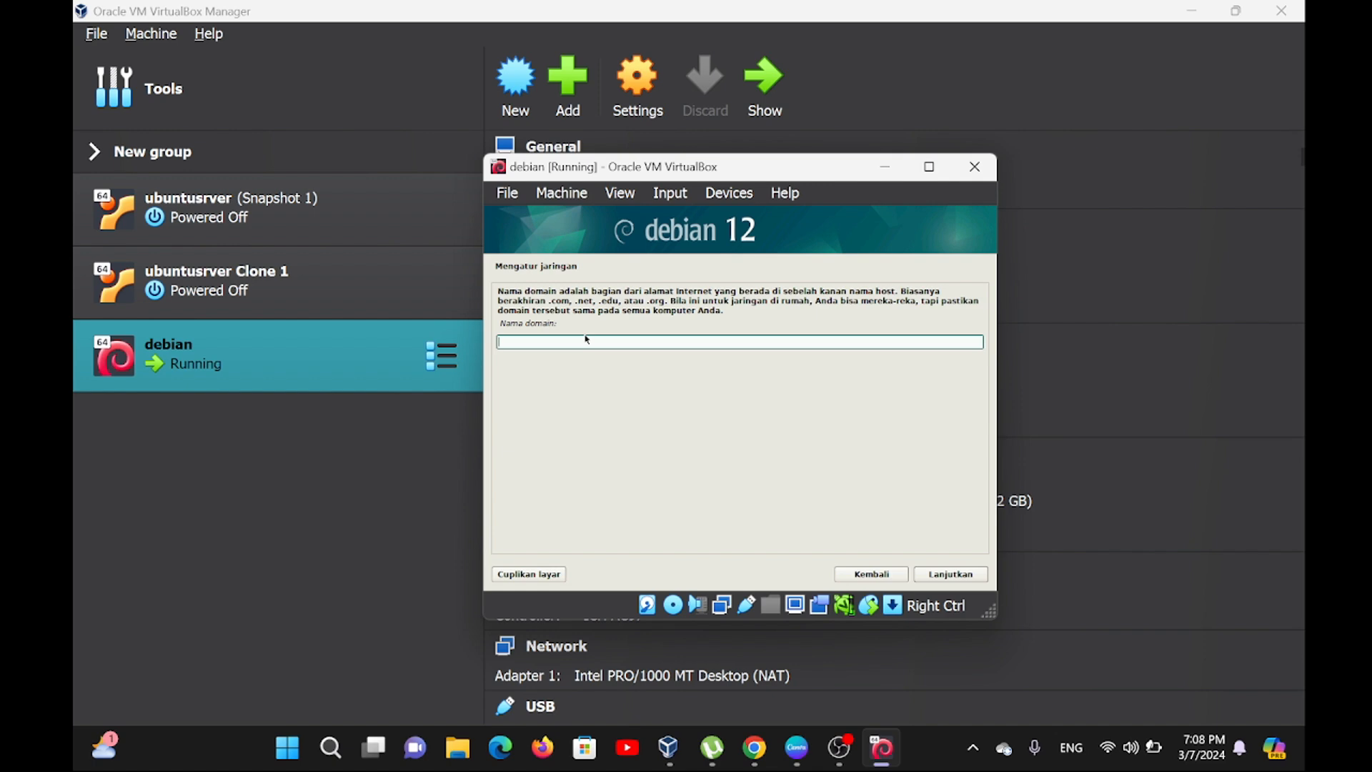
{"action": "type", "text": "arjun.com"}
{"action": "key", "text": "Return"}
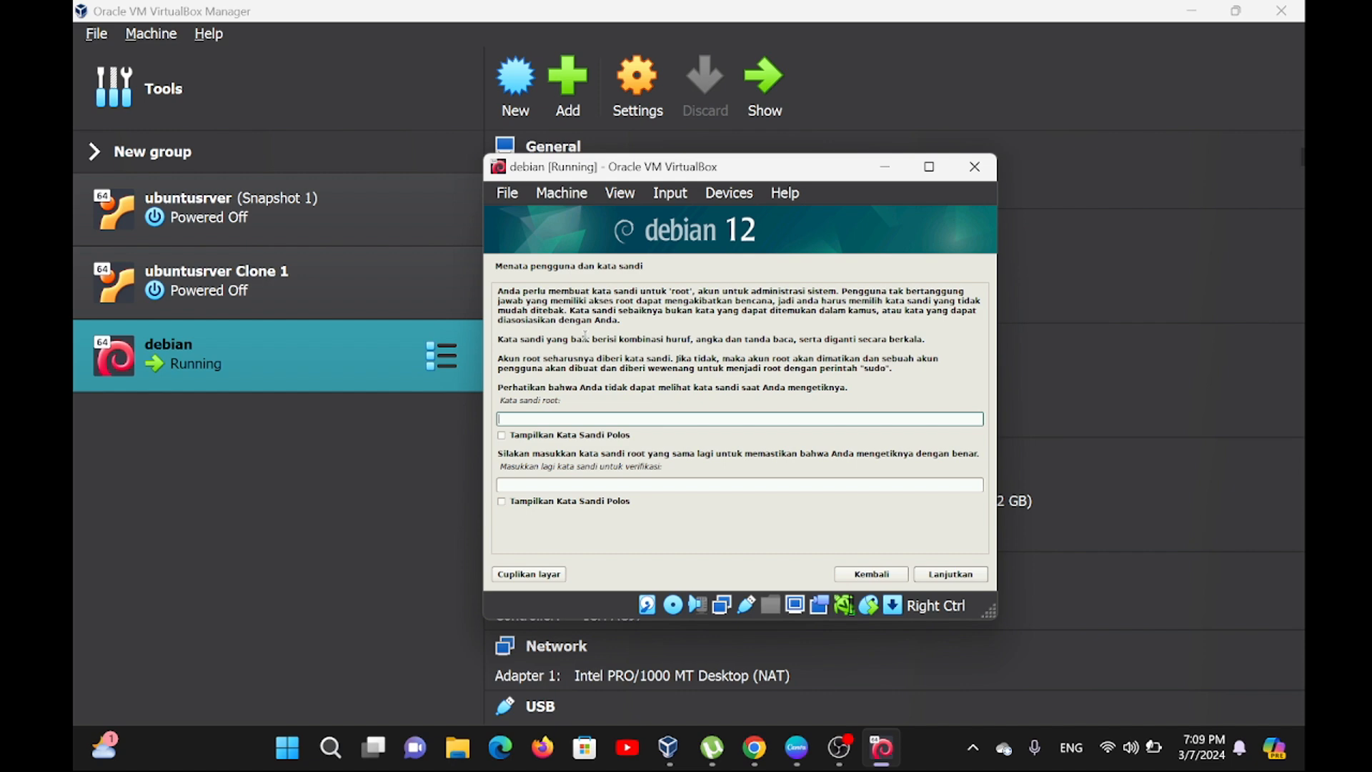
Enter the root password, repeat it for verification, and continue to the user account setup.
{"action": "key", "text": "Tab"}
{"action": "key", "text": "Tab"}
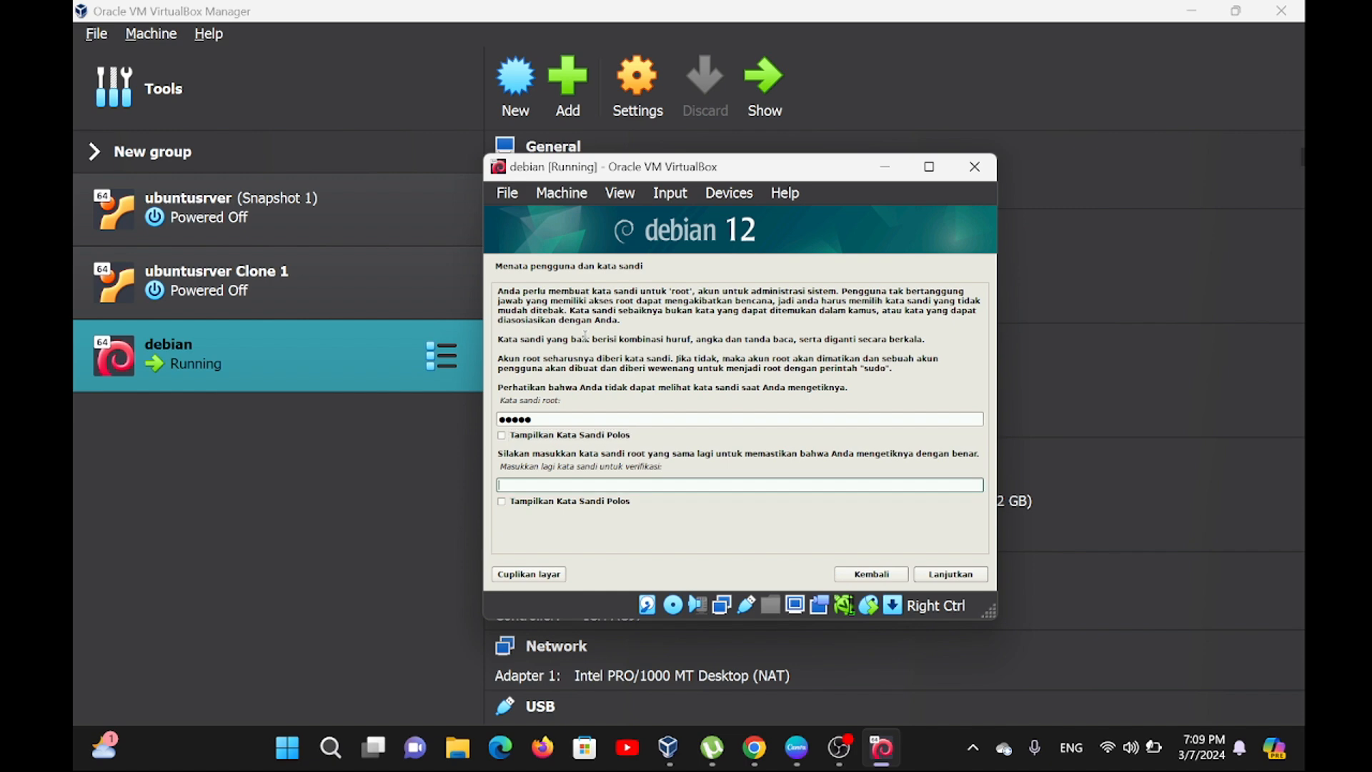
{"action": "key", "text": "Return"}
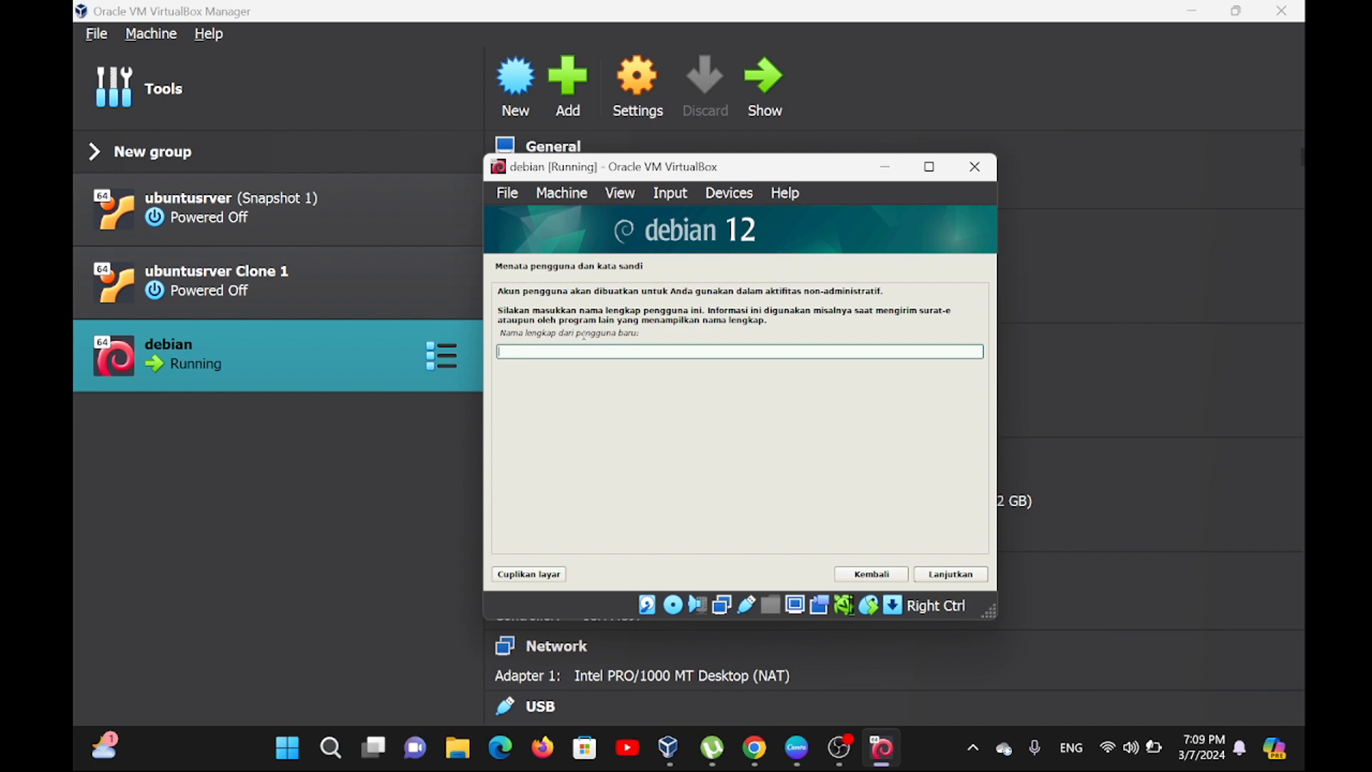
Enter the new user's full name and replace the suggested account name with the user's first name.
{"action": "type", "text": "arjunjuniarsyah"}
{"action": "key", "text": "Return"}
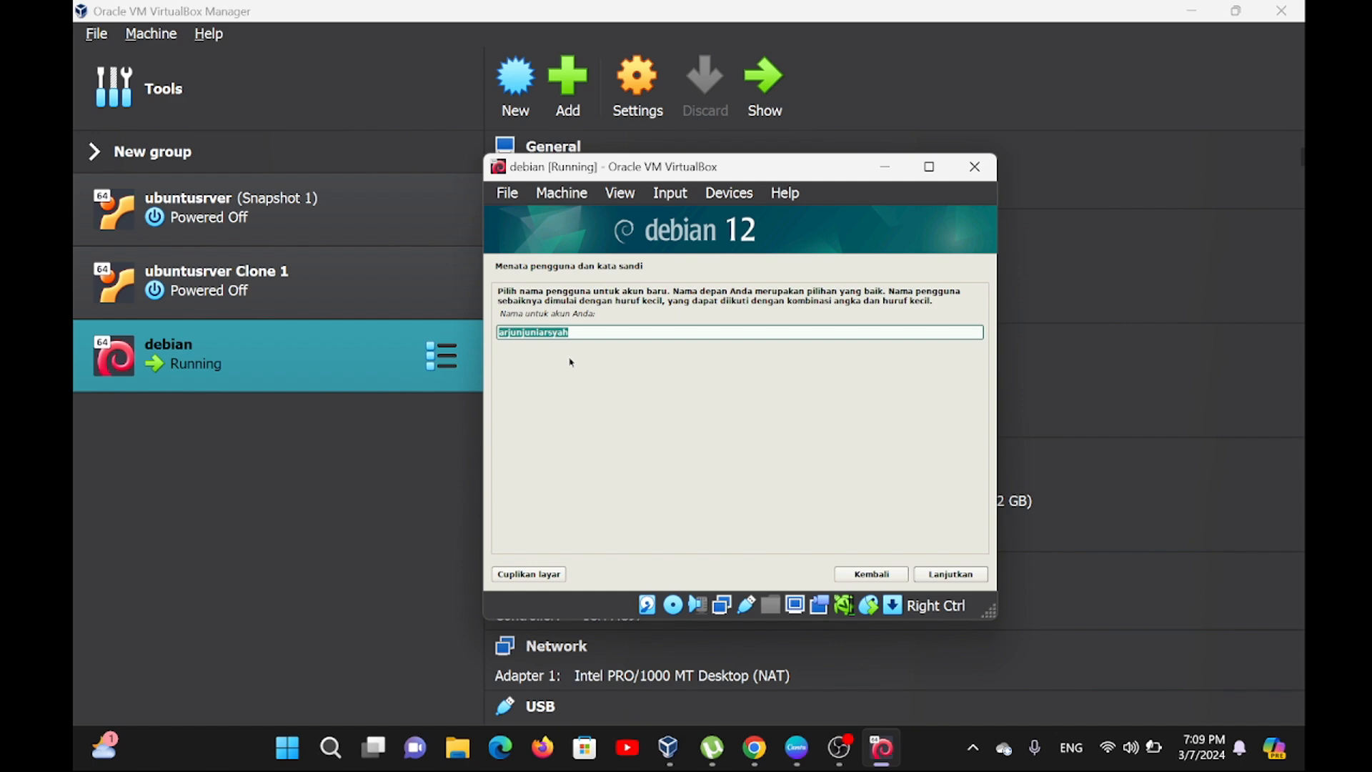
{"action": "key", "text": "BackSpace"}
{"action": "type", "text": "arjun"}
{"action": "key", "text": "Return"}
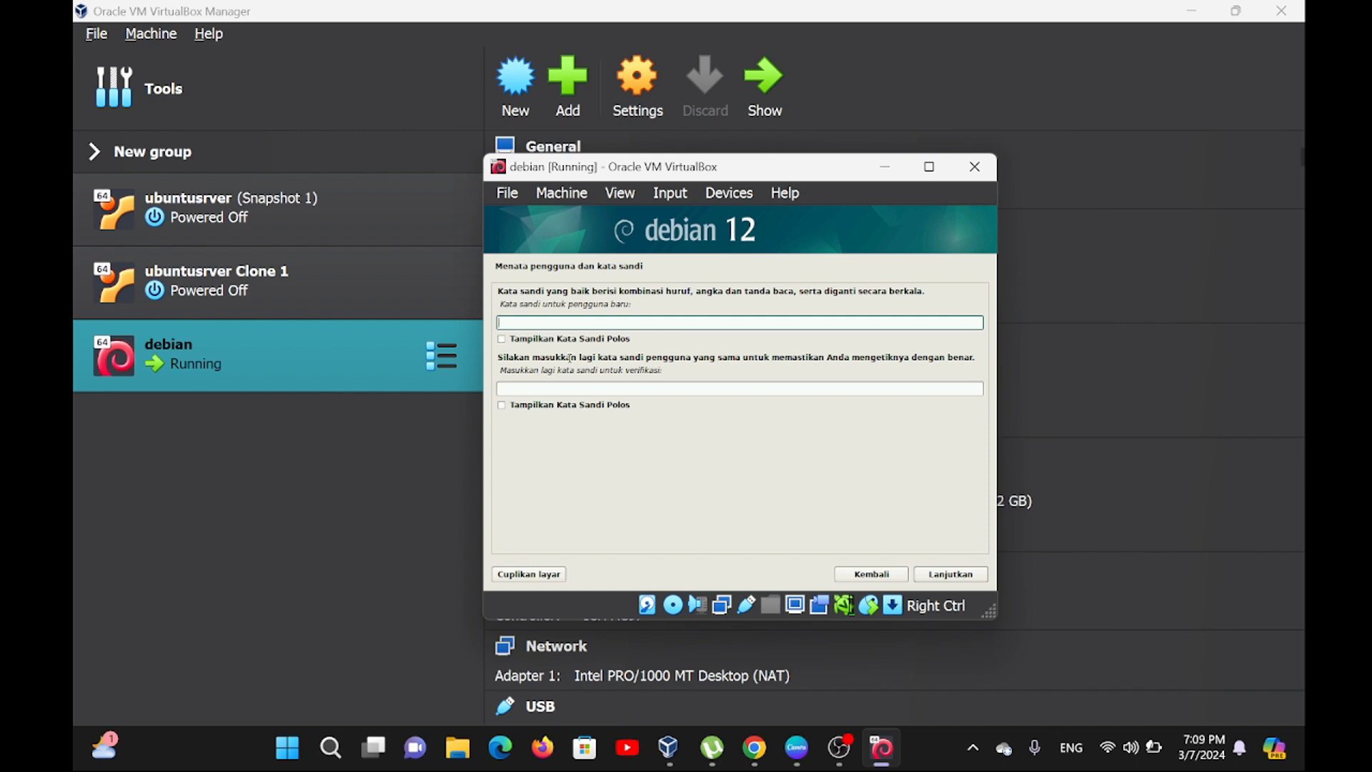
Enter the new user's password in both the password and verification fields and continue.
{"action": "type", "text": "*****"}
{"action": "key", "text": "Return"}
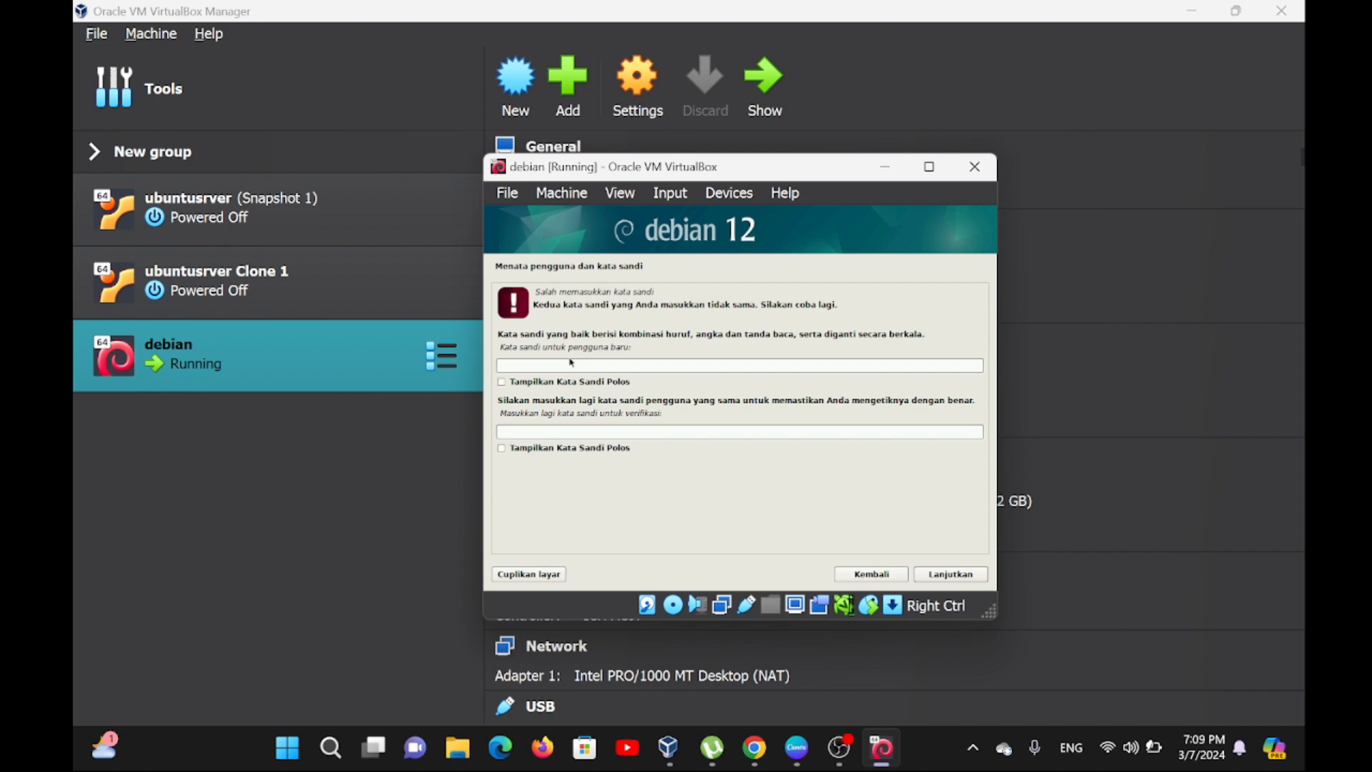
{"action": "left_click", "coordinate": [627, 365]}
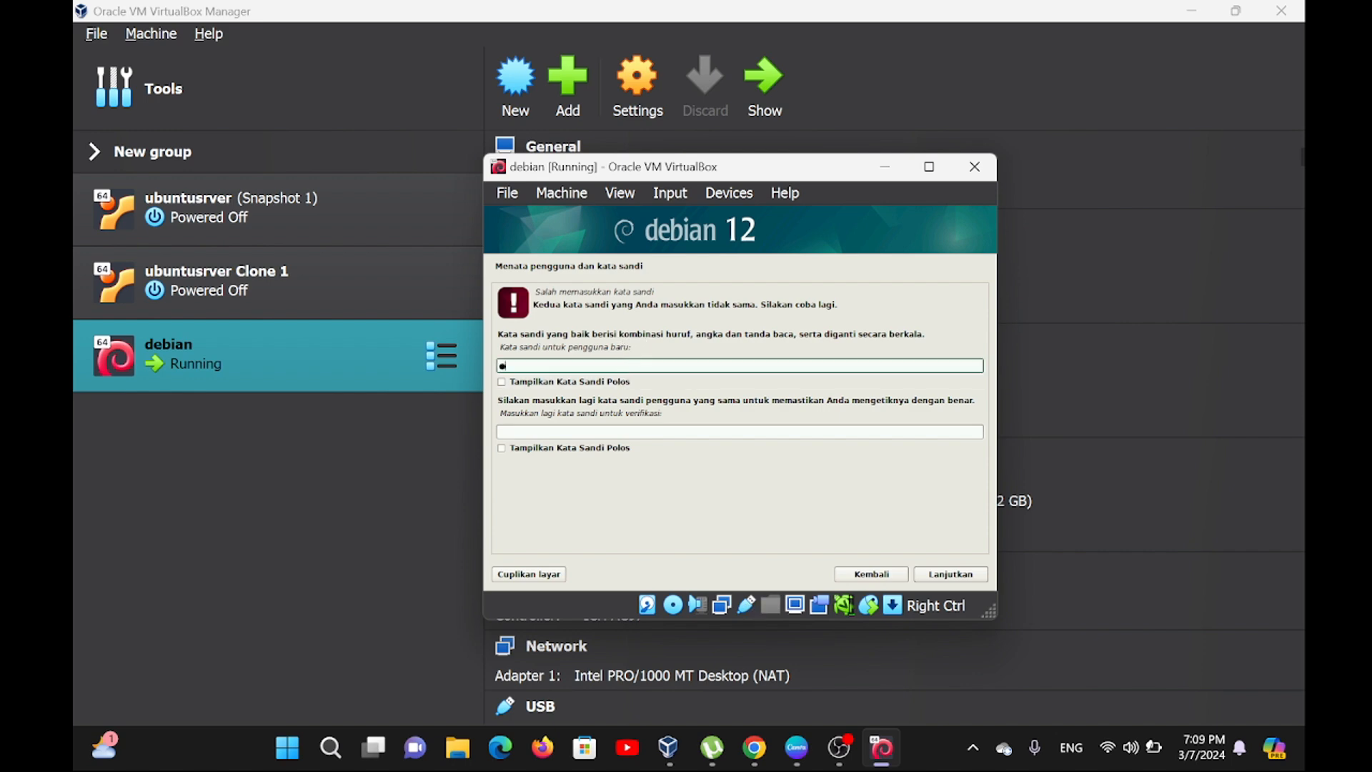
{"action": "key", "text": "Tab"}
{"action": "key", "text": "Tab"}
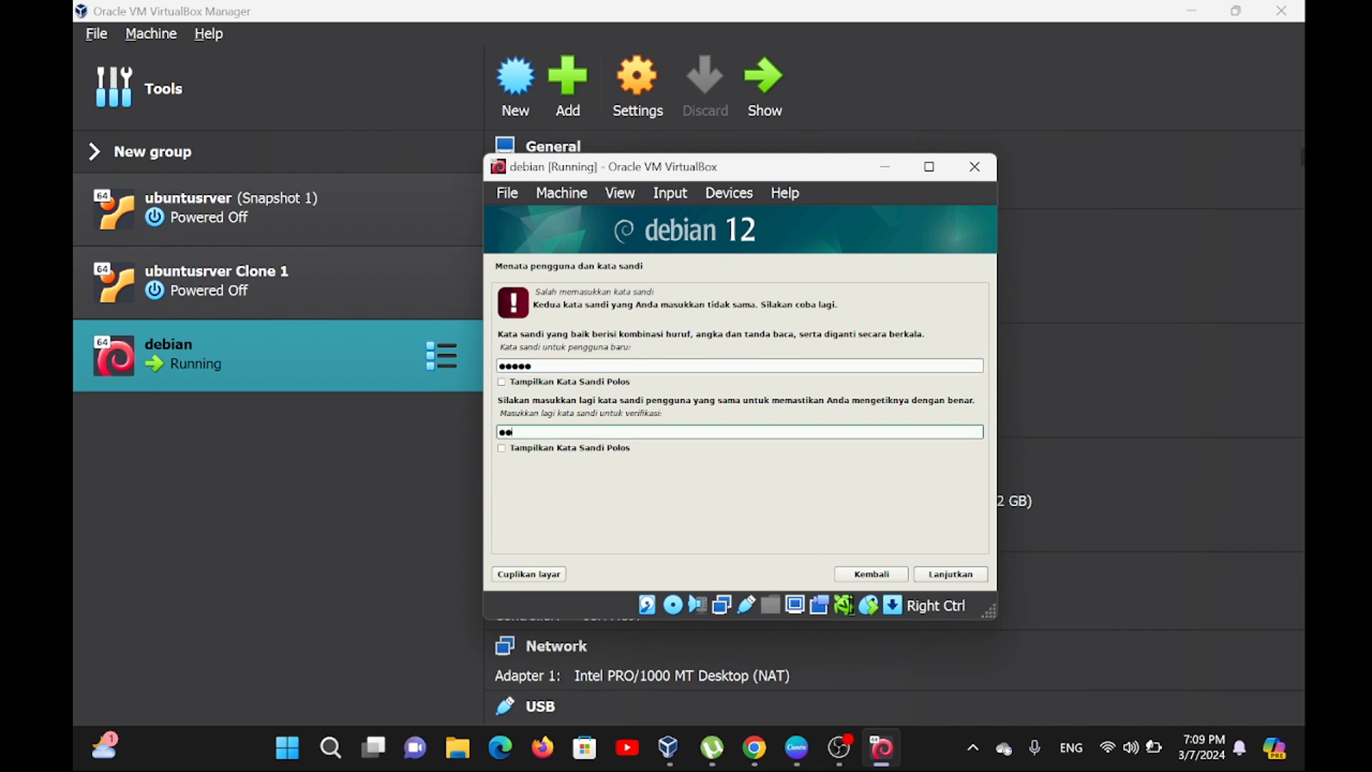
{"action": "key", "text": "Return"}
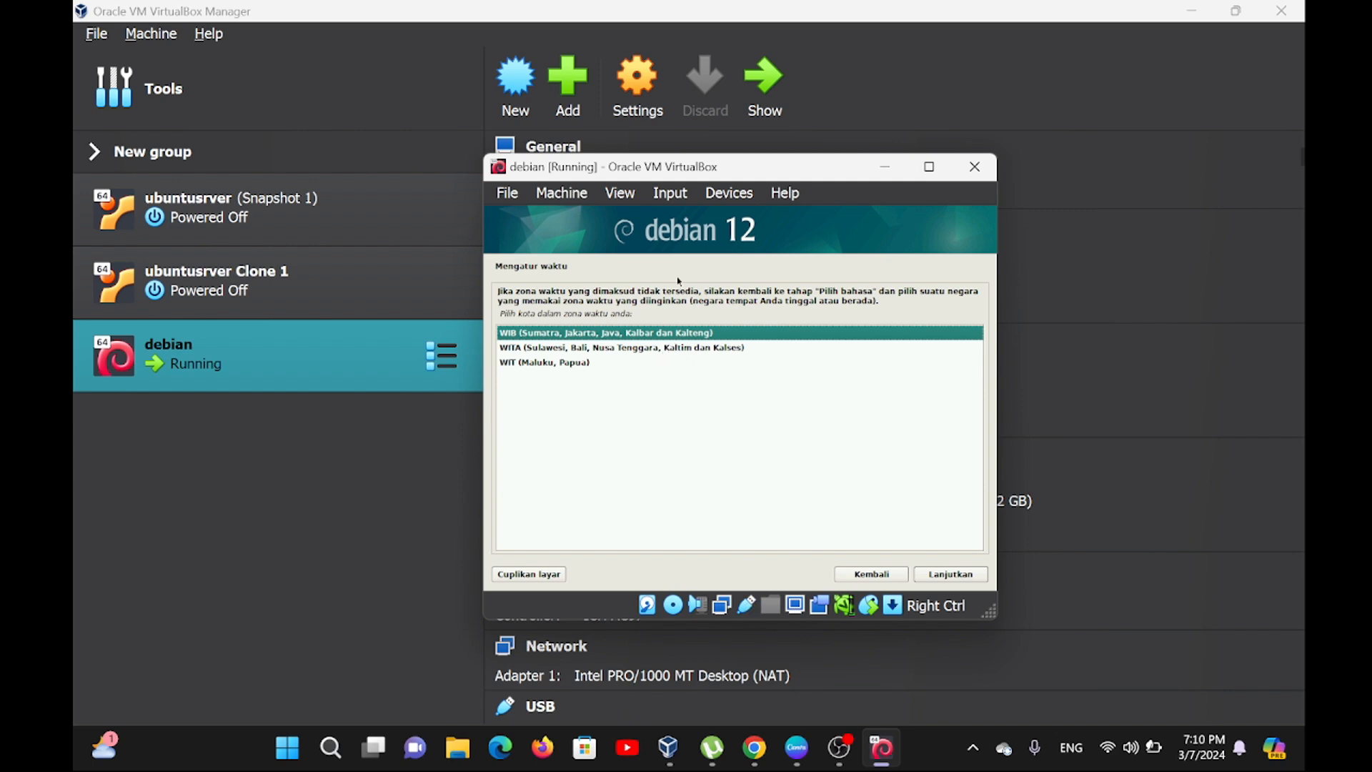
Set the time zone to WIB and select the SCSI3 (0,0,0) (sda) VBOX HARDDISK for partitioning.
{"action": "key", "text": "Return"}
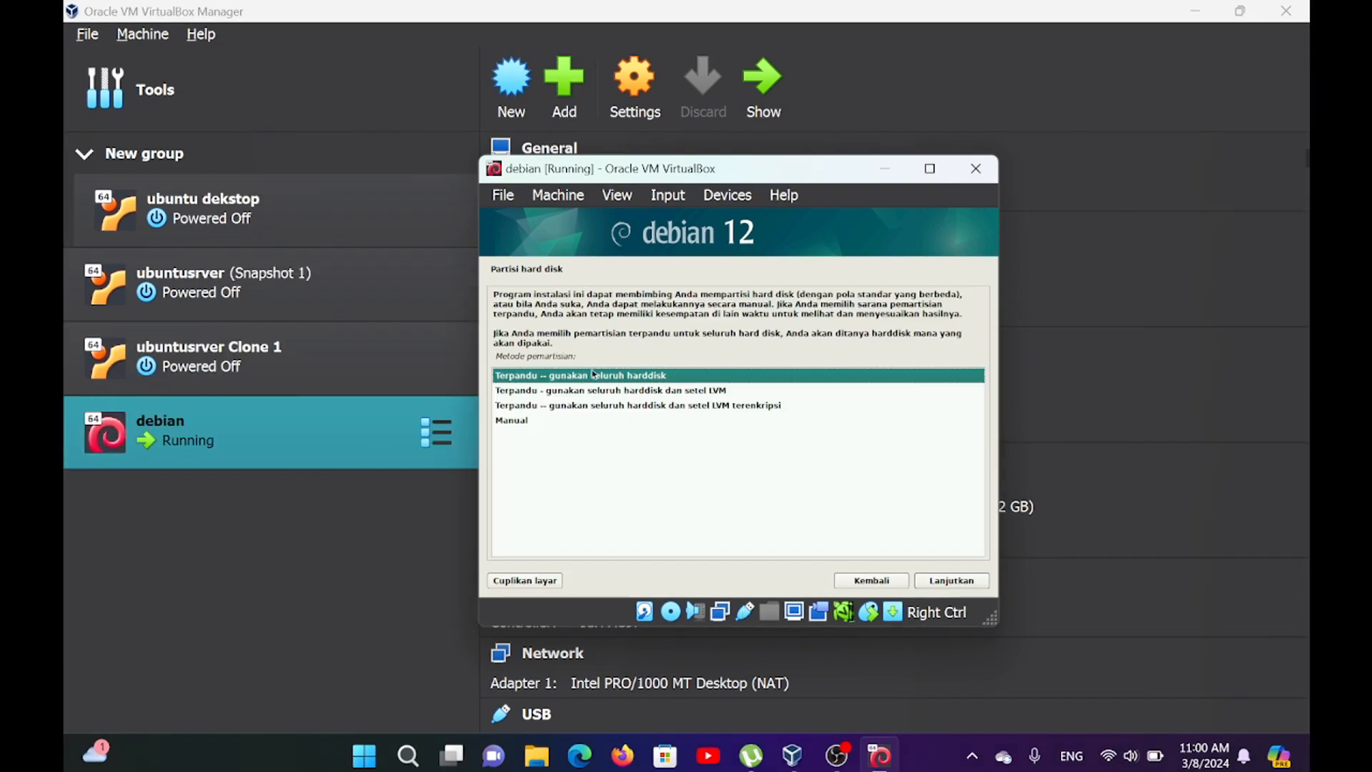
{"action": "double_click", "coordinate": [593, 374]}
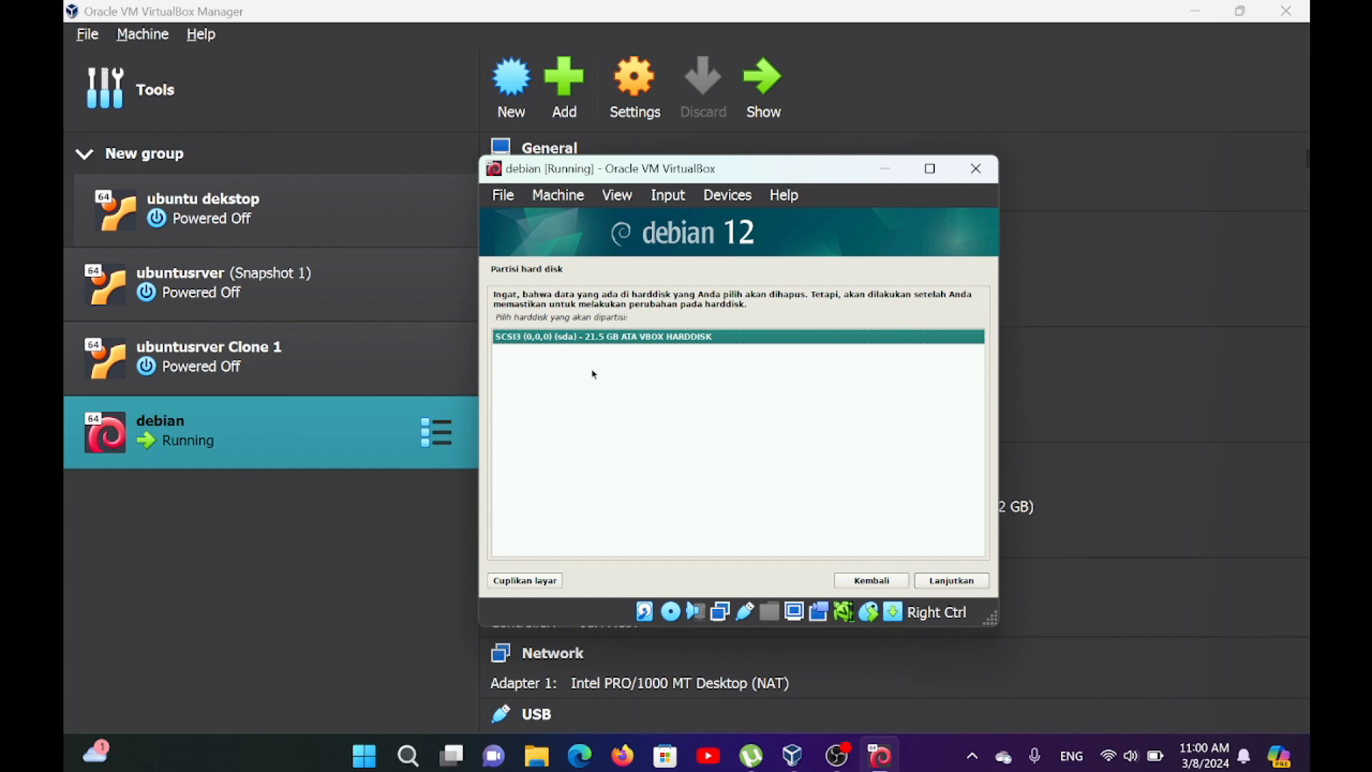
{"action": "key", "text": "Return"}
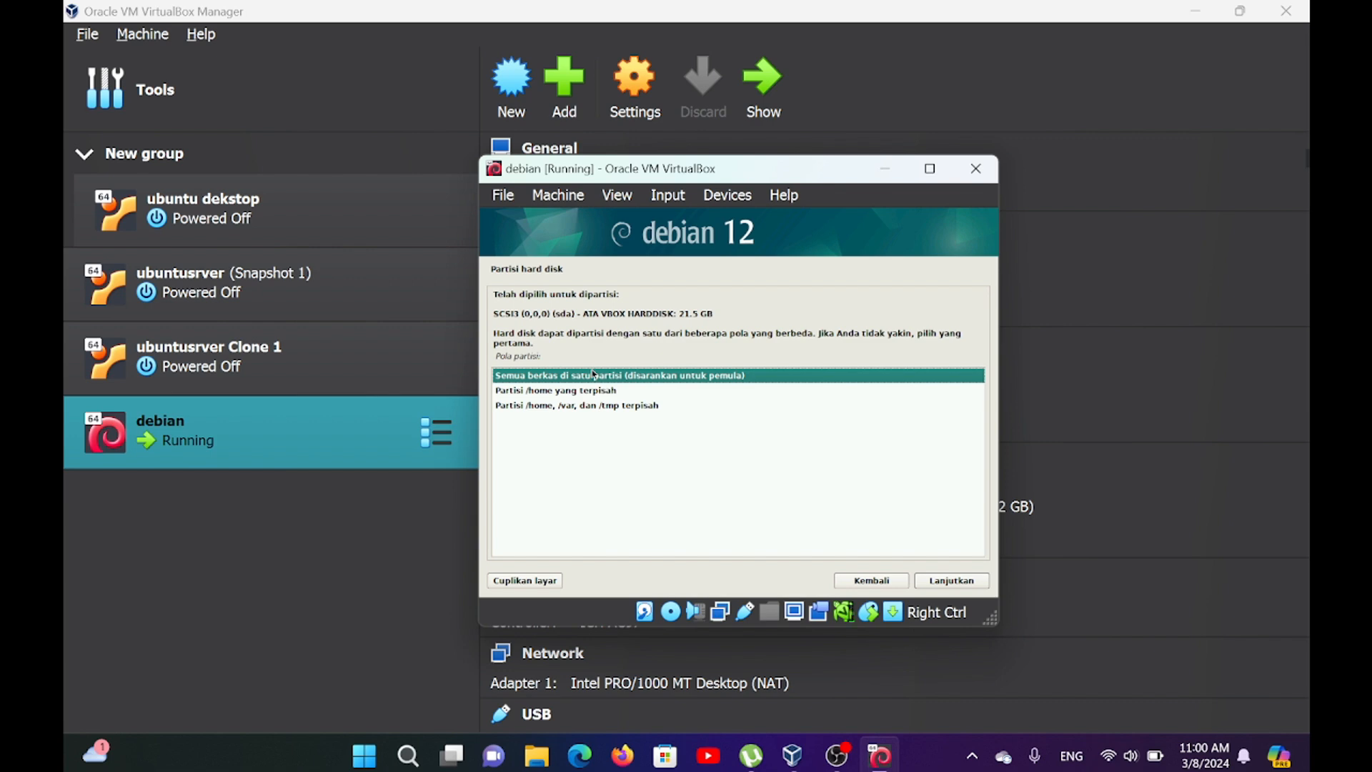
Choose the partitioning scheme that keeps all files in one partition.
{"action": "key", "text": "Down"}
{"action": "key", "text": "Down"}
{"action": "key", "text": "Up"}
{"action": "key", "text": "Up"}
{"action": "key", "text": "Return"}
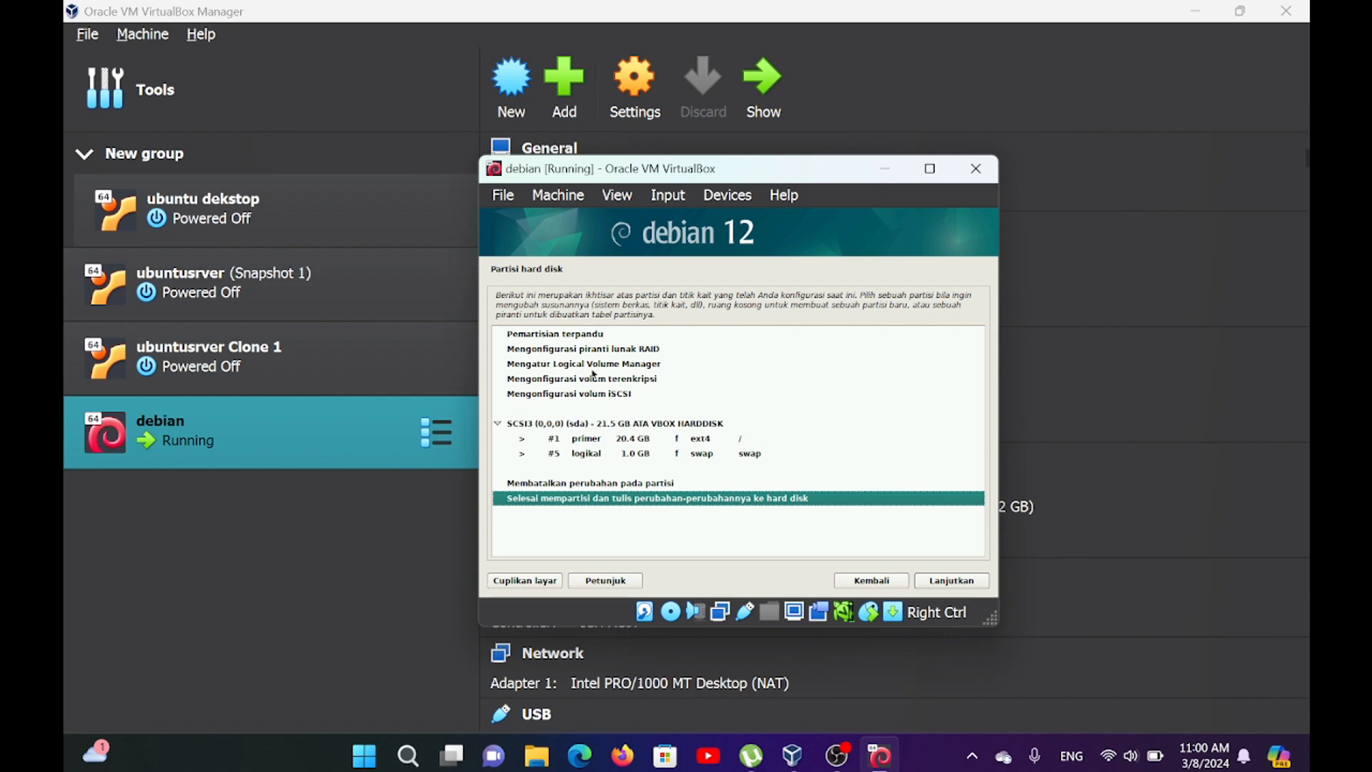
Finish partitioning and agree to write the changes to the hard disk.
{"action": "key", "text": "Return"}
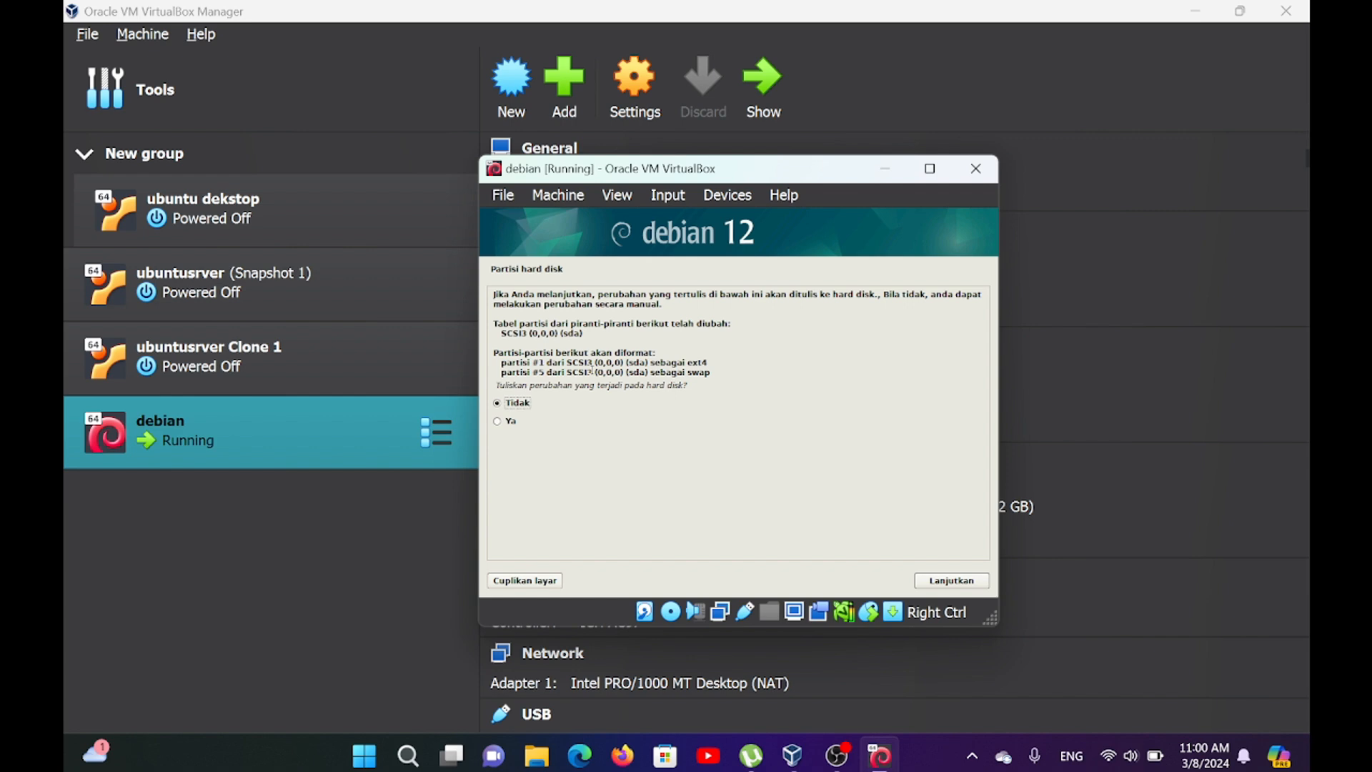
{"action": "key", "text": "Down"}
{"action": "key", "text": "Return"}
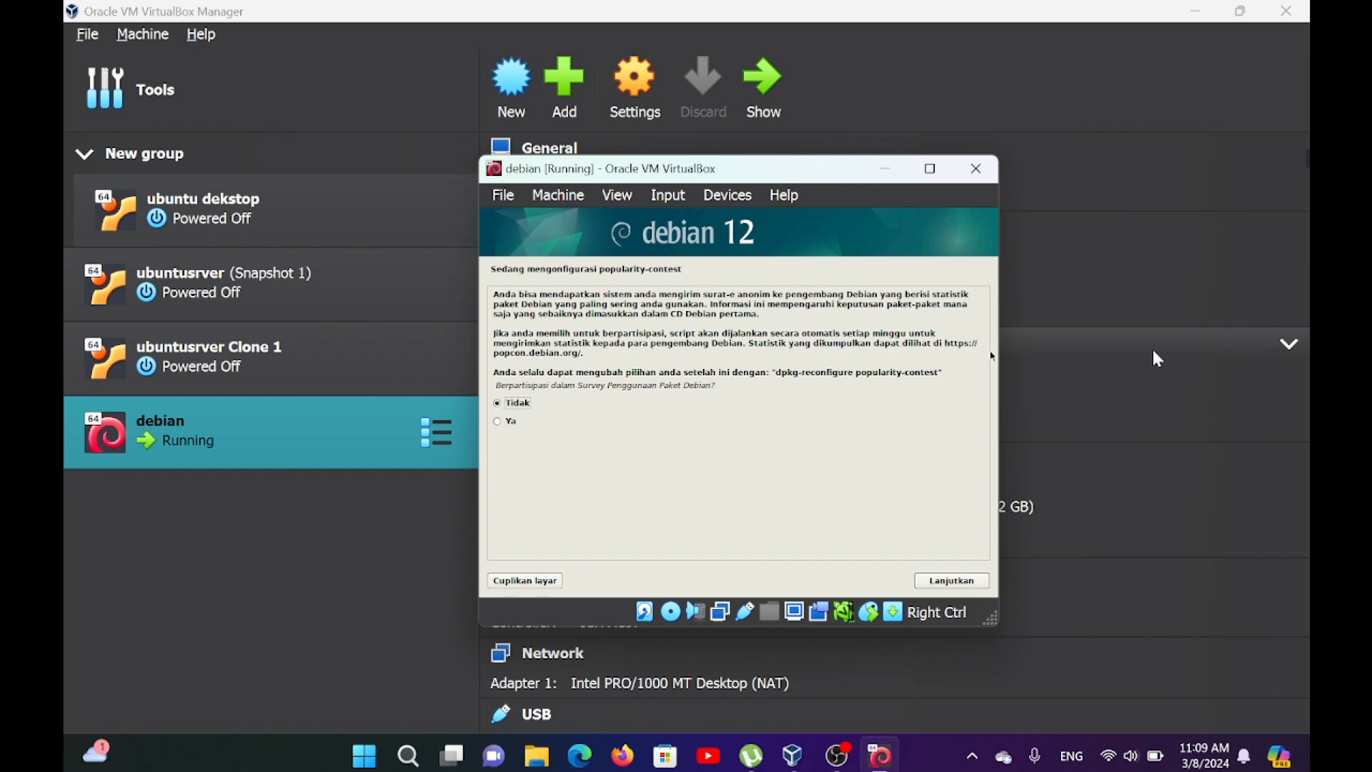
Decline the package usage survey and install the software selection with the Debian desktop environment and standard system utilities.
{"action": "key", "text": "Return"}
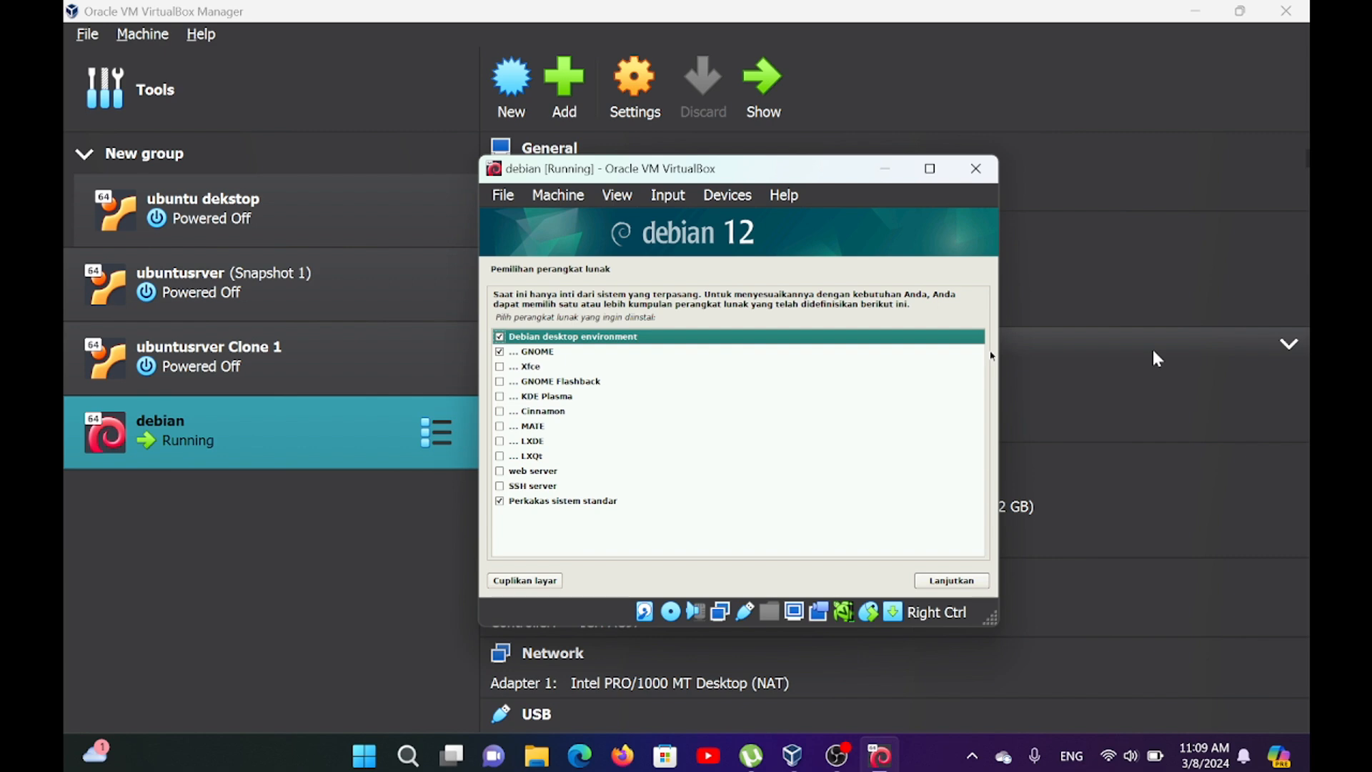
{"action": "key", "text": "Down"}
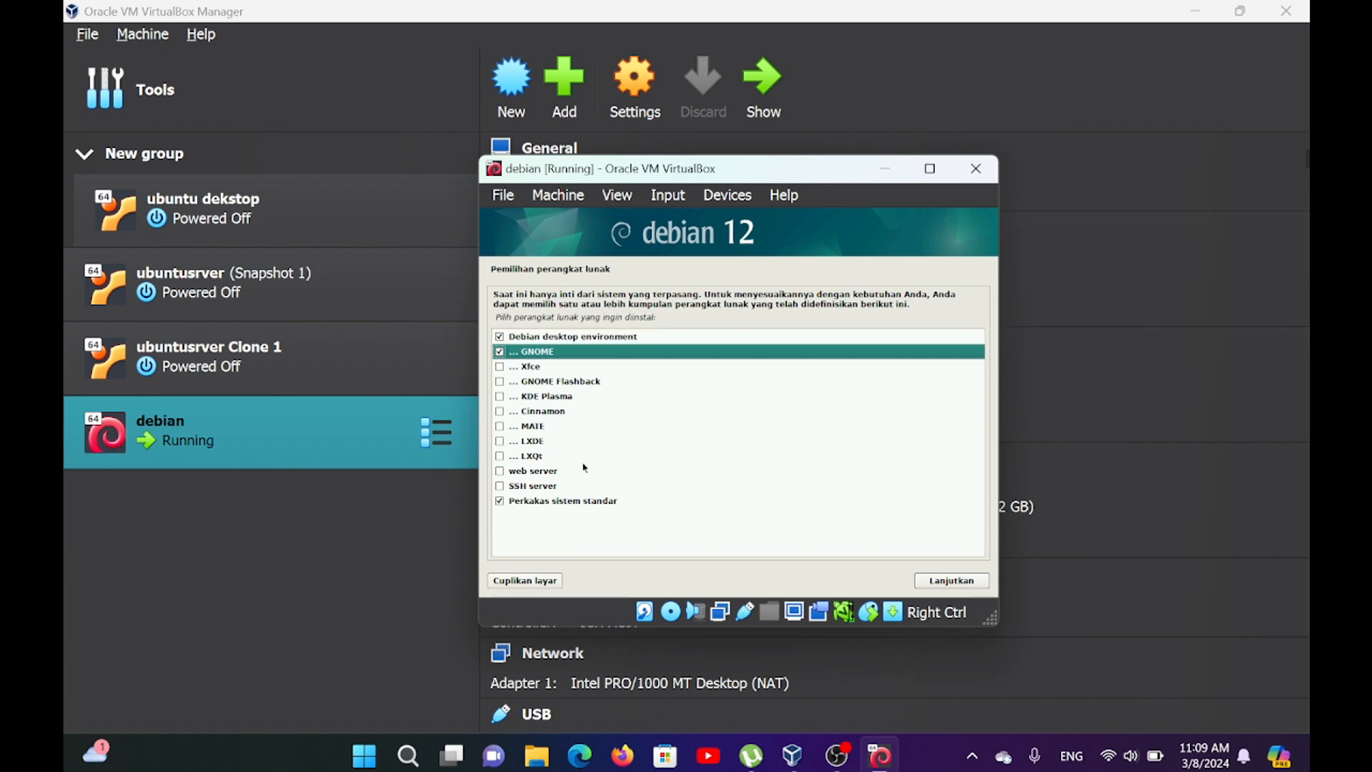
{"action": "left_click", "coordinate": [500, 357]}
{"action": "left_click", "coordinate": [940, 581]}
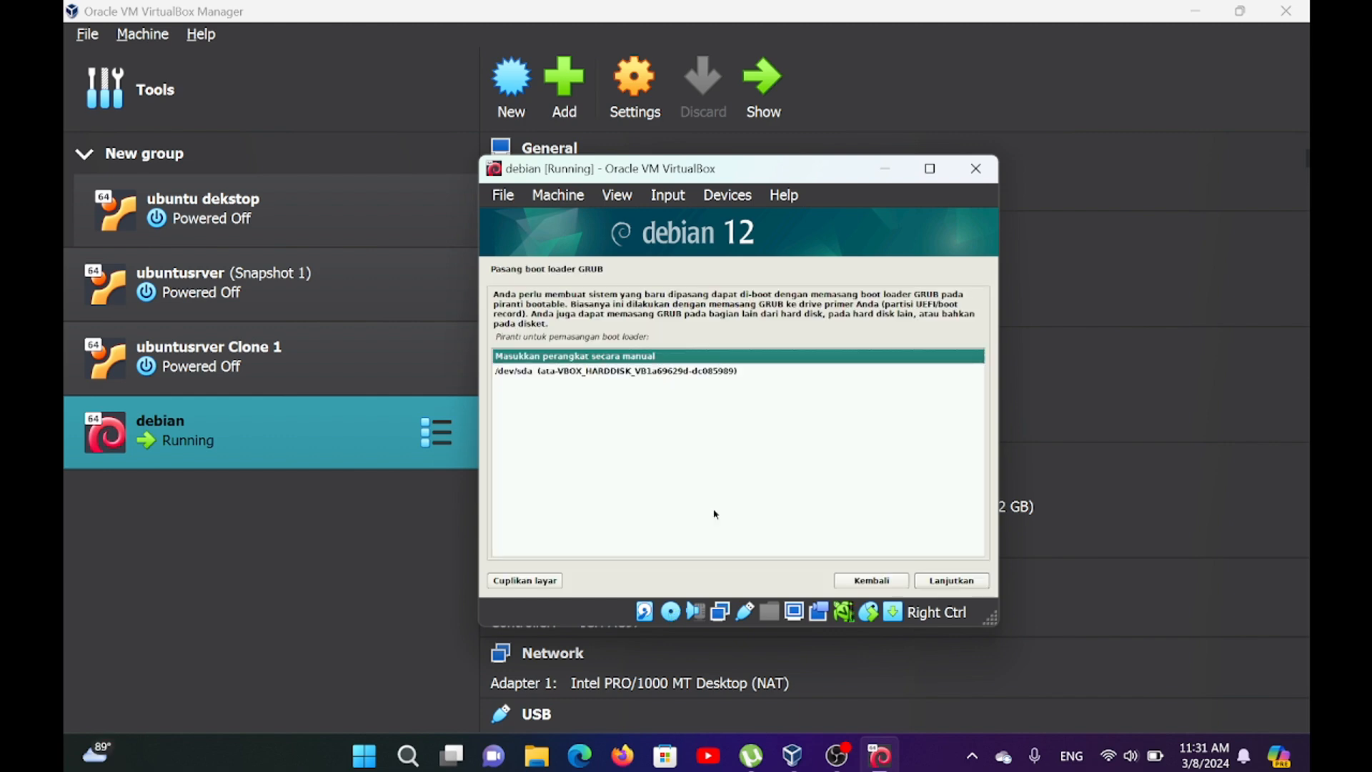
Install the GRUB boot loader on the /dev/sda hard disk.
{"action": "key", "text": "Down"}
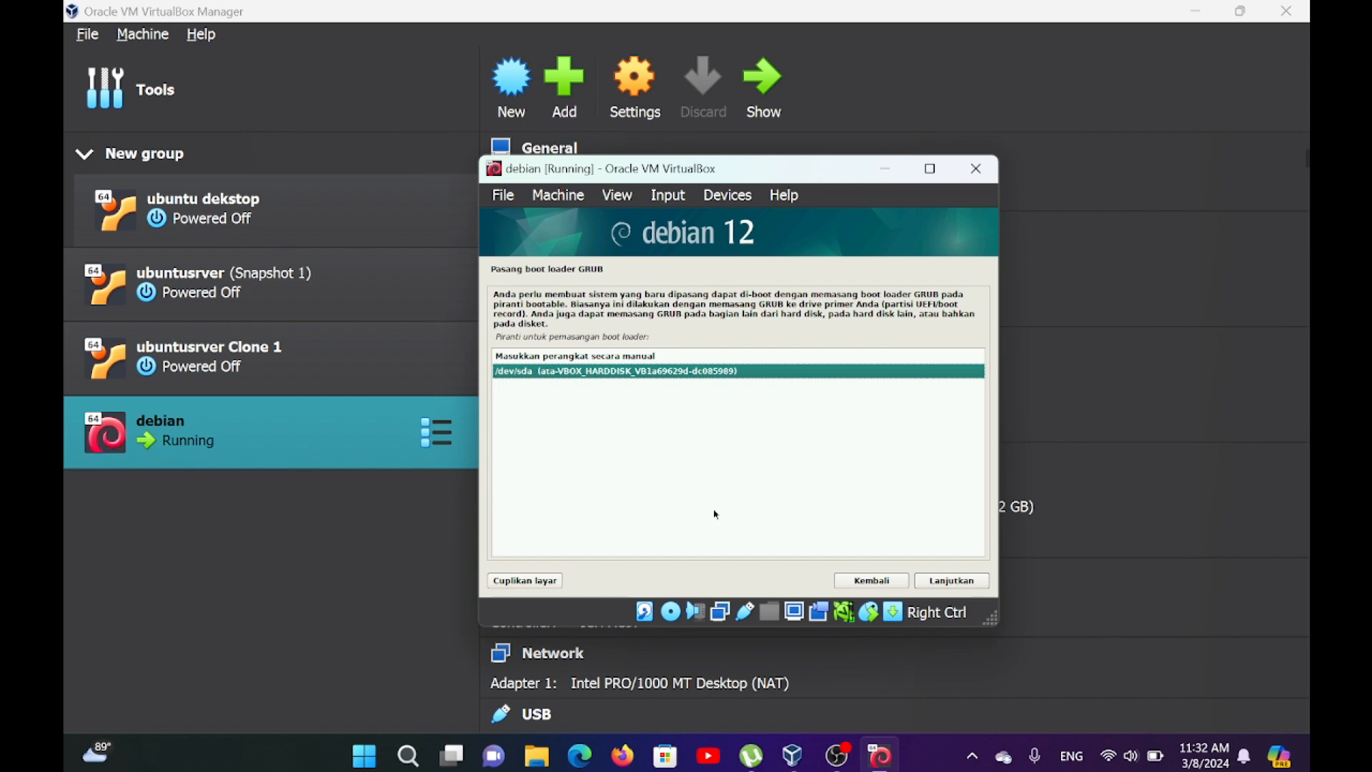
{"action": "key", "text": "Return"}
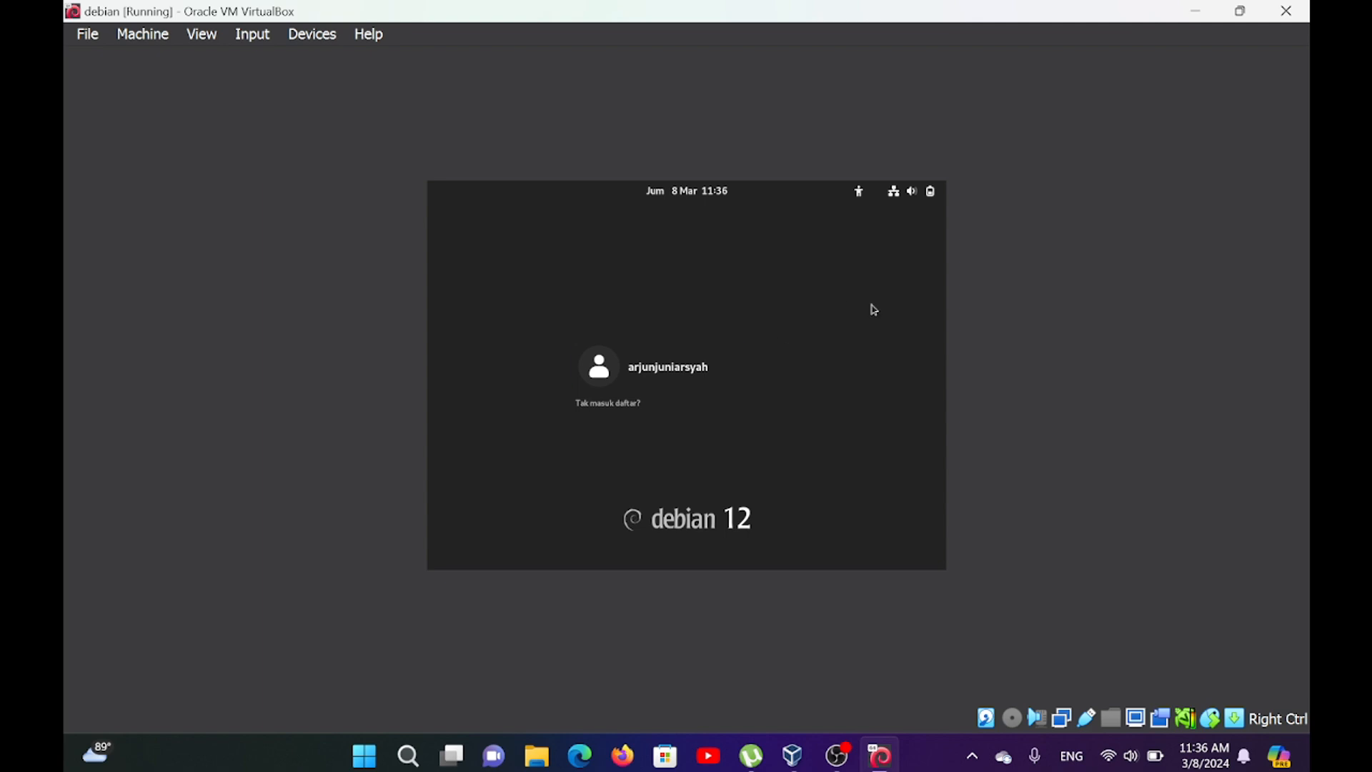
Log in to the new user's account with the account password and open the desktop from the activities overview.
{"action": "left_click", "coordinate": [679, 390]}
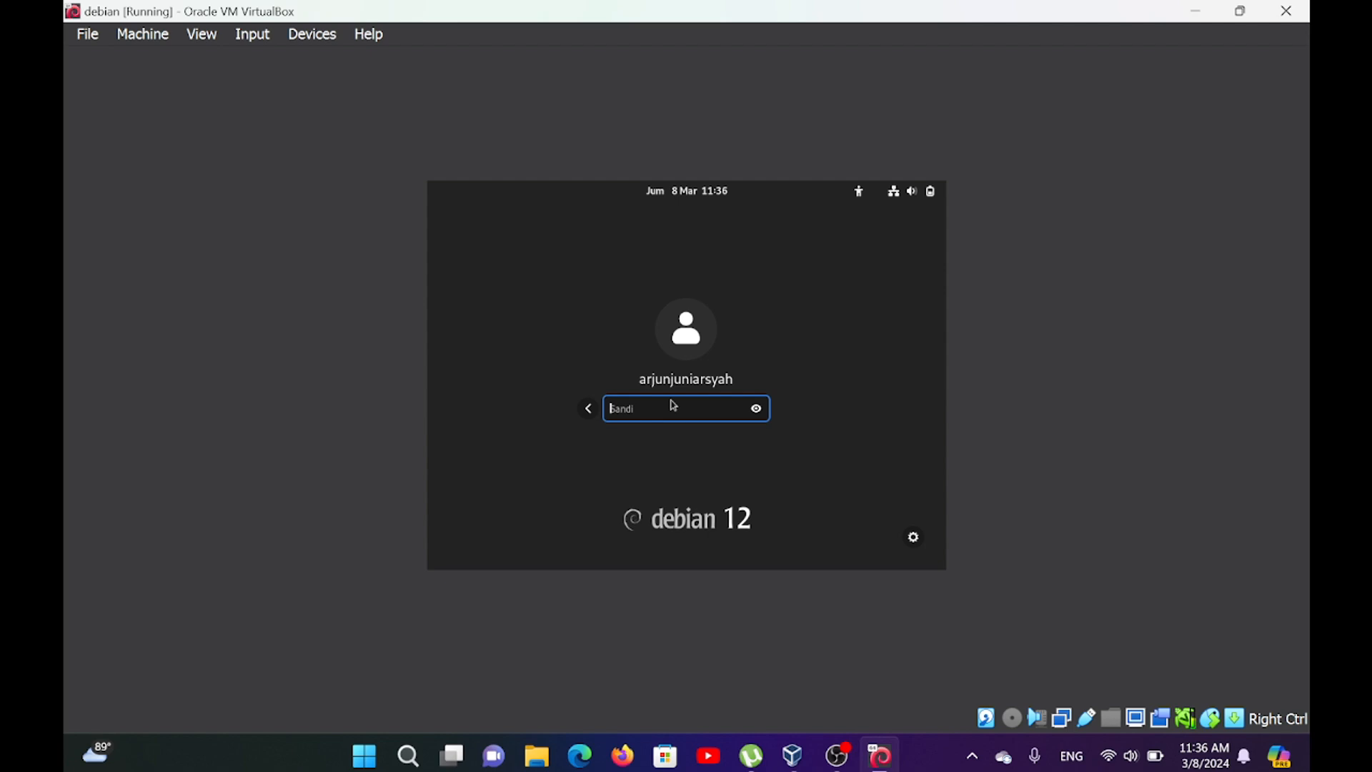
{"action": "type", "text": "a"}
{"action": "key", "text": "Return"}
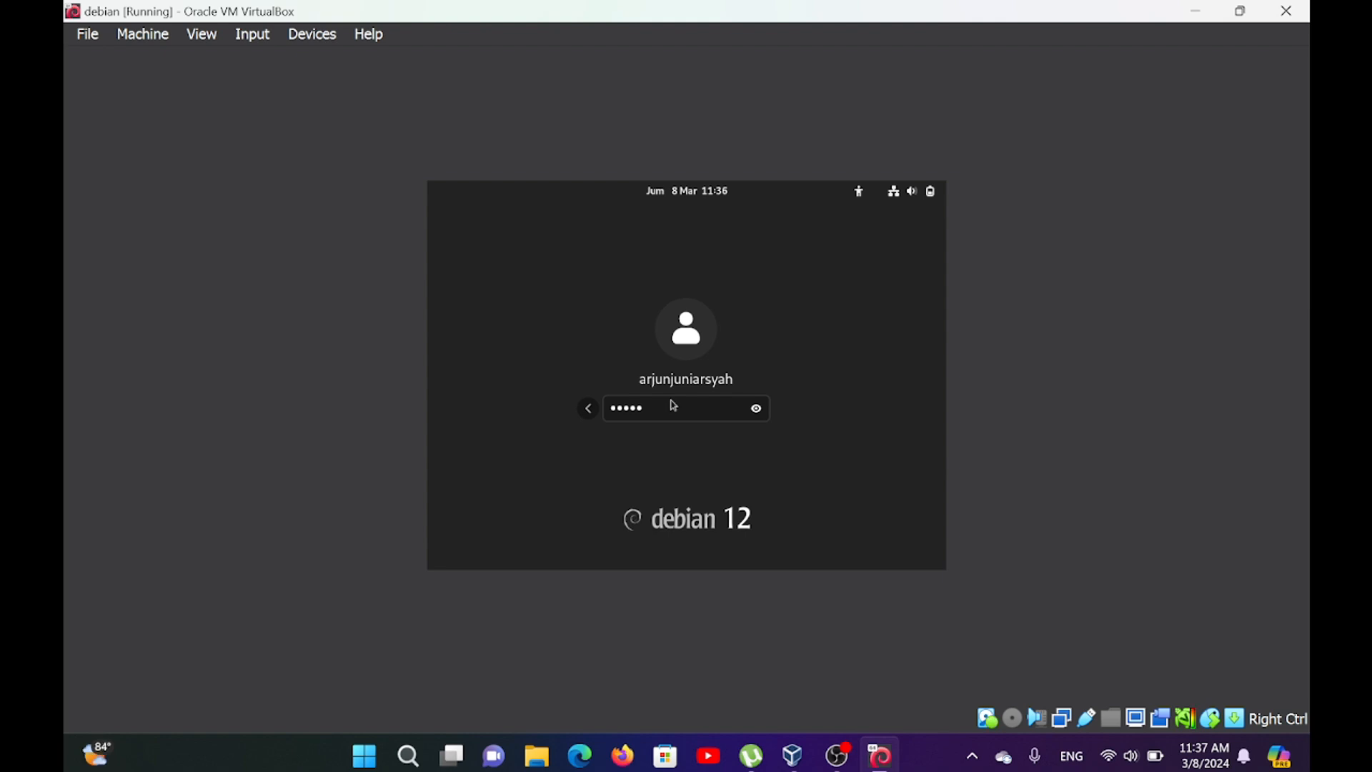
{"action": "key", "text": "Return"}
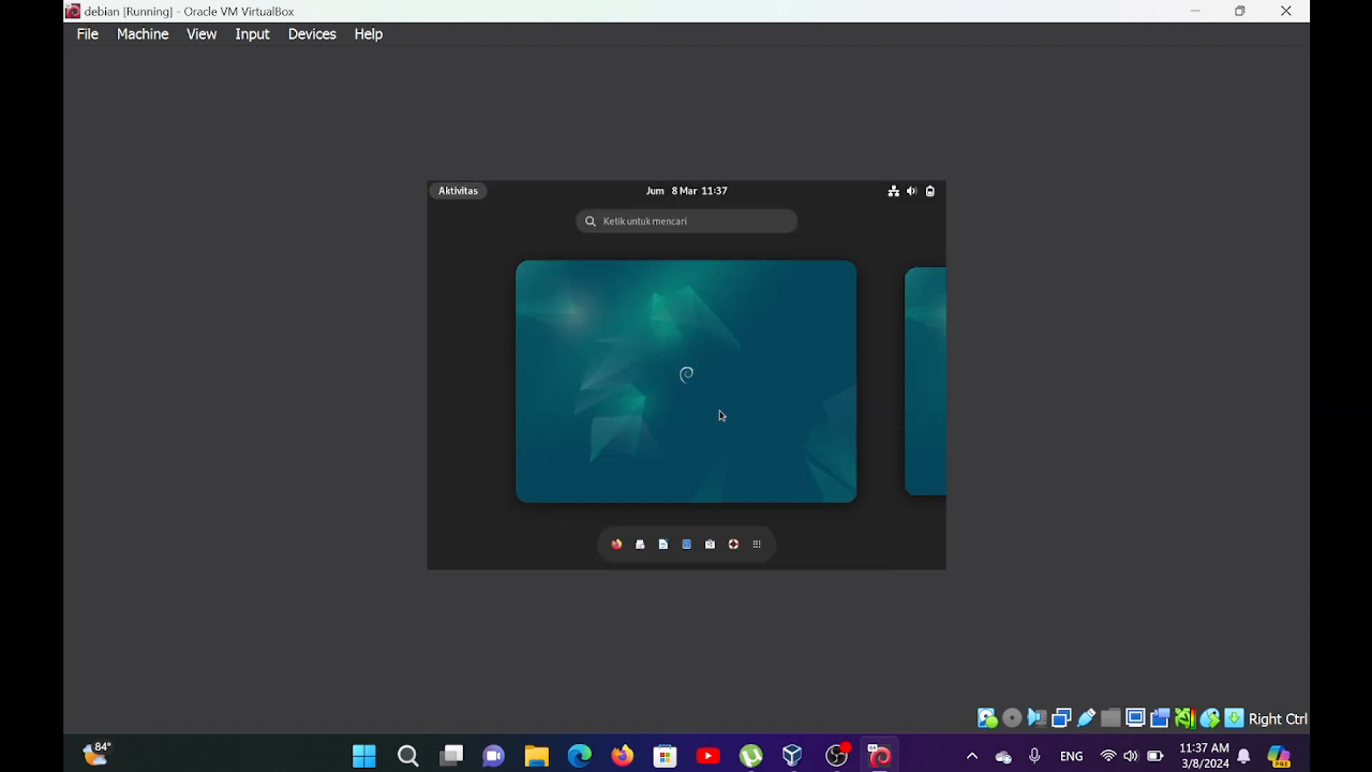
{"action": "left_click", "coordinate": [734, 349]}
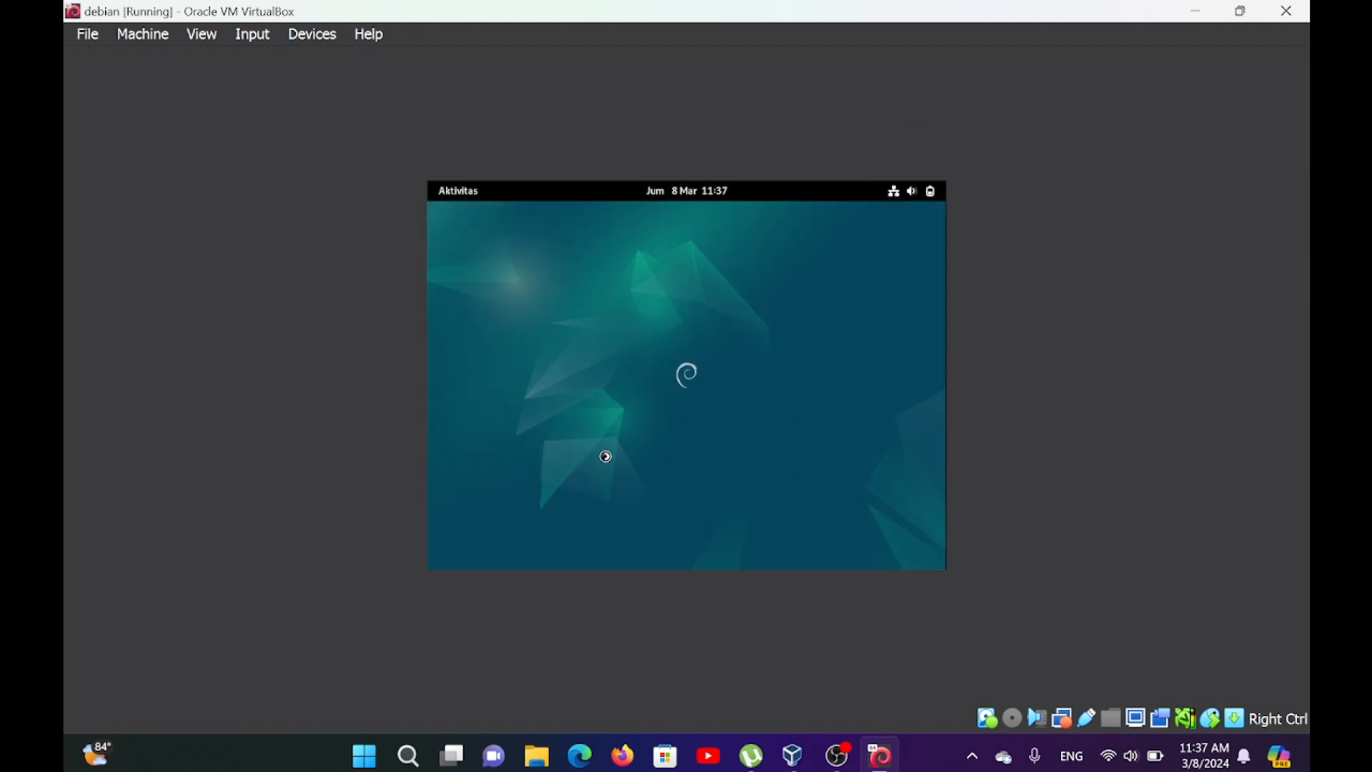
Confirm Bahasa Indonesia as the language in the initial setup and continue to the keyboard layout choice.
{"action": "right_click", "coordinate": [605, 456]}
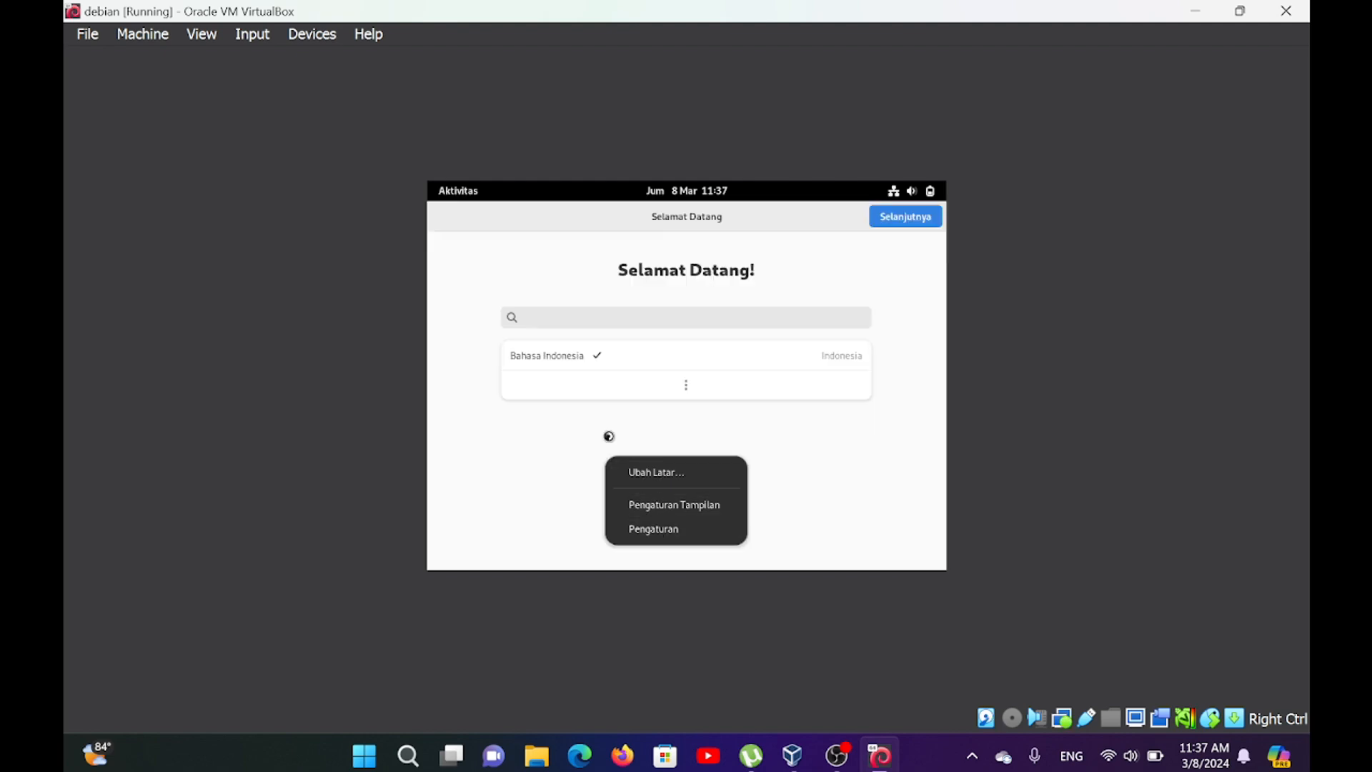
{"action": "left_click", "coordinate": [598, 358]}
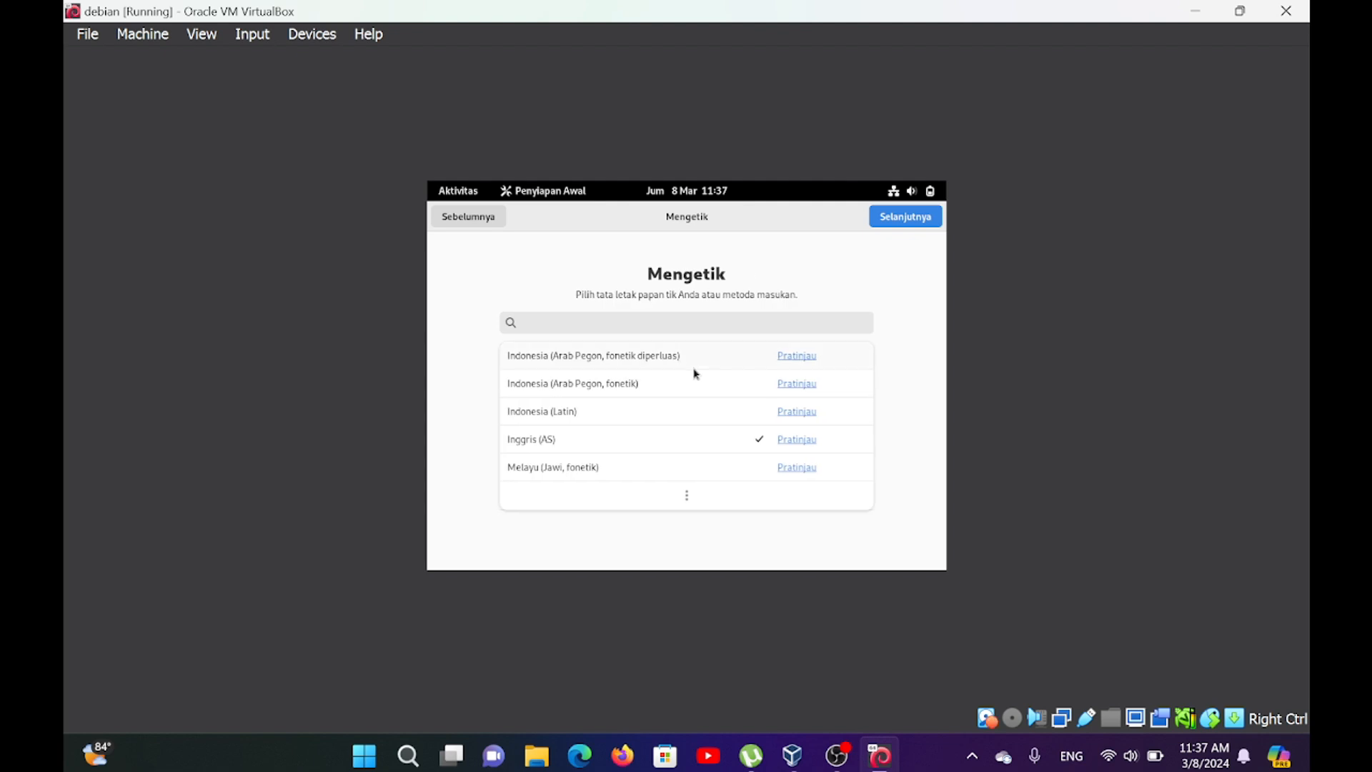
Finish the initial setup with the Inggris (AS) keyboard layout and location services enabled, skip online accounts, and start using Debian.
{"action": "left_click", "coordinate": [620, 451]}
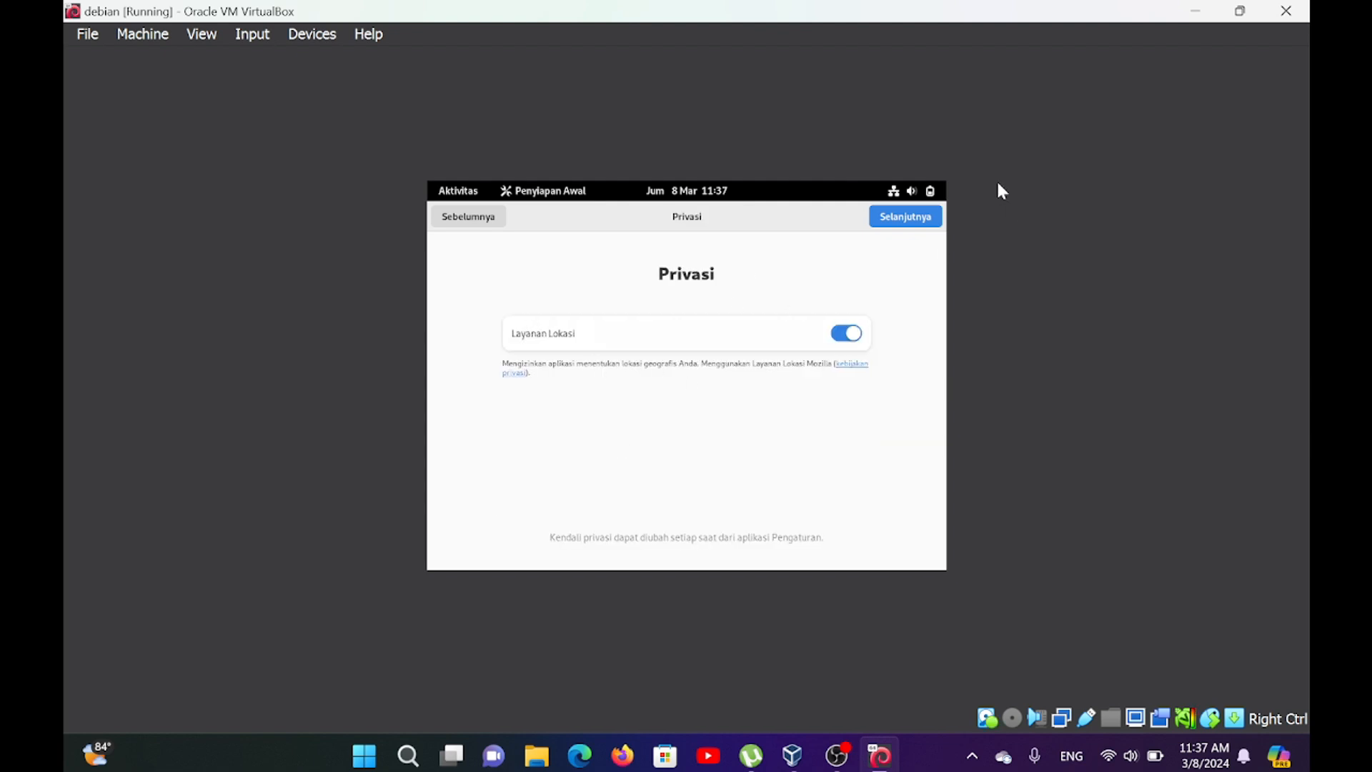
{"action": "left_click", "coordinate": [894, 223]}
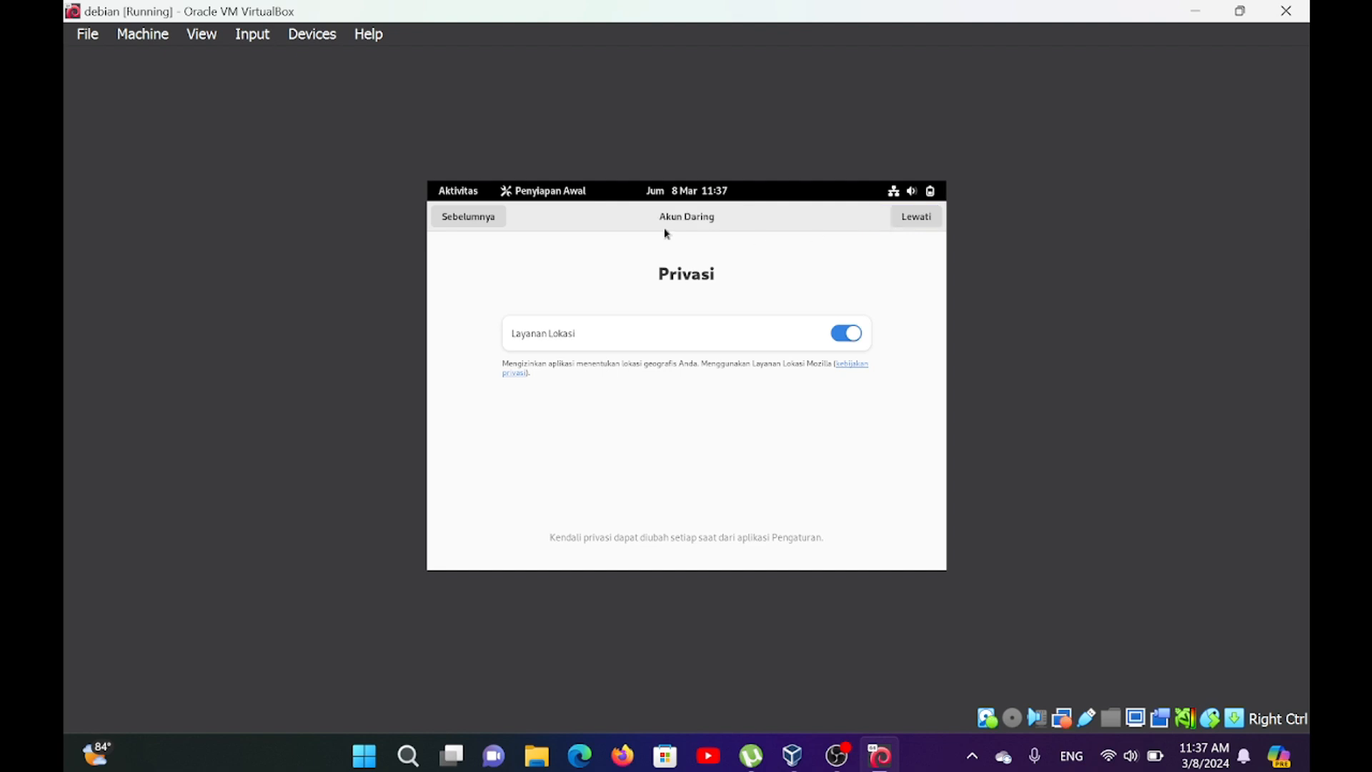
{"action": "left_click", "coordinate": [916, 218]}
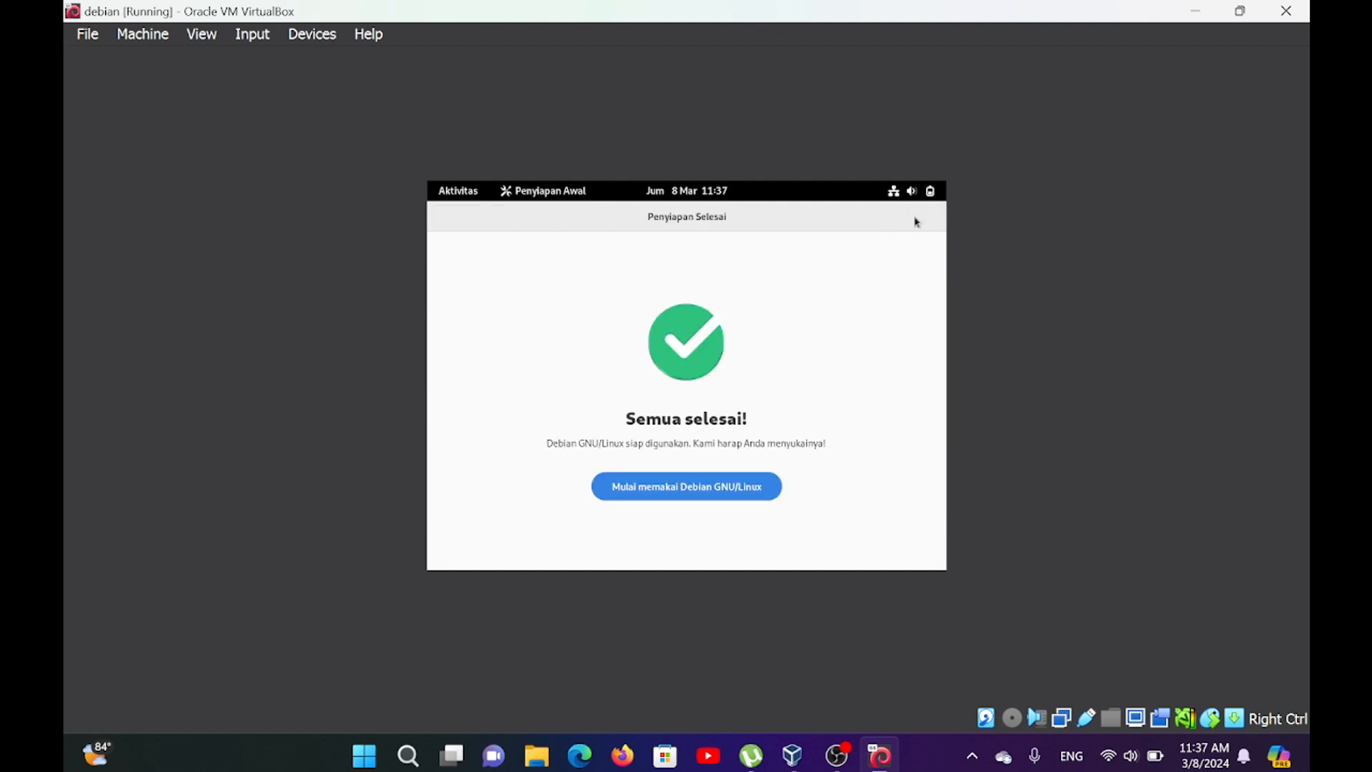
{"action": "left_click", "coordinate": [628, 486]}
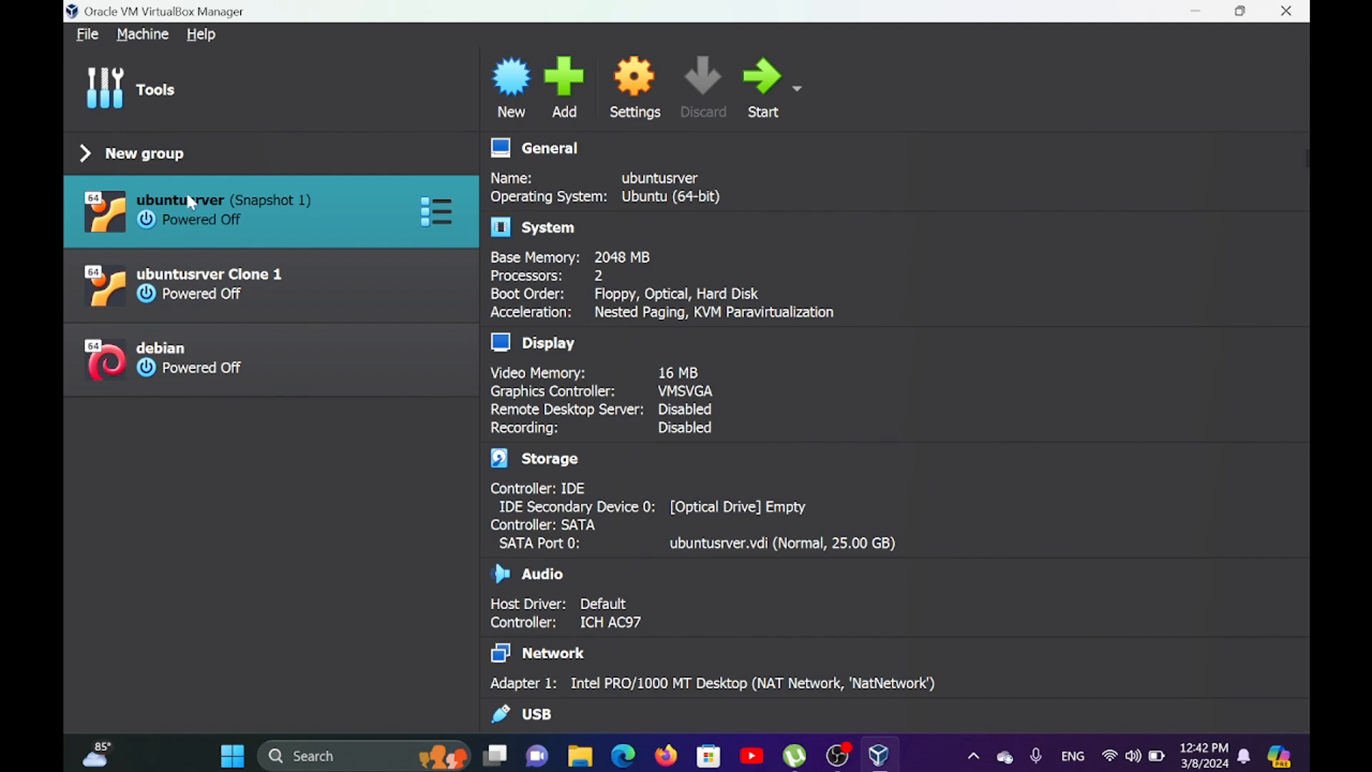
Remove the ubuntusrver virtual machine and delete all its files.
{"action": "left_click", "coordinate": [218, 286], "text": "ctrl"}
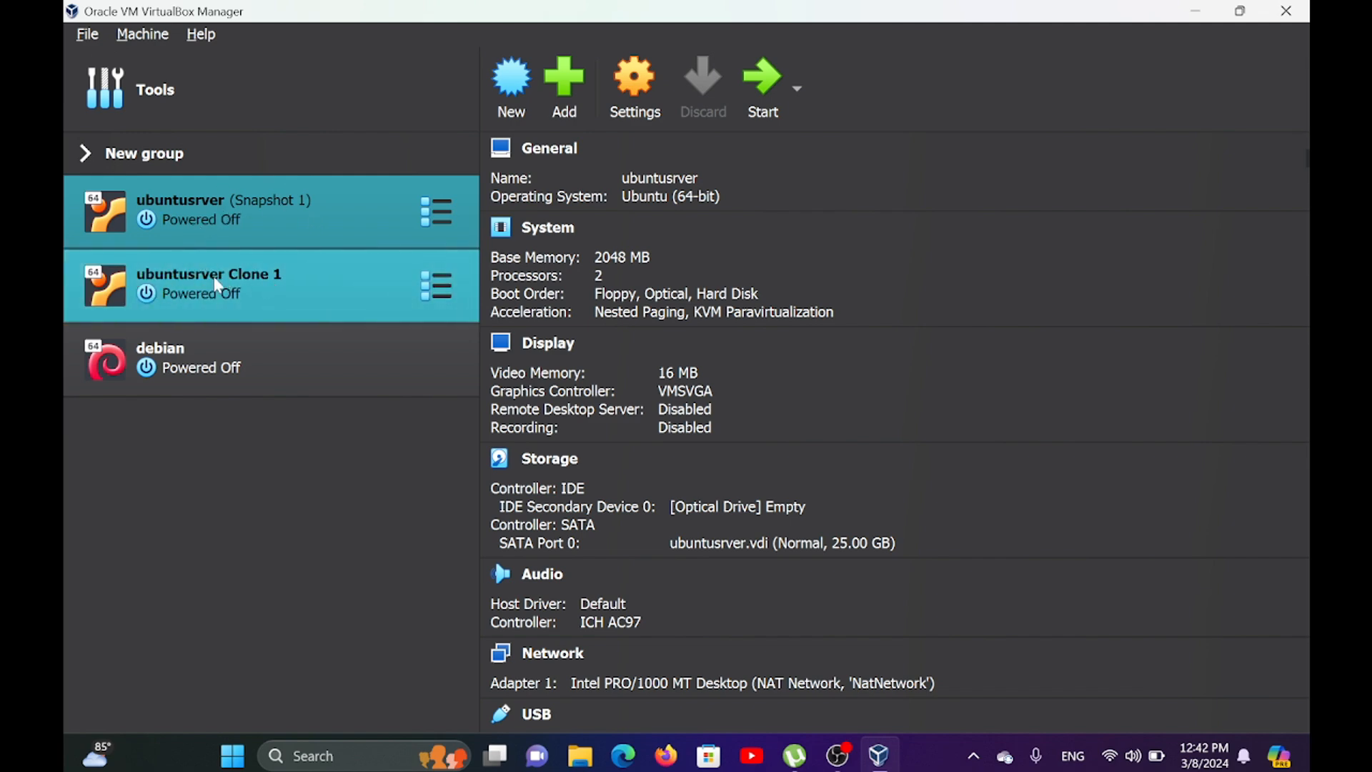
{"action": "left_click", "coordinate": [311, 229]}
{"action": "right_click", "coordinate": [206, 207]}
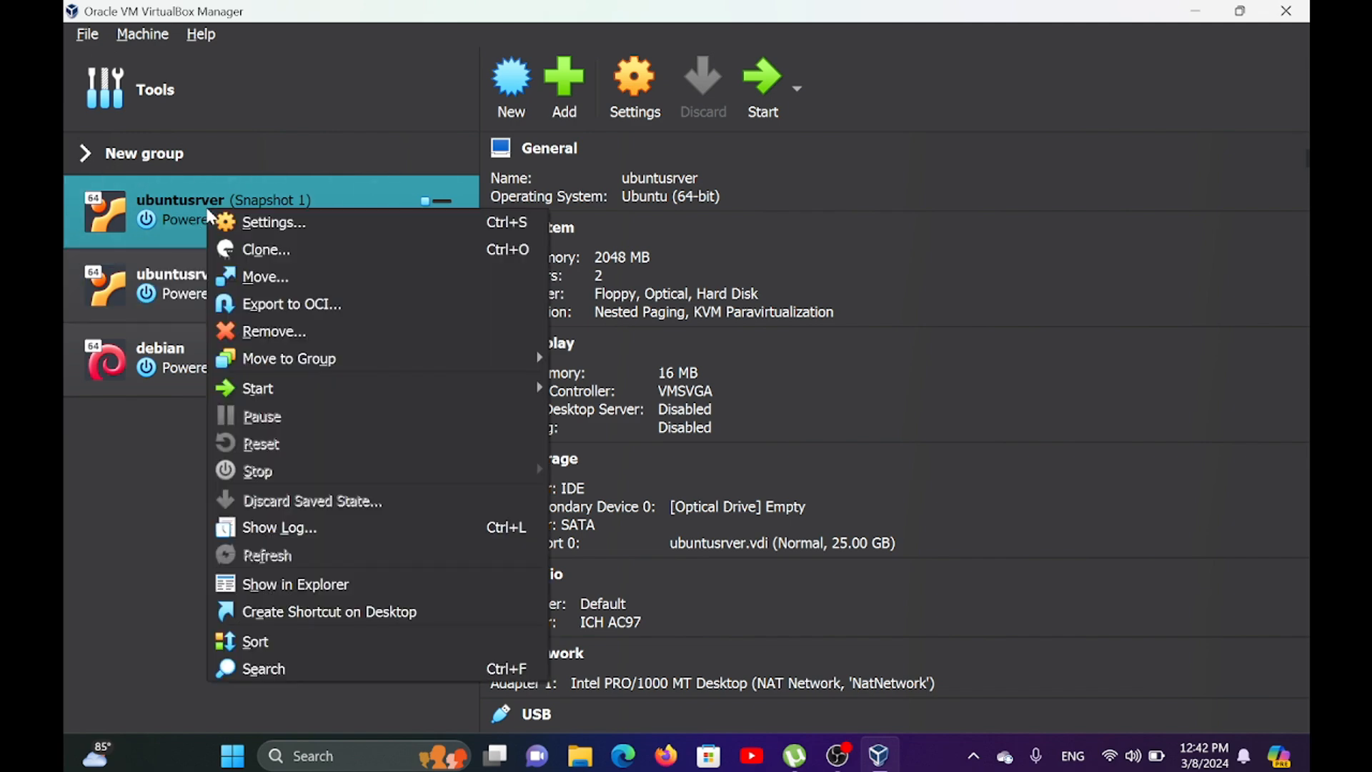
{"action": "left_click", "coordinate": [259, 329]}
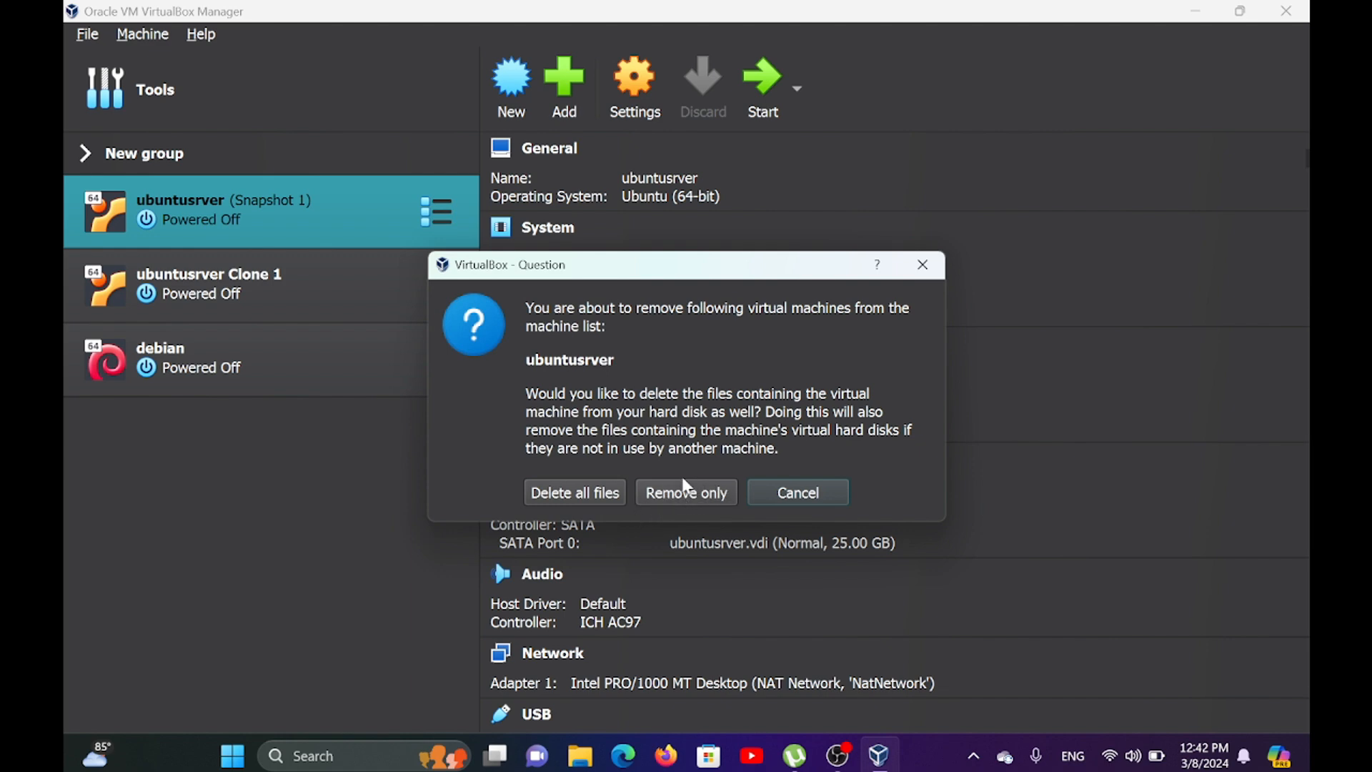
{"action": "left_click", "coordinate": [575, 493]}
Remove the ubuntusrver Clone 1 virtual machine together with all its files.
{"action": "right_click", "coordinate": [288, 201]}
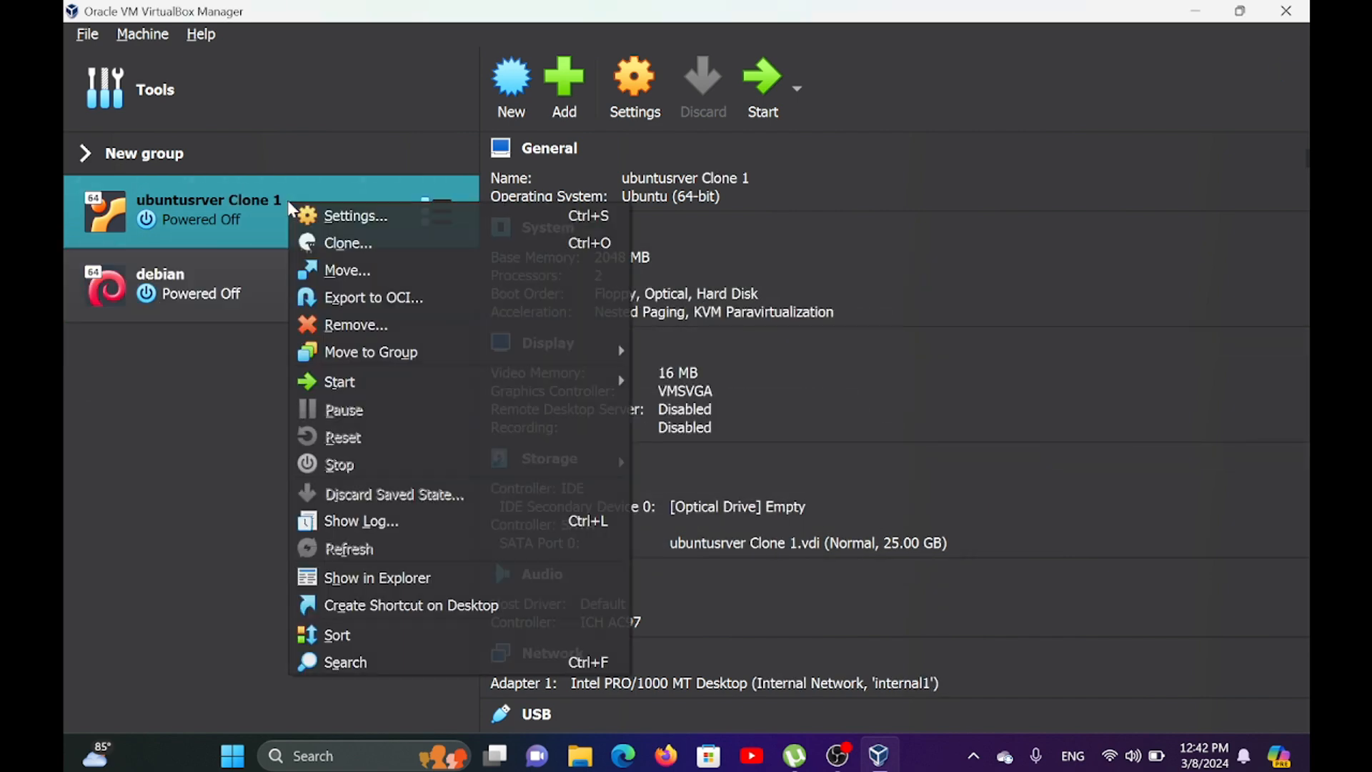
{"action": "left_click", "coordinate": [357, 325]}
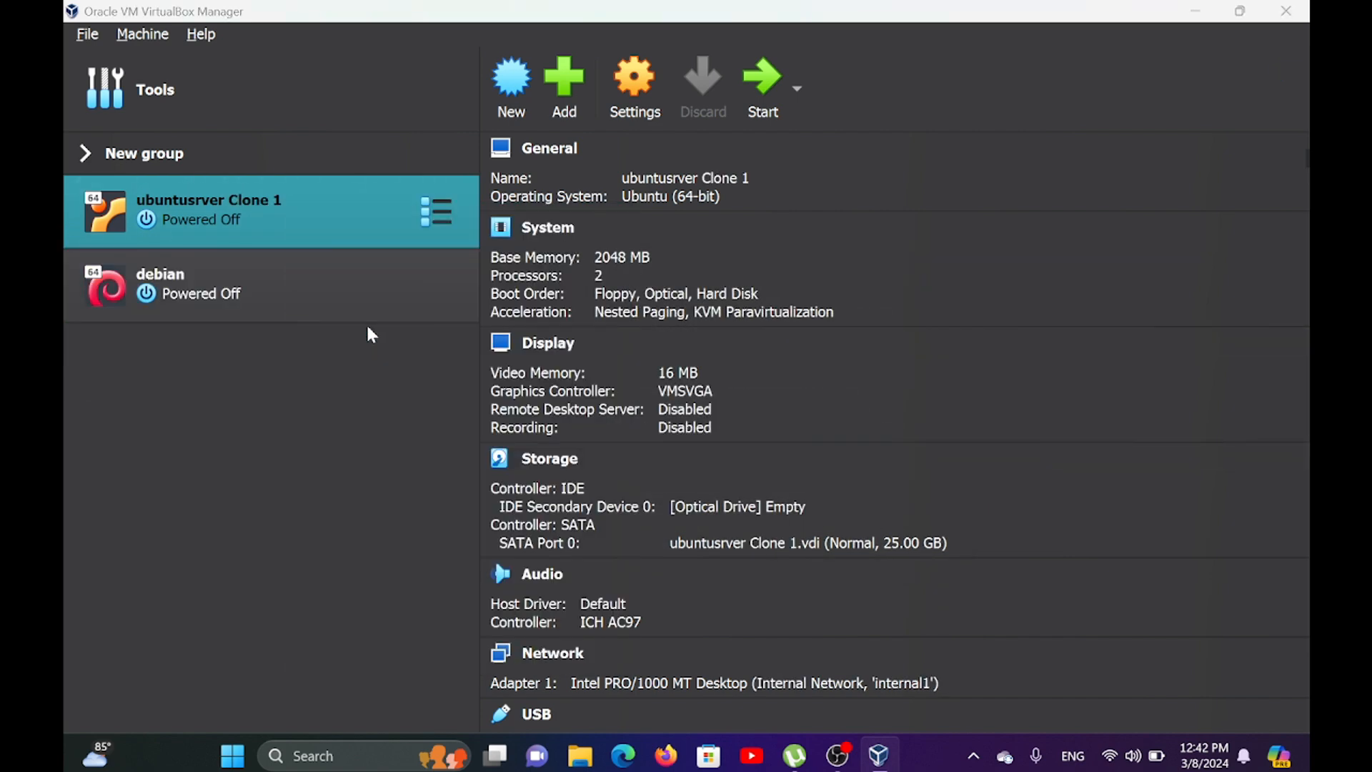
{"action": "left_click", "coordinate": [569, 494]}
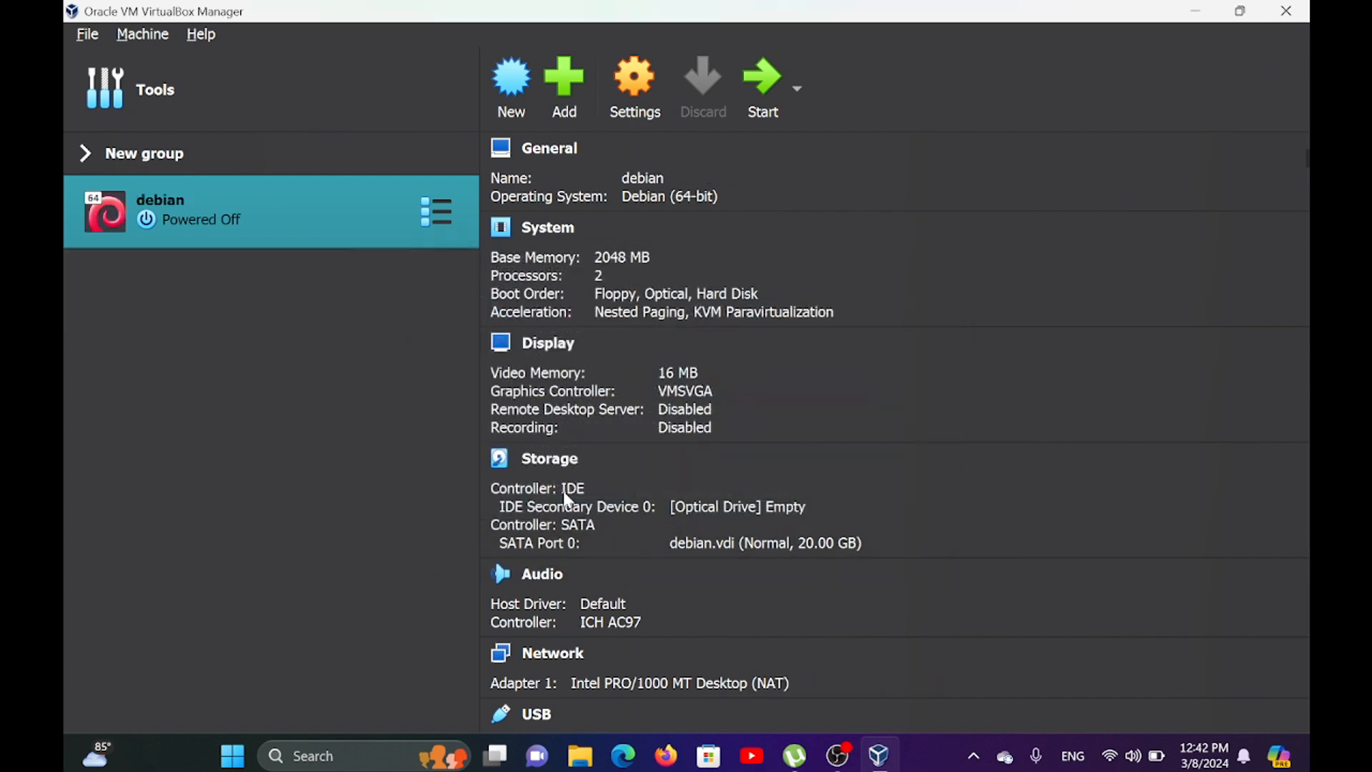
Switch to Google Chrome and search the web for "ubuntu release".
{"action": "left_click", "coordinate": [190, 149]}
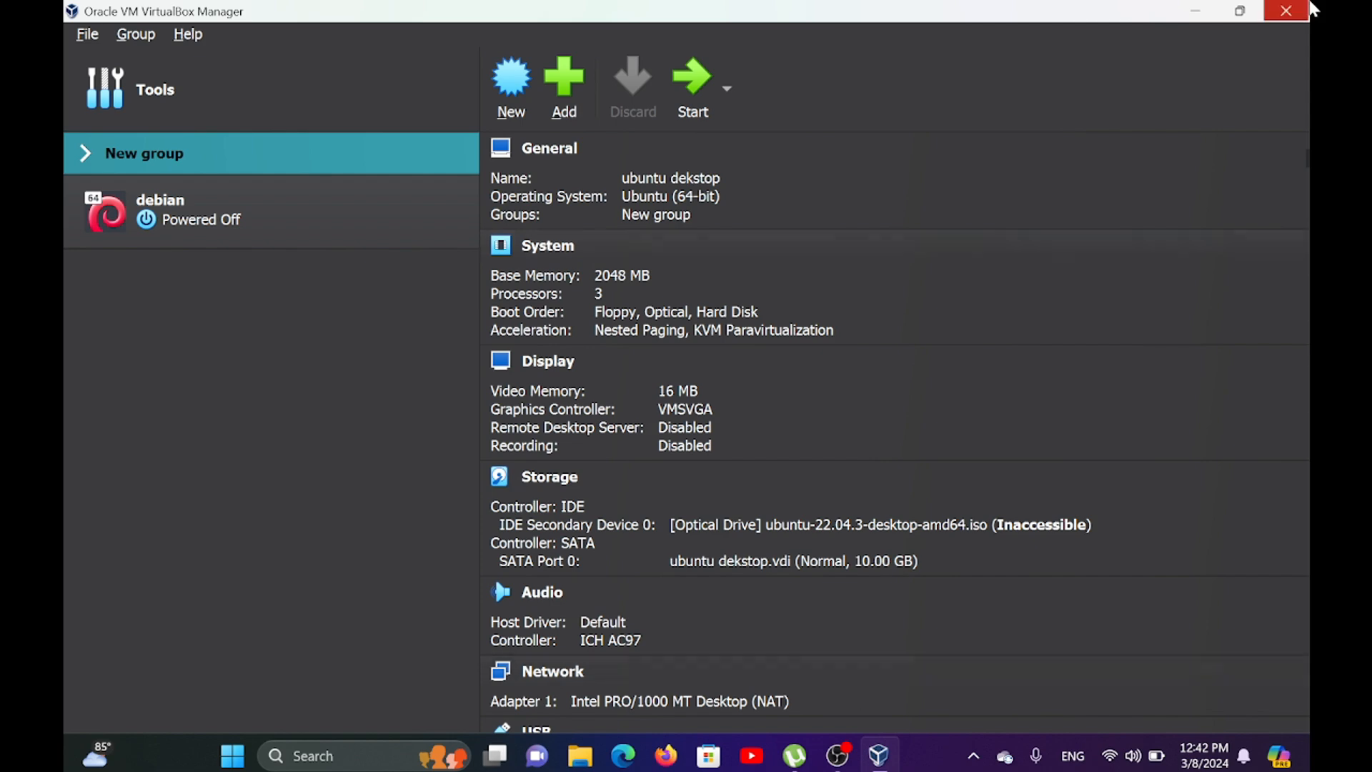
{"action": "left_click", "coordinate": [1196, 16]}
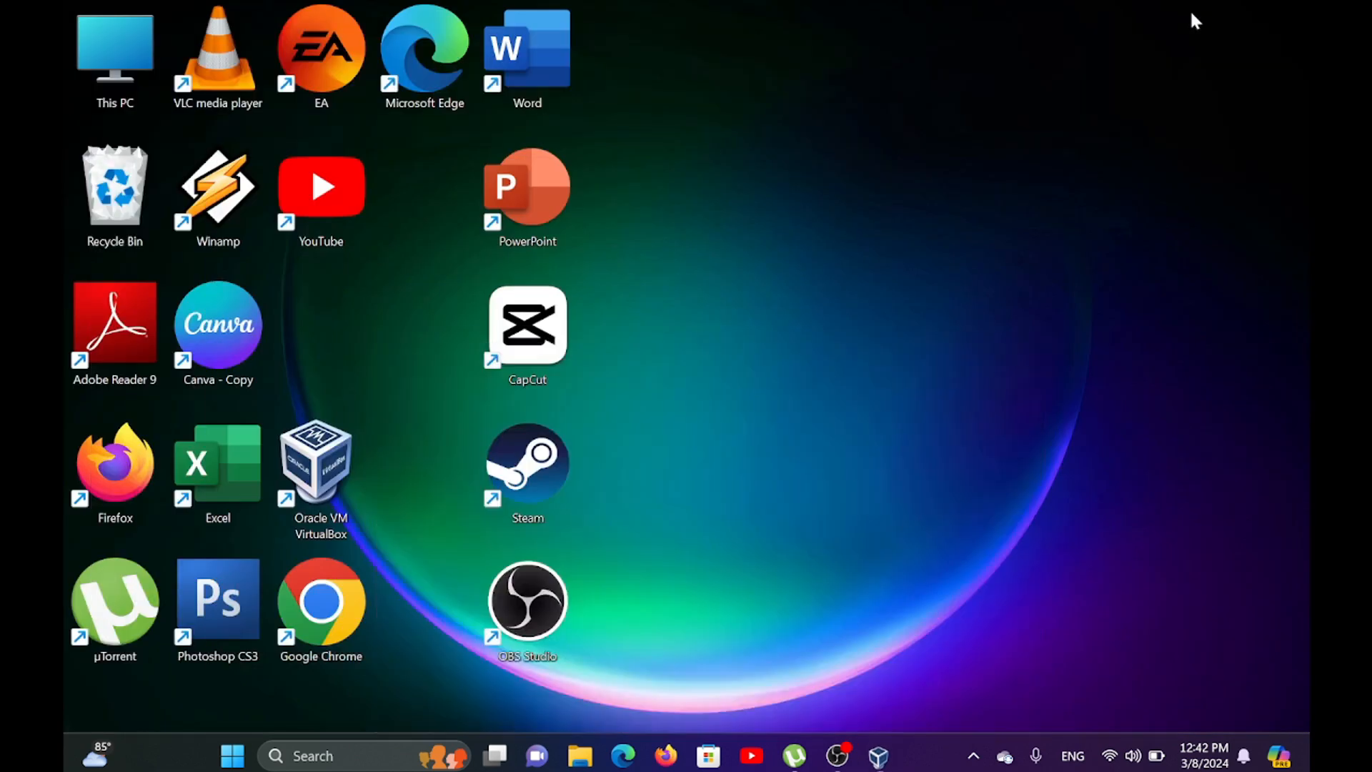
{"action": "double_click", "coordinate": [315, 606]}
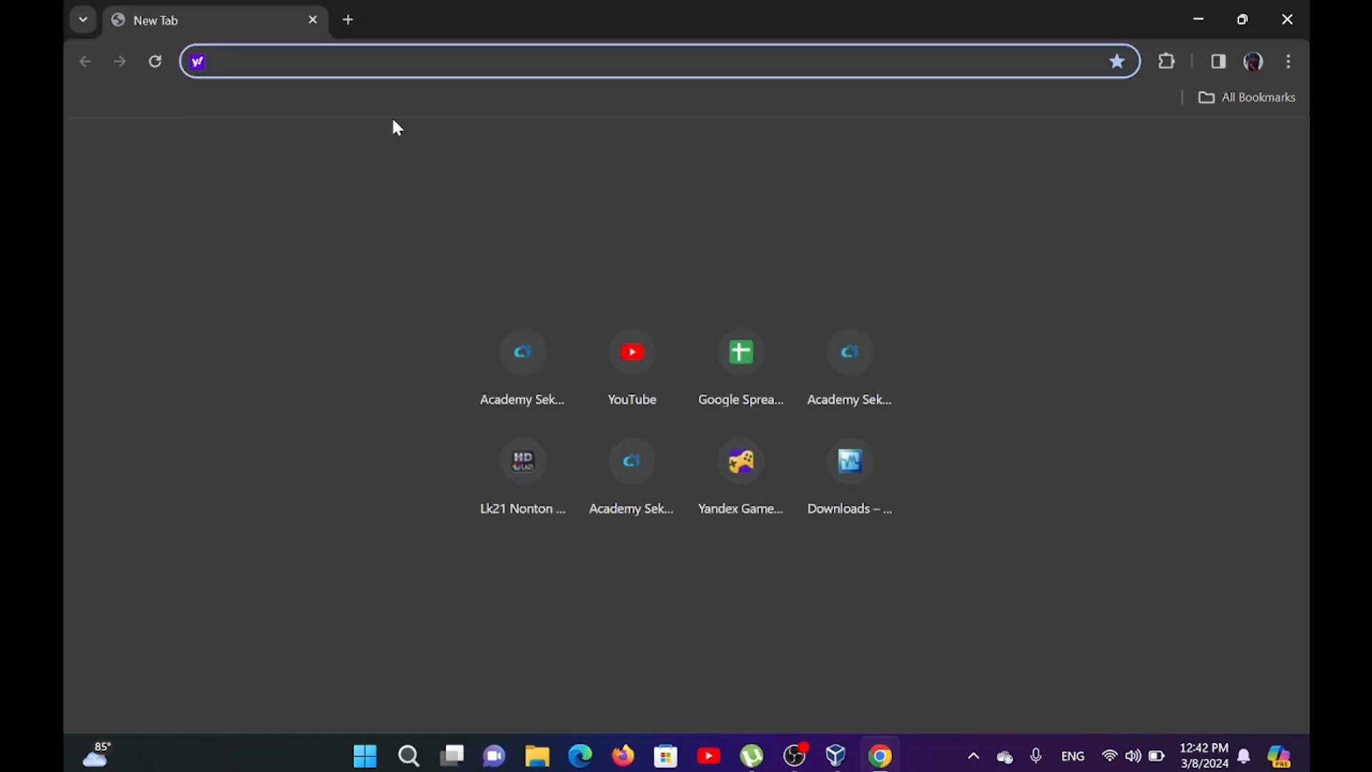
{"action": "type", "text": "ubun"}
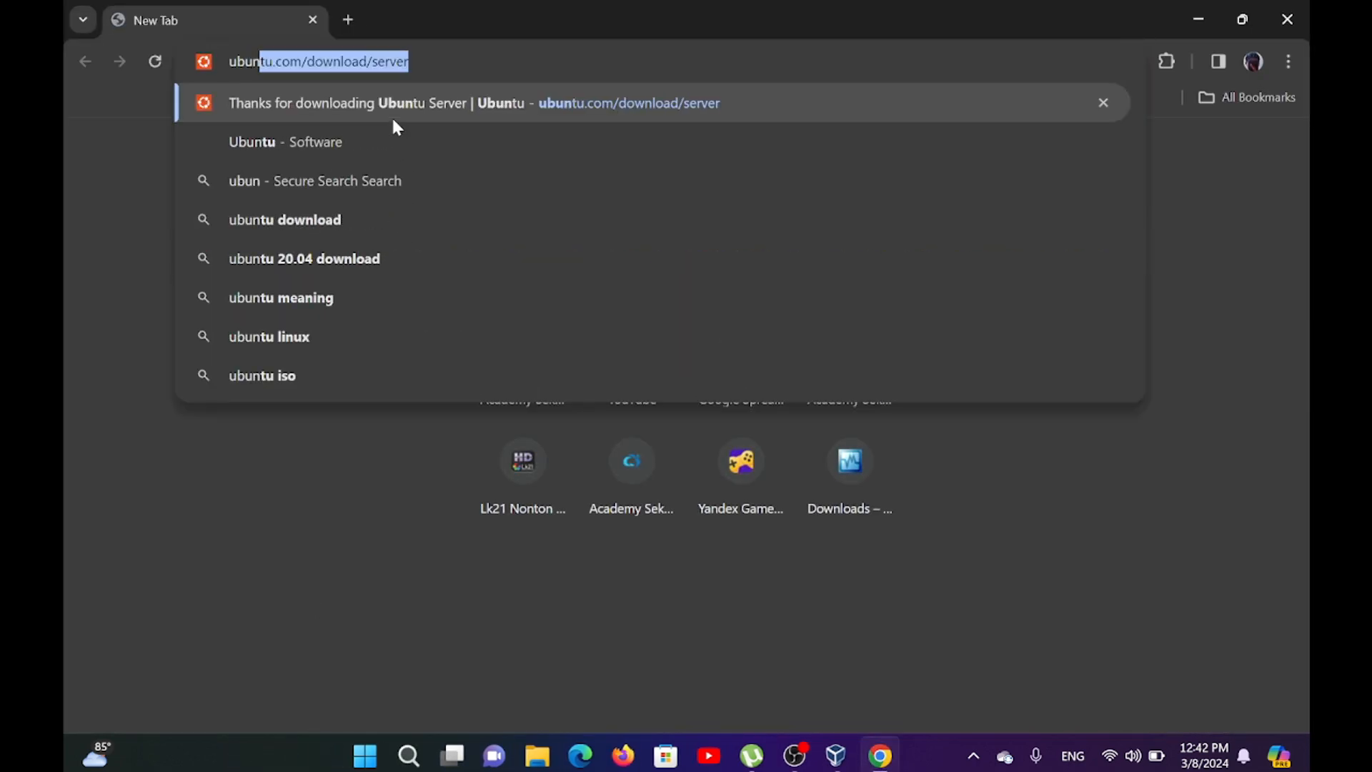
{"action": "type", "text": "tu"}
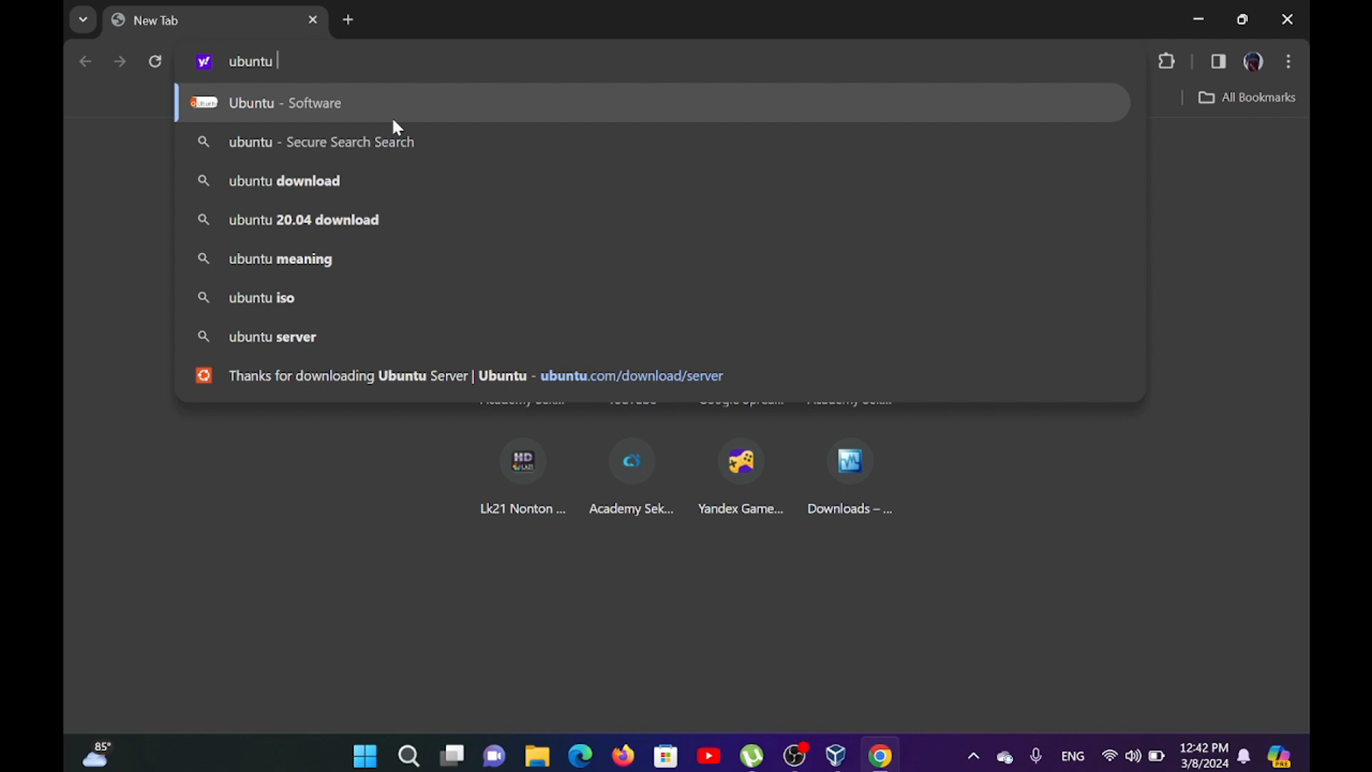
{"action": "type", "text": " re"}
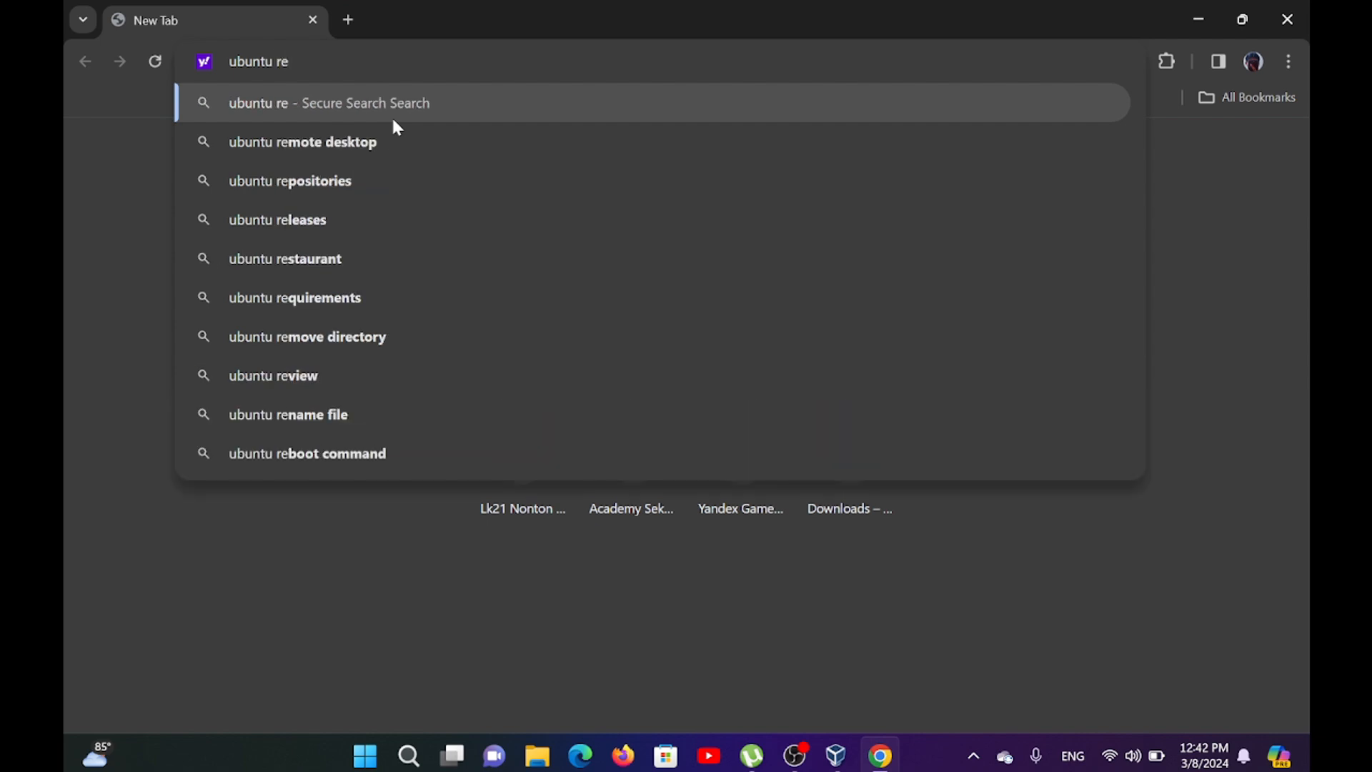
{"action": "type", "text": "le"}
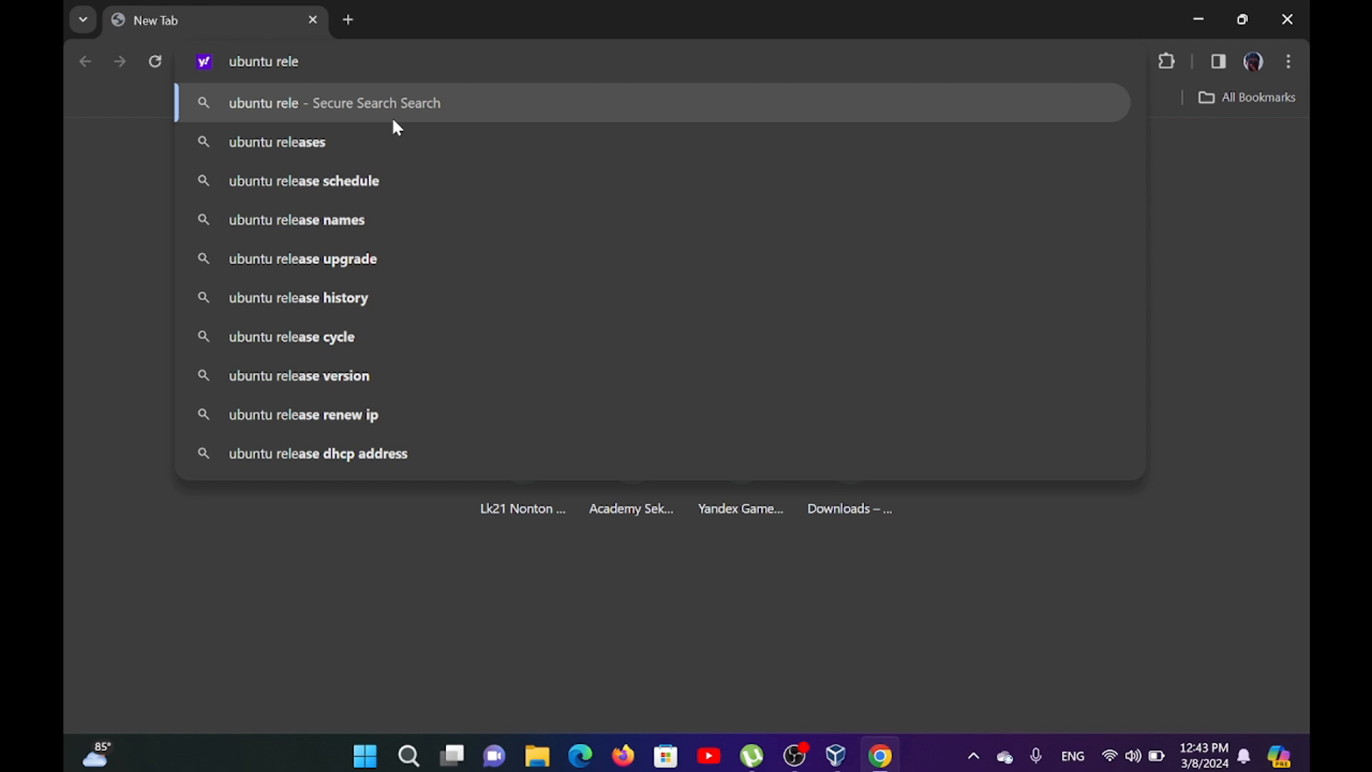
{"action": "type", "text": "as"}
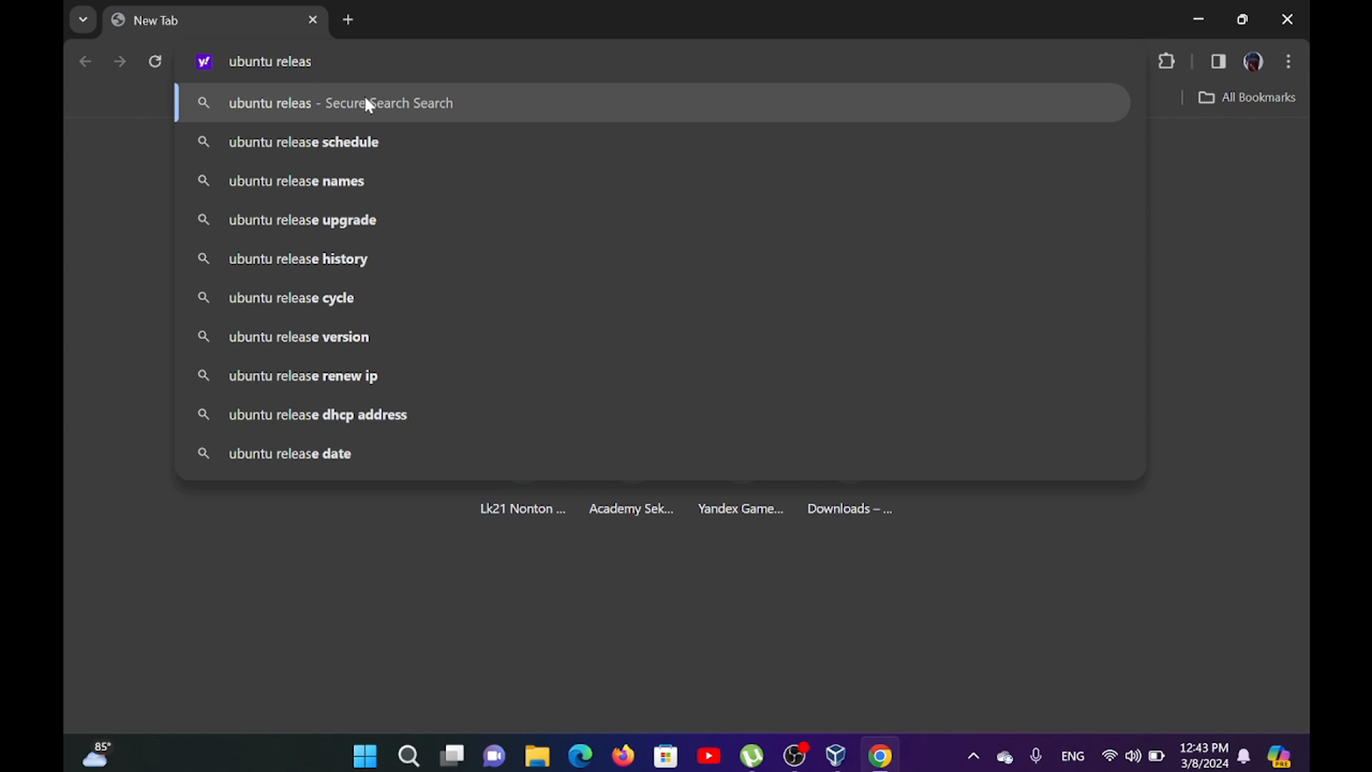
{"action": "type", "text": "e"}
{"action": "key", "text": "Return"}
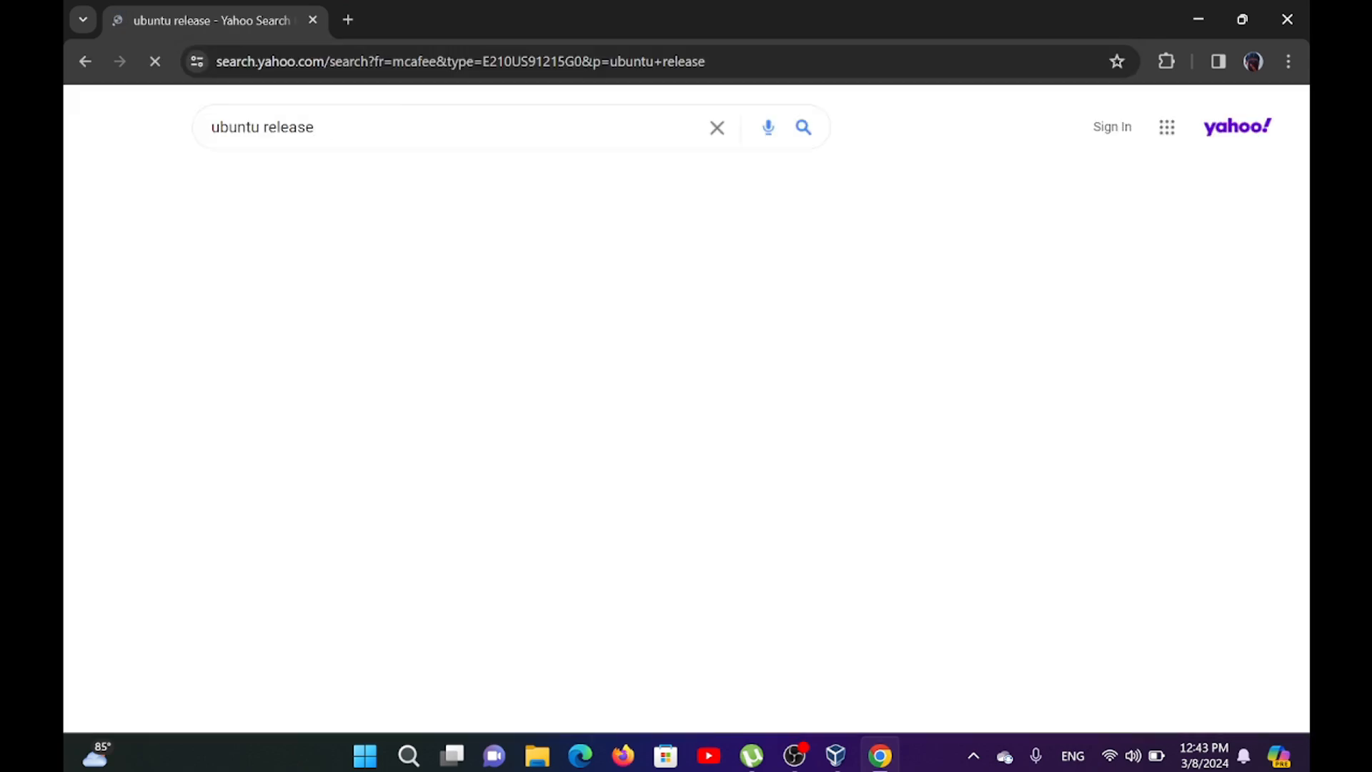
Open the Ubuntu Releases site from the search results and go to the Ubuntu 22.04.4 LTS (Jammy Jellyfish) page.
{"action": "scroll", "coordinate": [479, 429], "scroll_direction": "down", "scroll_amount": 2}
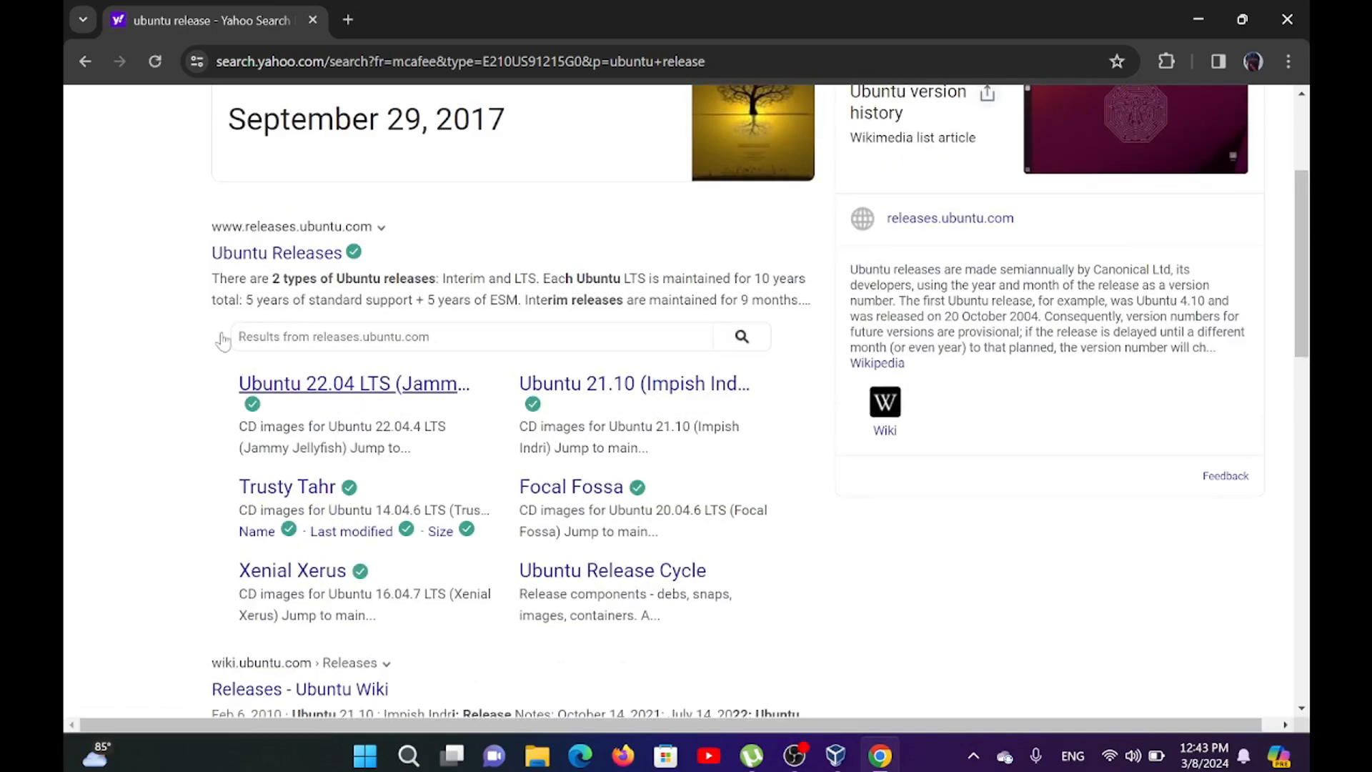
{"action": "scroll", "coordinate": [356, 484], "scroll_direction": "up", "scroll_amount": 3}
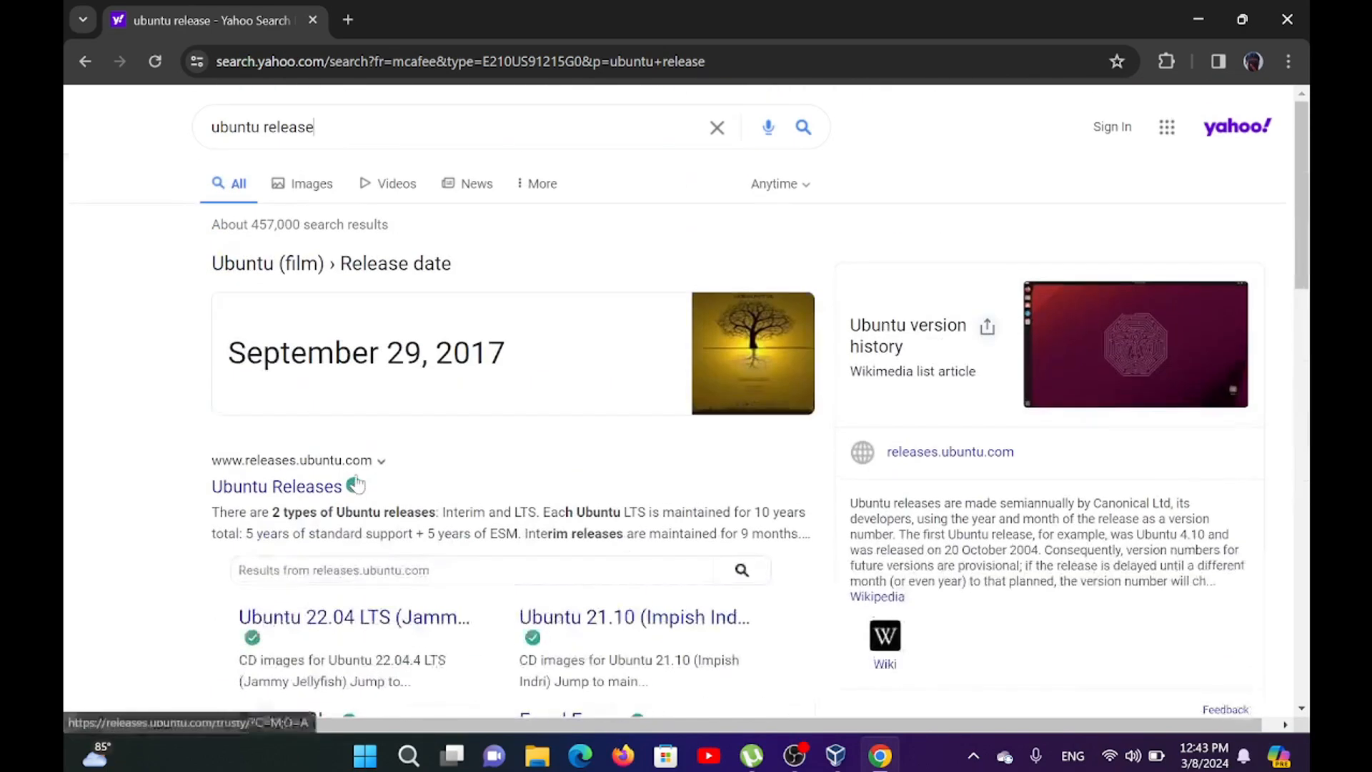
{"action": "left_click", "coordinate": [248, 490]}
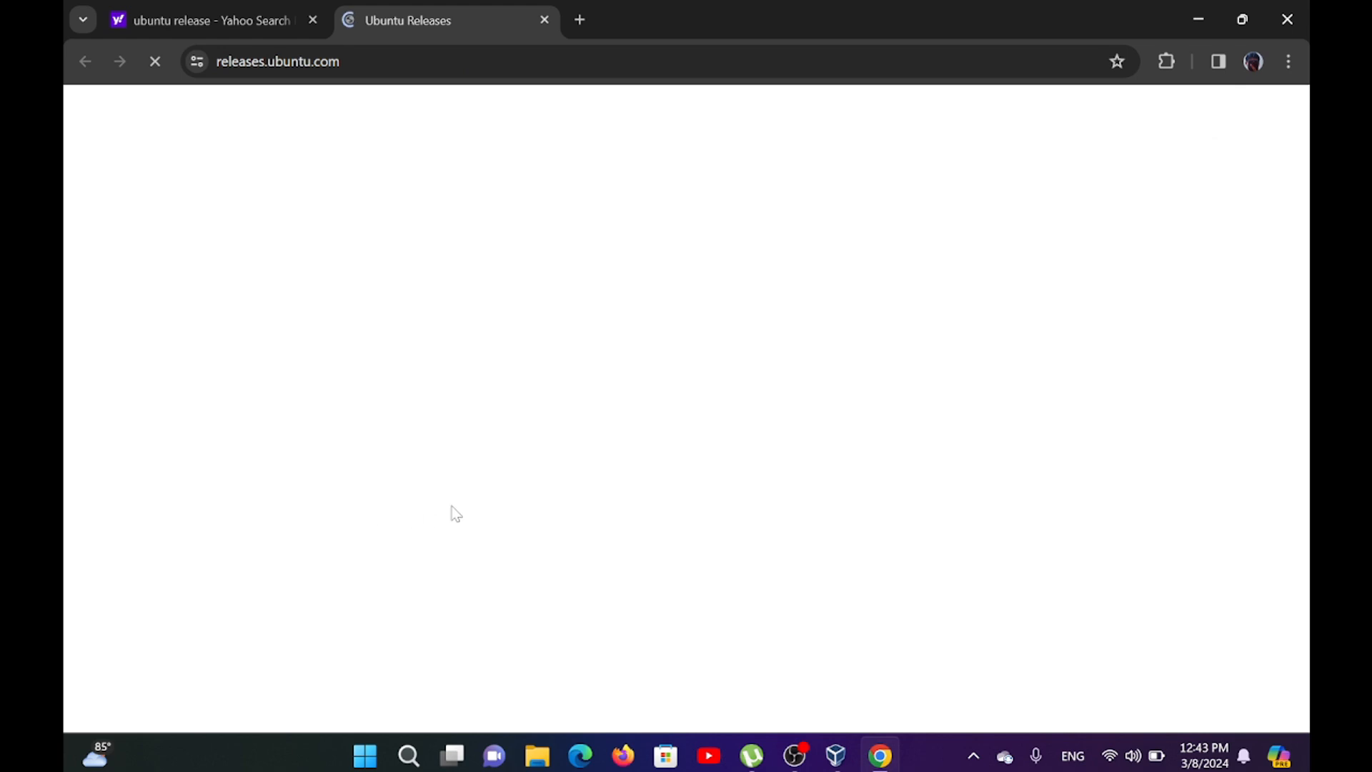
{"action": "scroll", "coordinate": [451, 505], "scroll_direction": "down", "scroll_amount": 1}
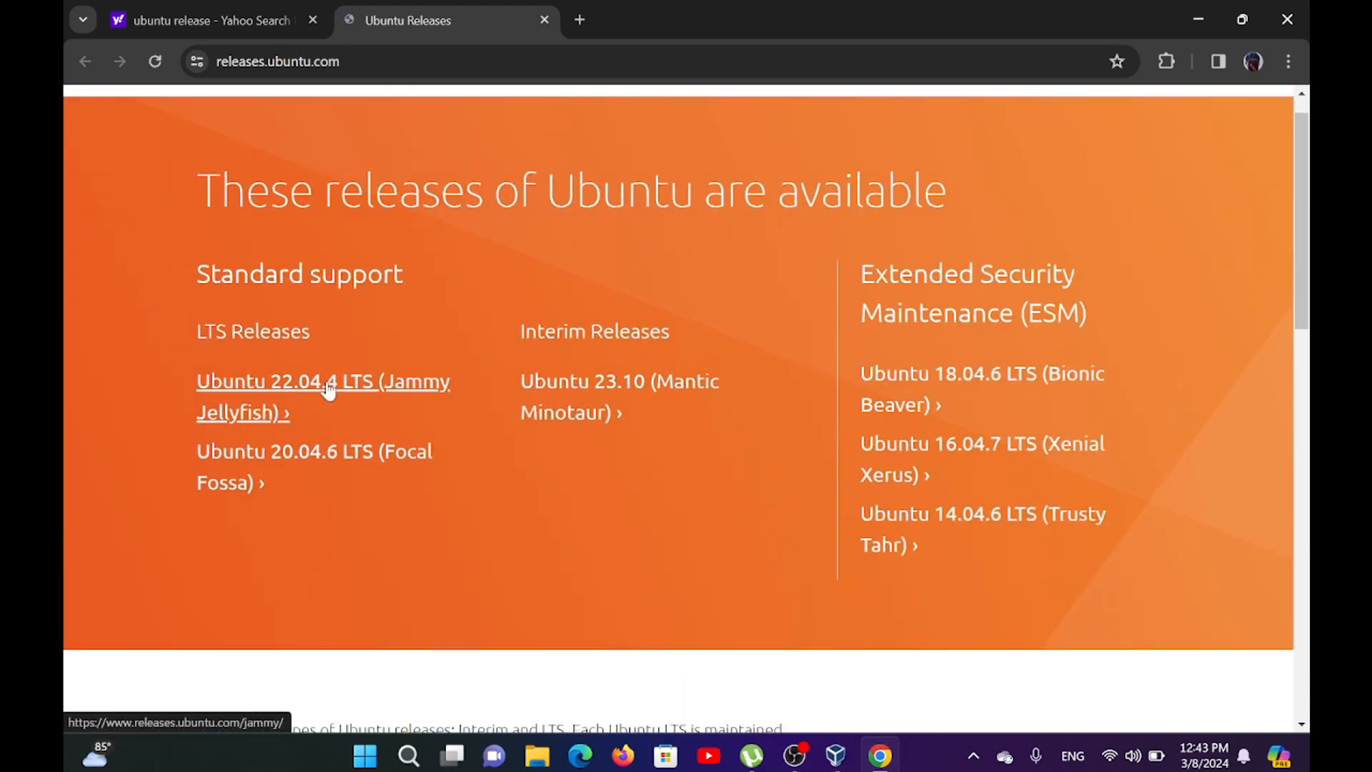
{"action": "left_click", "coordinate": [277, 391]}
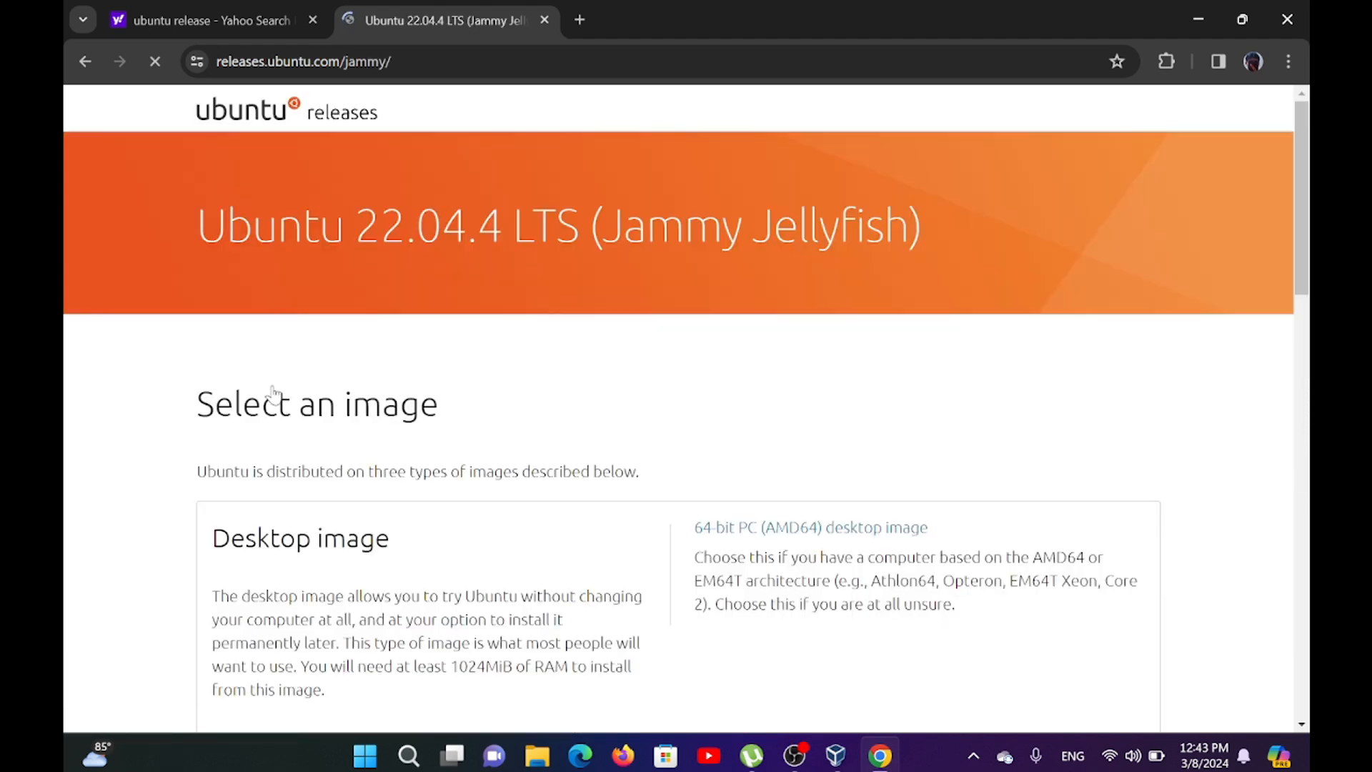
Start downloading the 64-bit PC (AMD64) server install image and show the recent downloads.
{"action": "scroll", "coordinate": [274, 392], "scroll_direction": "down", "scroll_amount": 5}
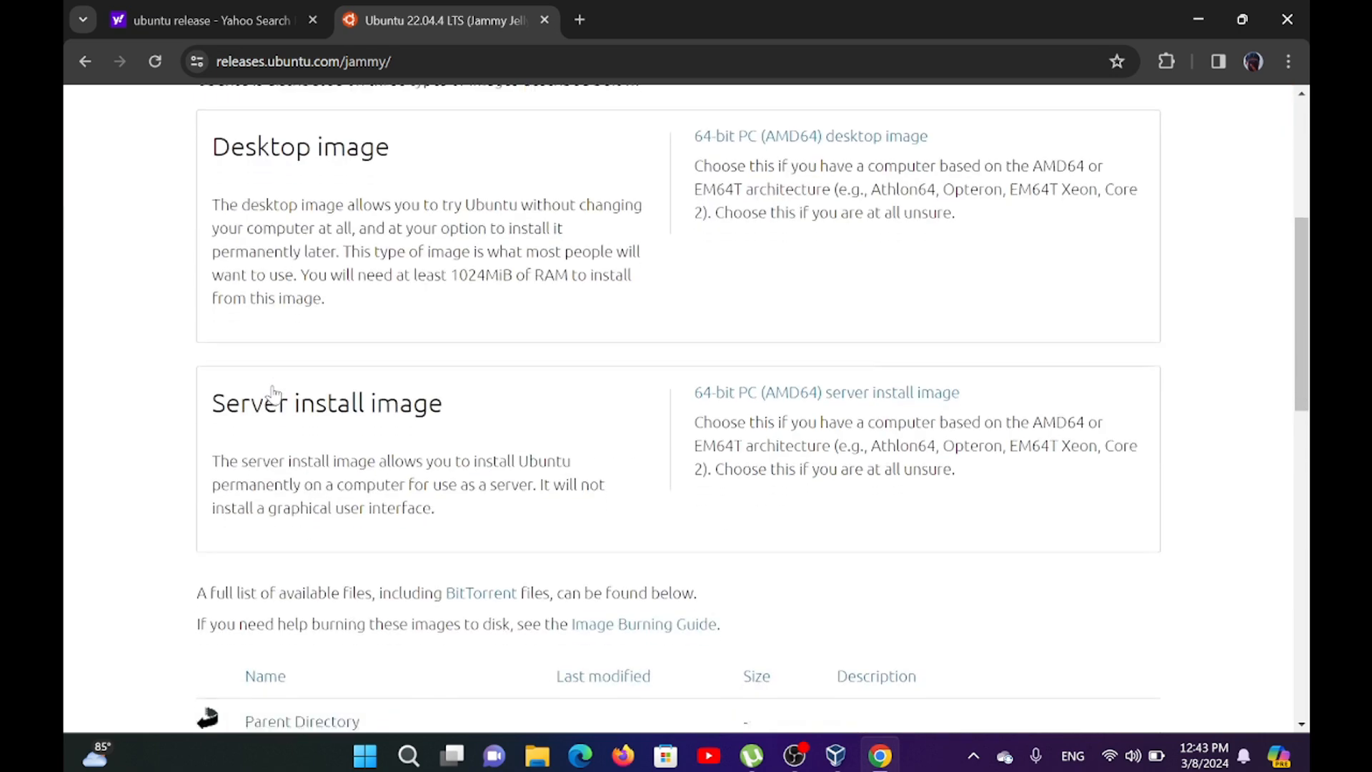
{"action": "scroll", "coordinate": [276, 398], "scroll_direction": "up", "scroll_amount": 1}
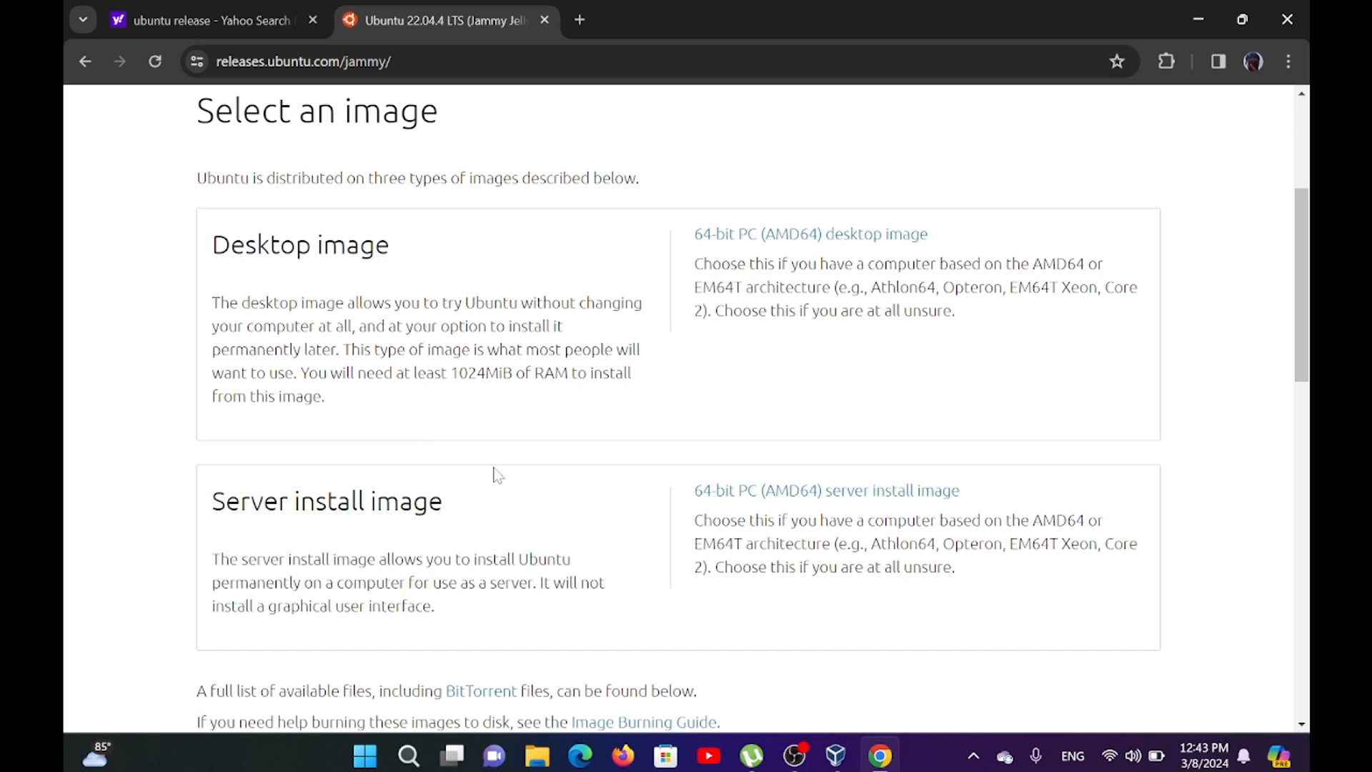
{"action": "left_click", "coordinate": [756, 498]}
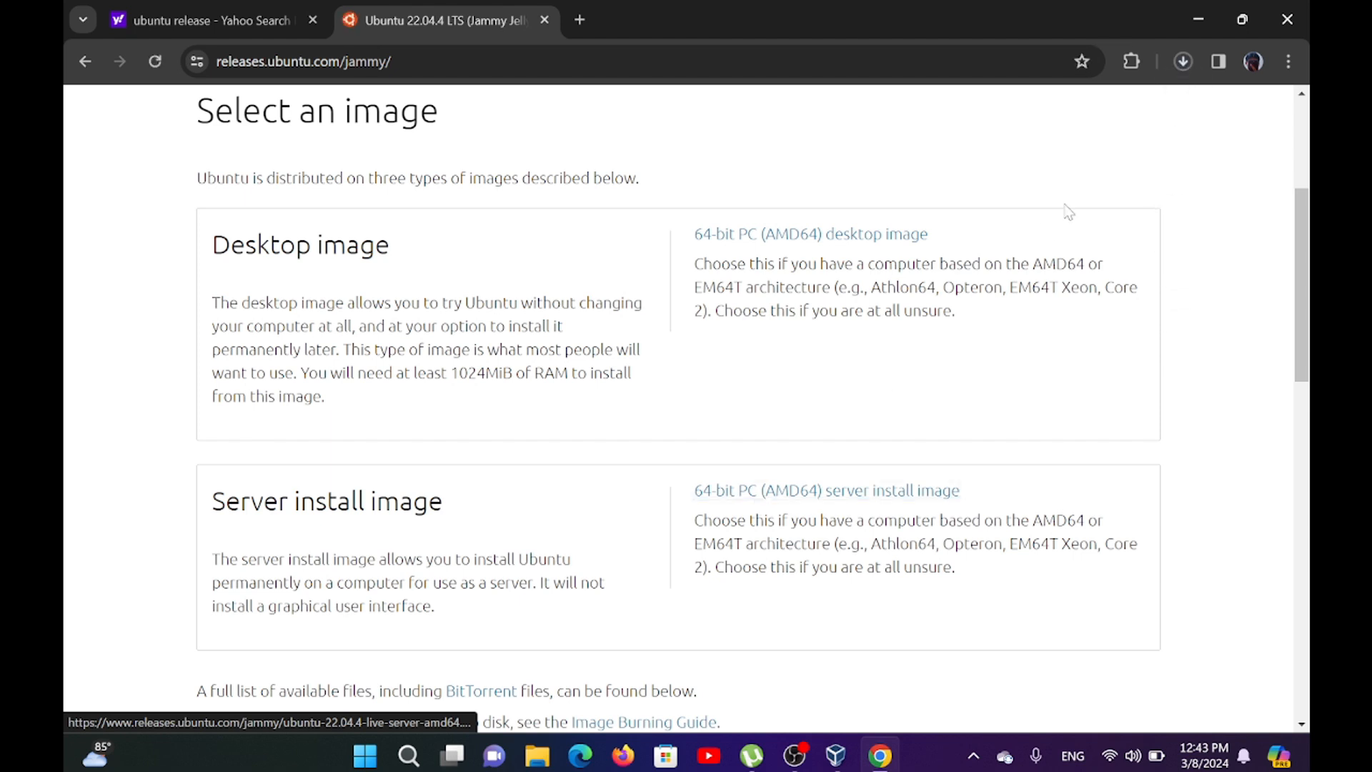
{"action": "left_click", "coordinate": [1183, 61]}
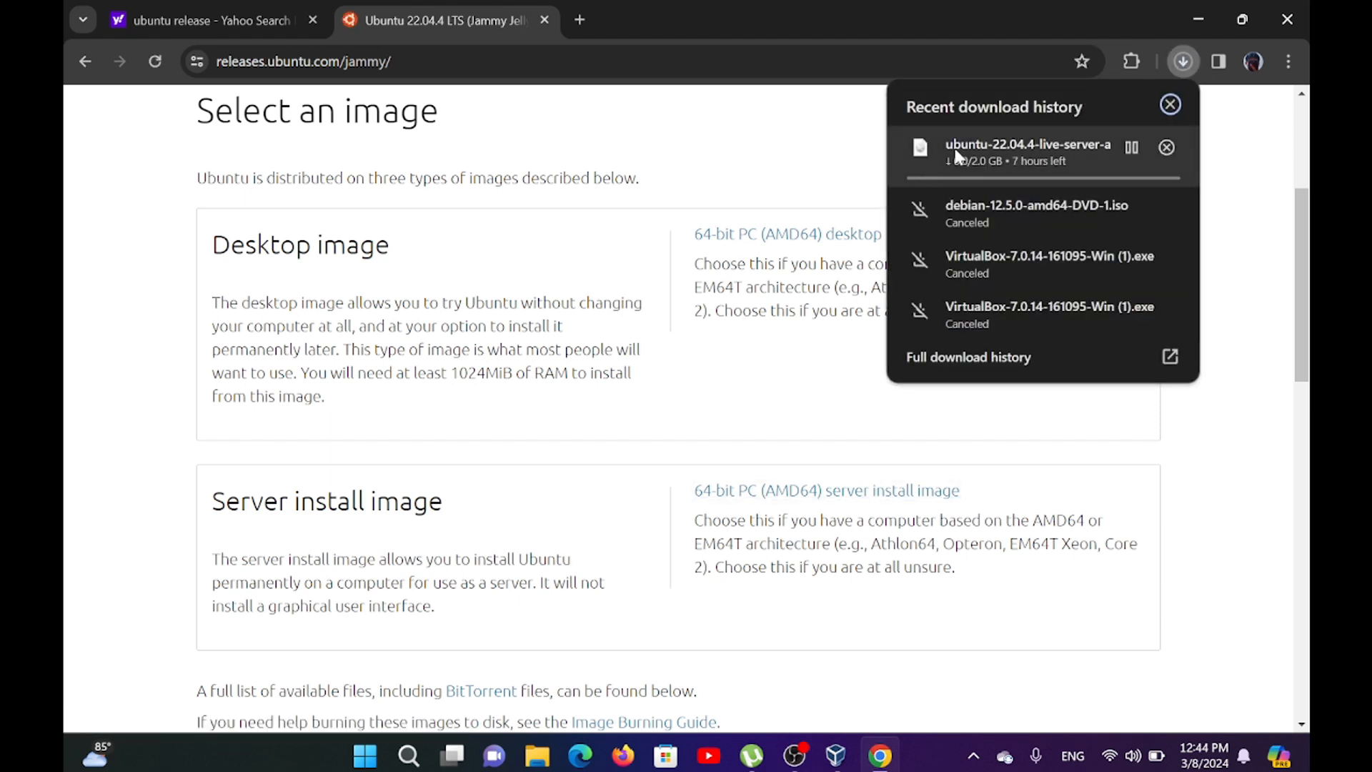
Cancel the ubuntu-22.04.4-live-server-amd64.iso download, close the download history and minimize the browser.
{"action": "left_click", "coordinate": [1172, 148]}
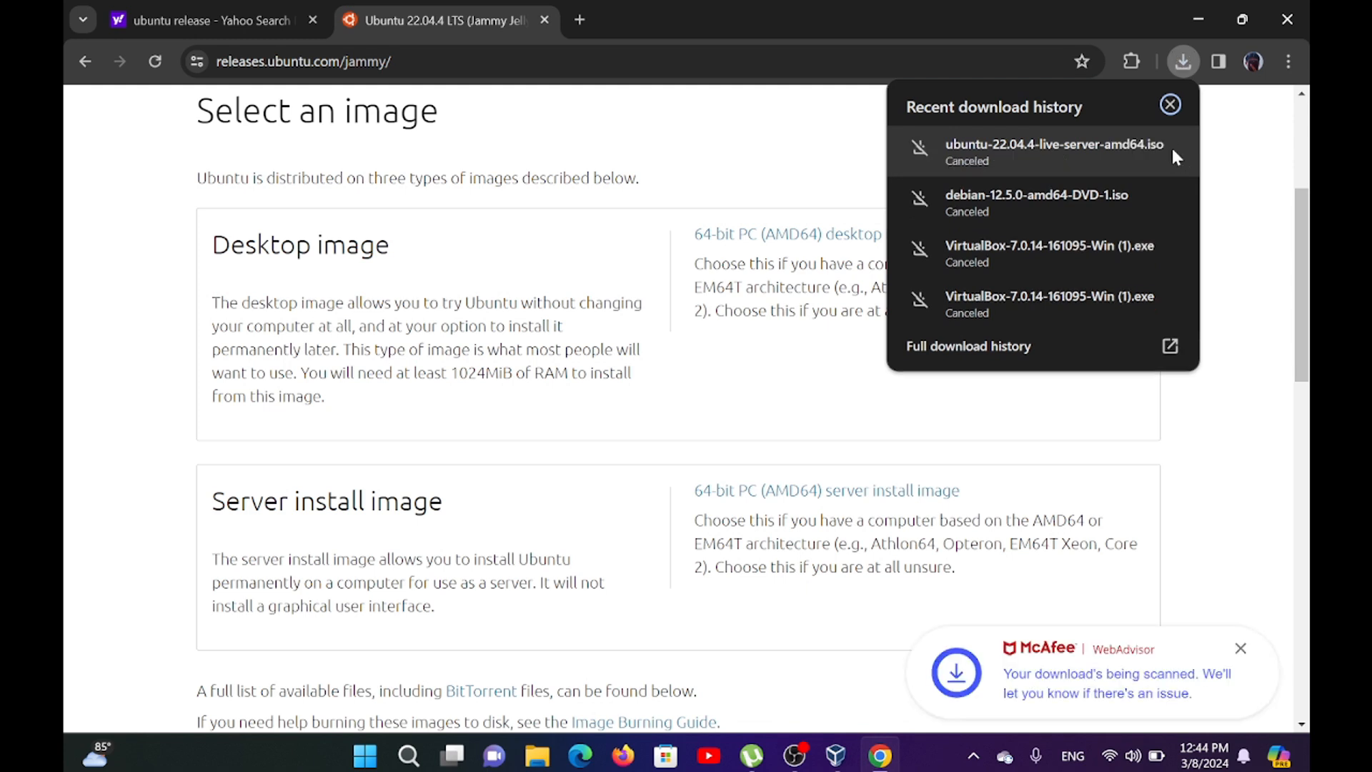
{"action": "left_click", "coordinate": [1170, 104]}
{"action": "left_click", "coordinate": [1195, 21]}
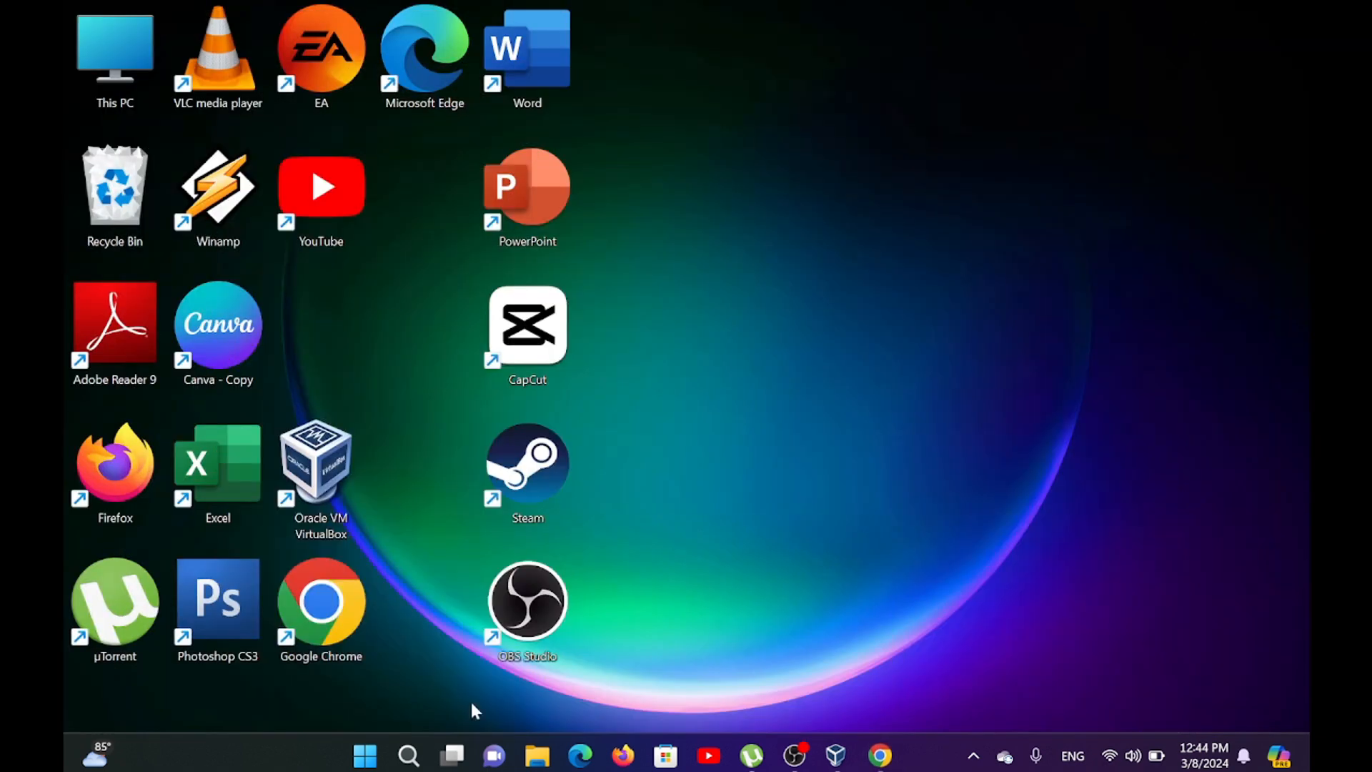
Switch to Oracle VM VirtualBox Manager and begin a new virtual machine named "ubuntu server" with version Ubuntu (64-bit).
{"action": "left_click", "coordinate": [325, 472]}
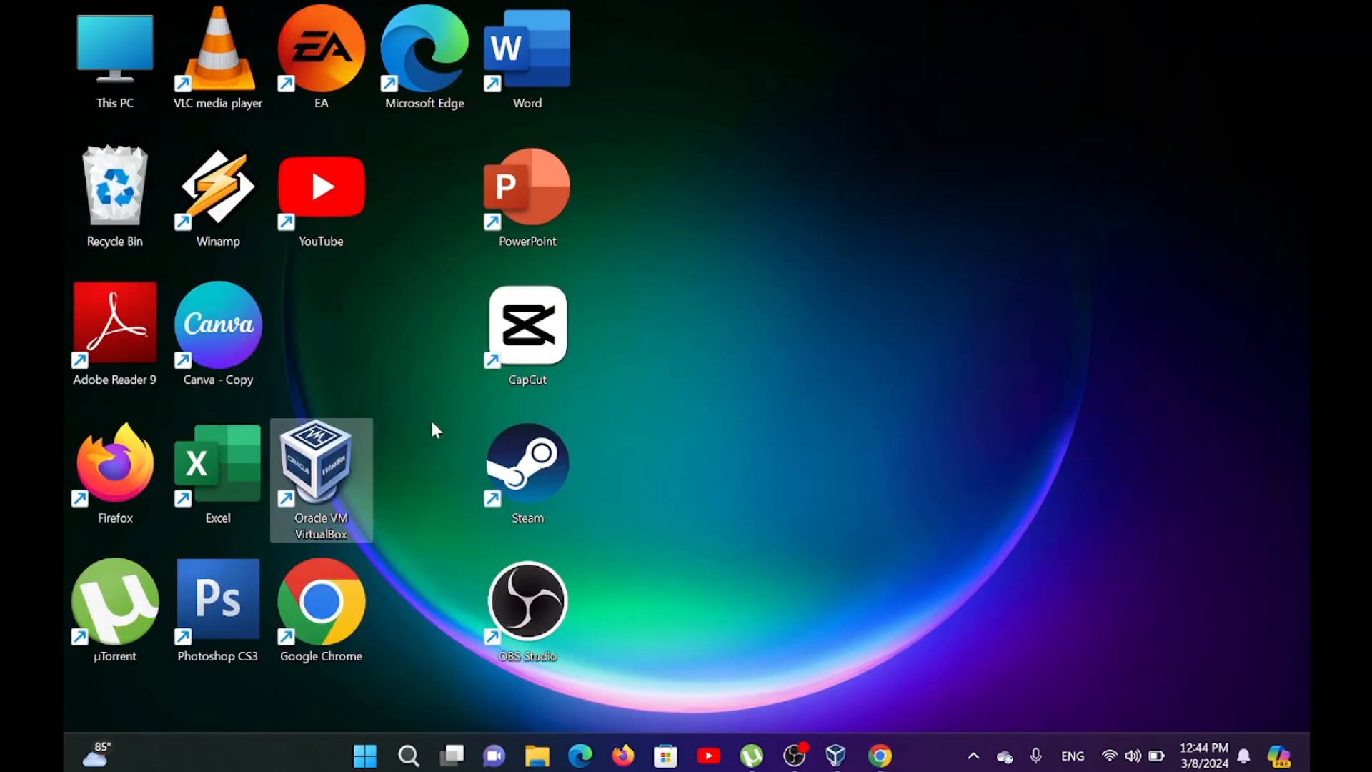
{"action": "left_click", "coordinate": [838, 756]}
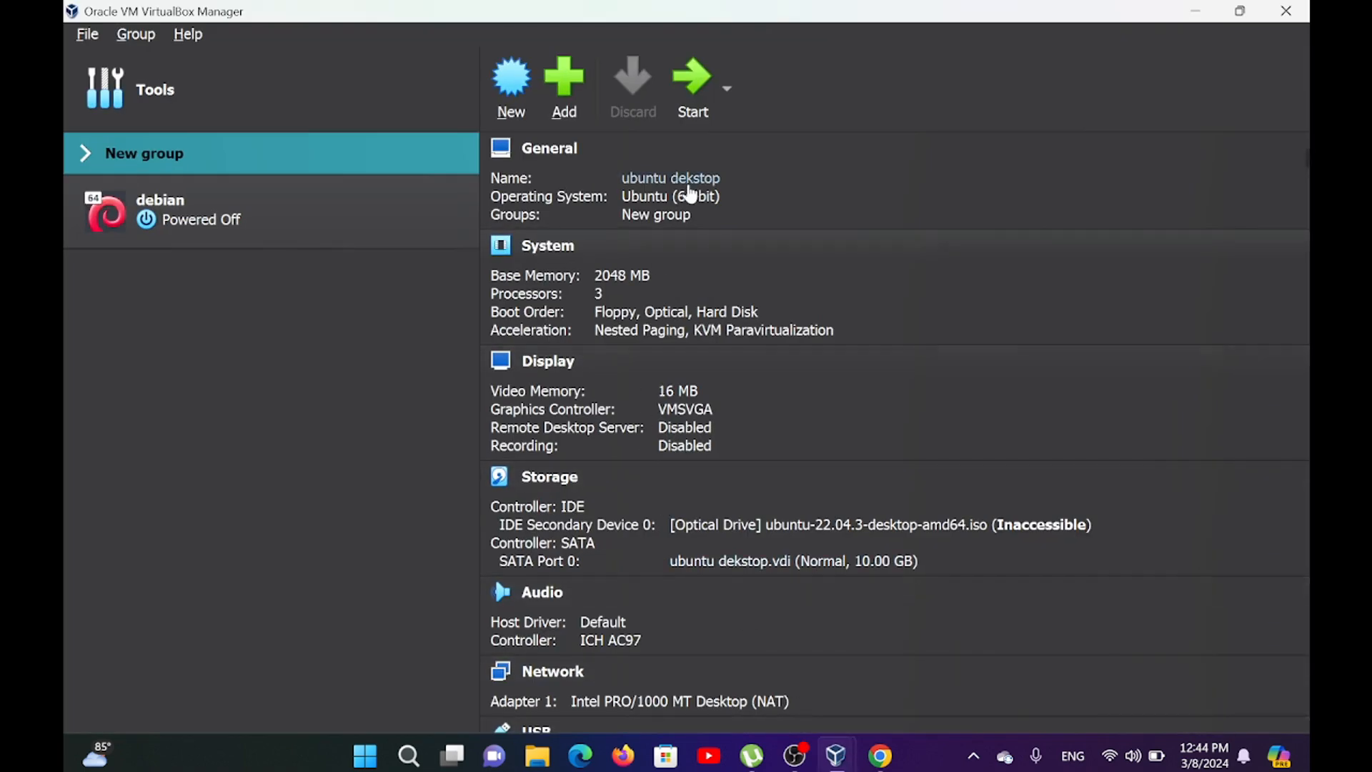
{"action": "left_click", "coordinate": [308, 88]}
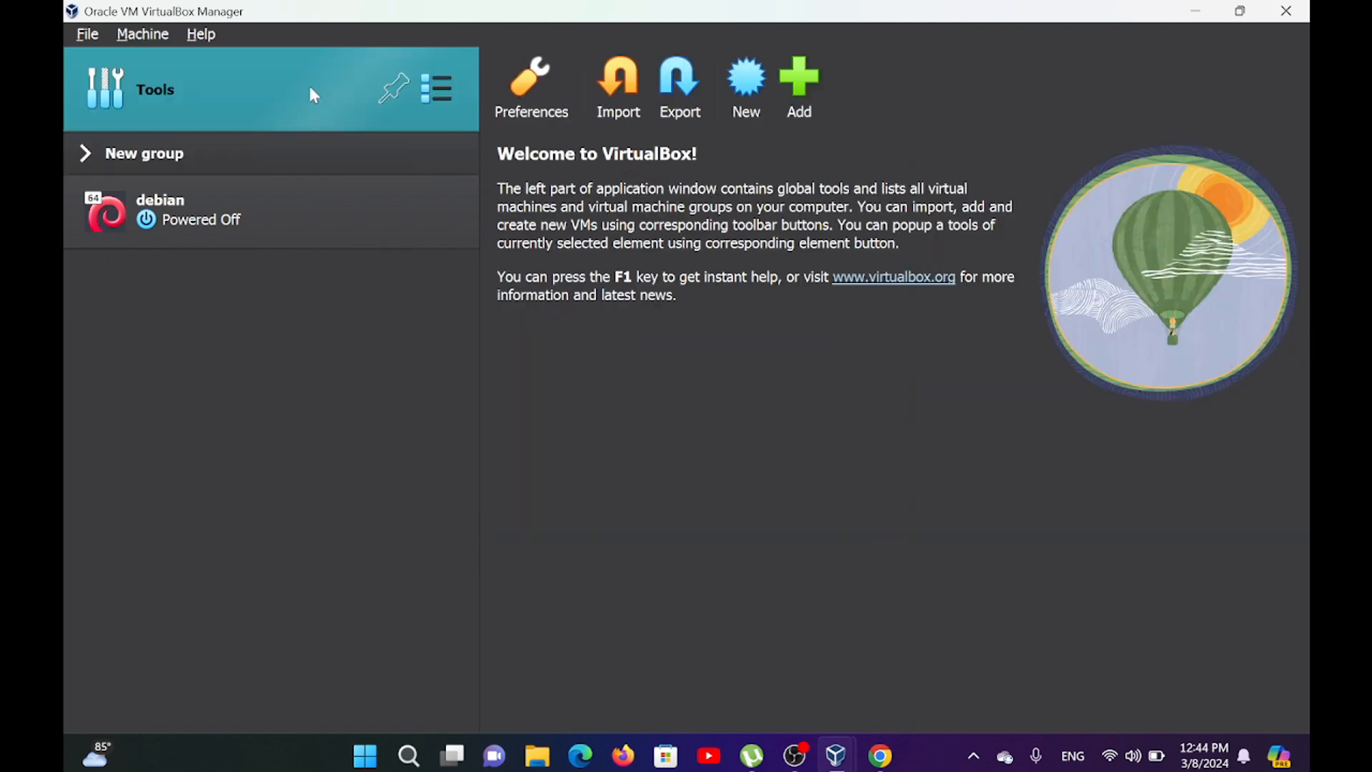
{"action": "left_click", "coordinate": [747, 93]}
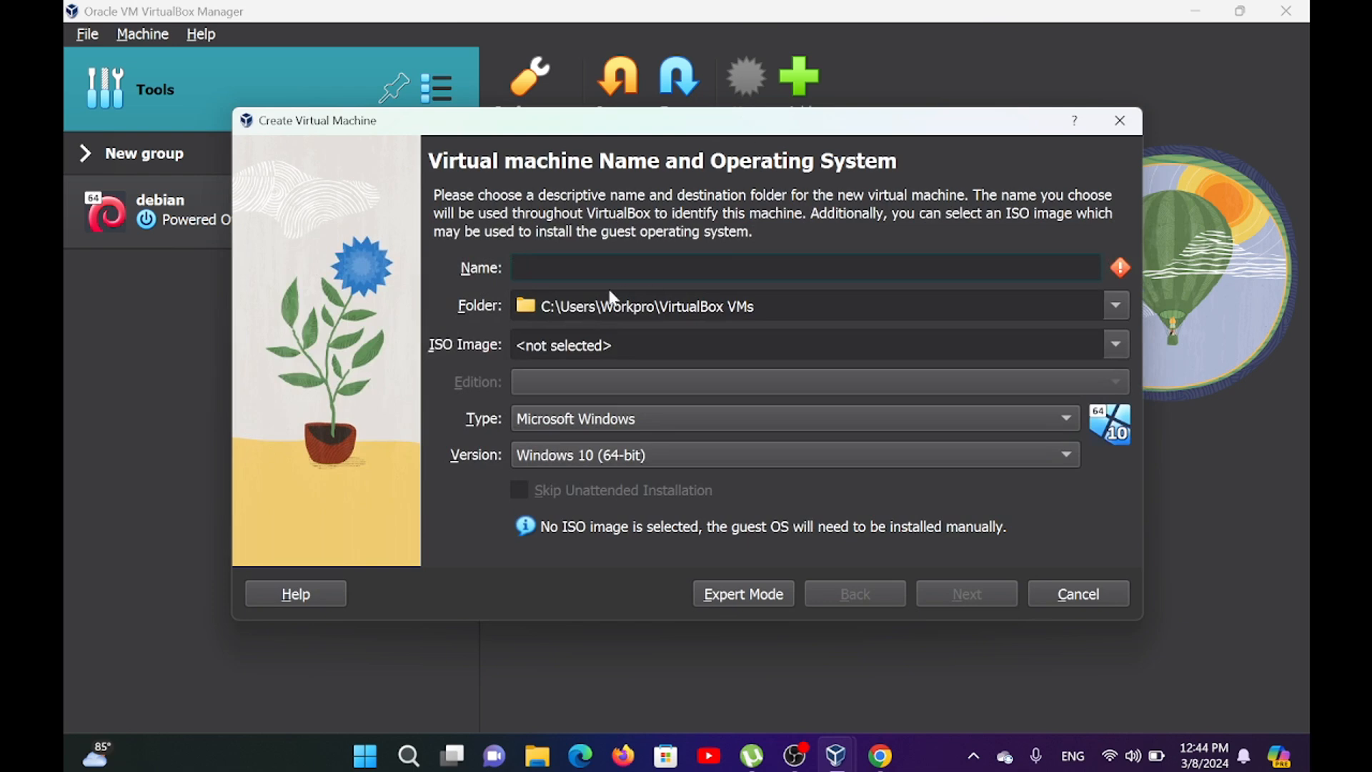
{"action": "type", "text": "ub"}
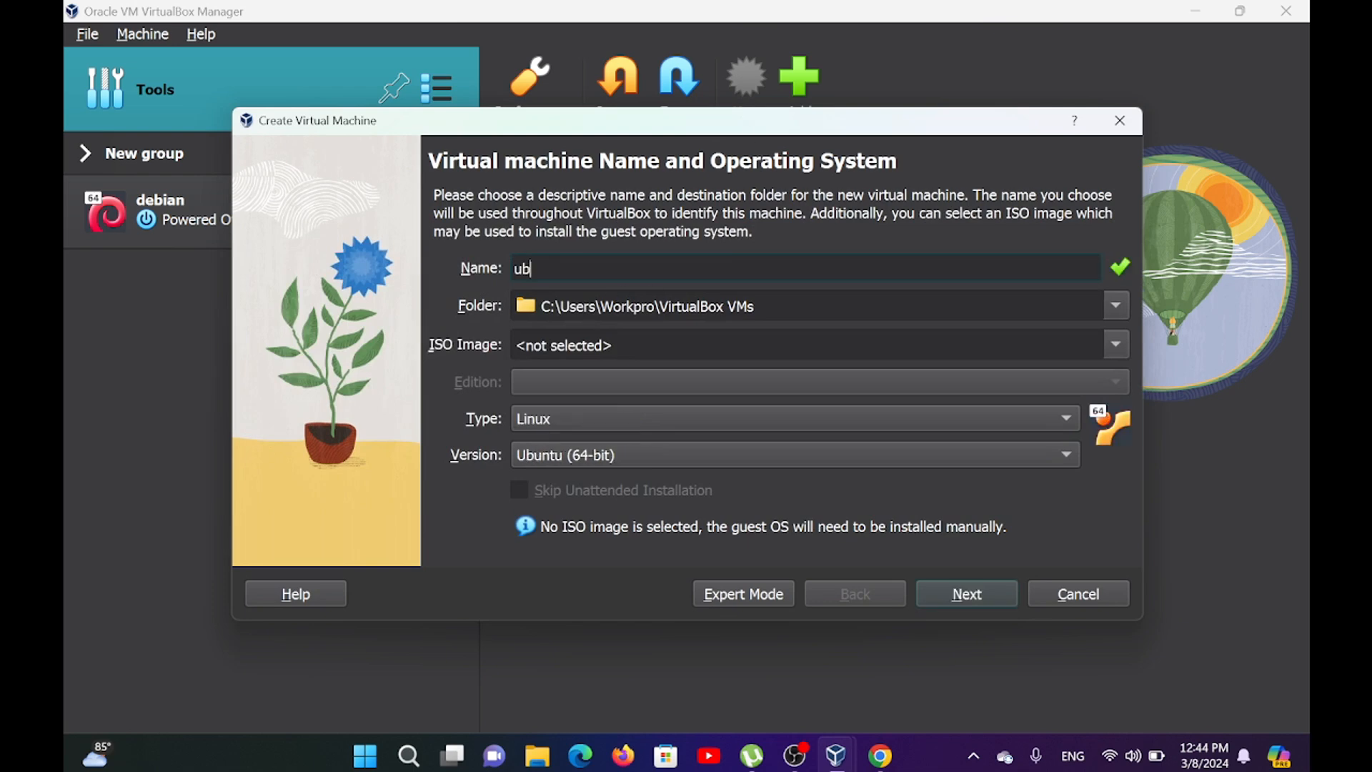
{"action": "type", "text": "untu server"}
{"action": "left_click", "coordinate": [617, 454]}
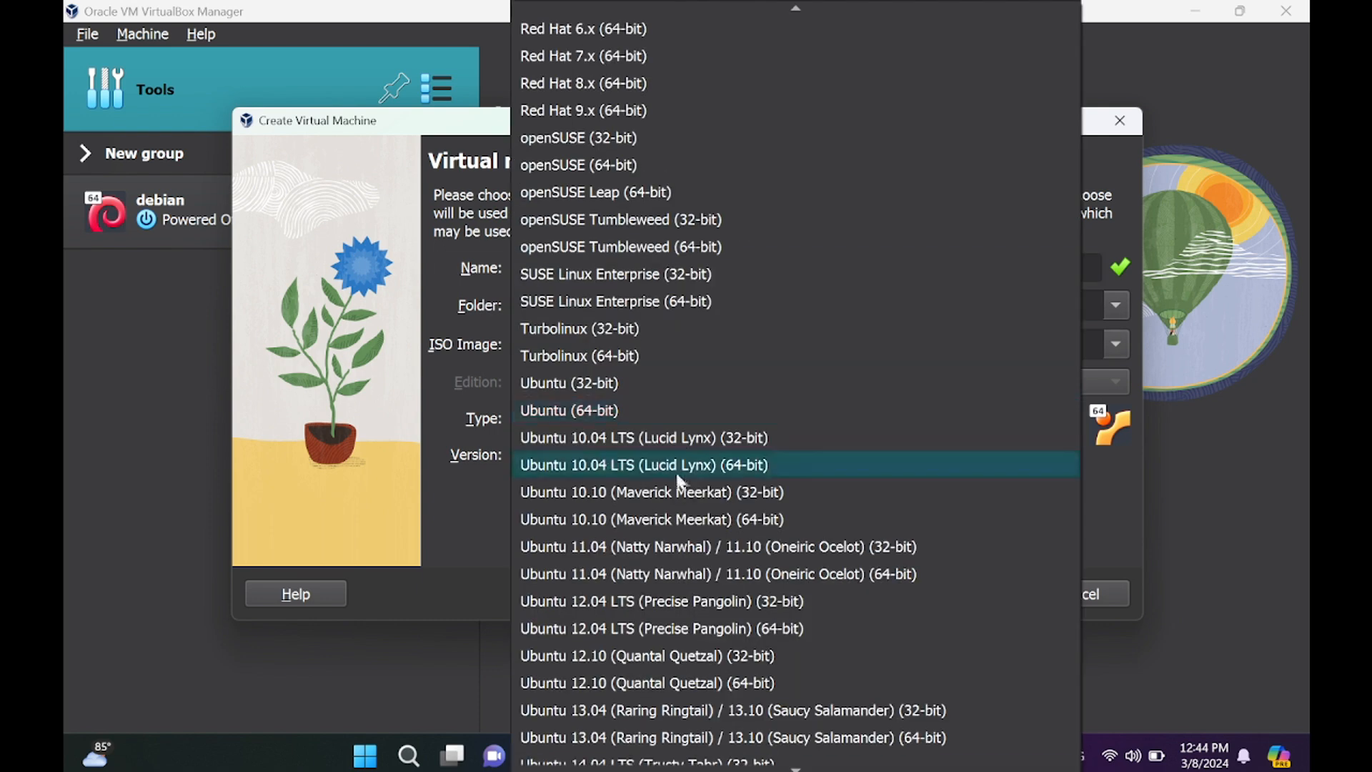
{"action": "left_click", "coordinate": [536, 407]}
{"action": "left_click", "coordinate": [978, 599]}
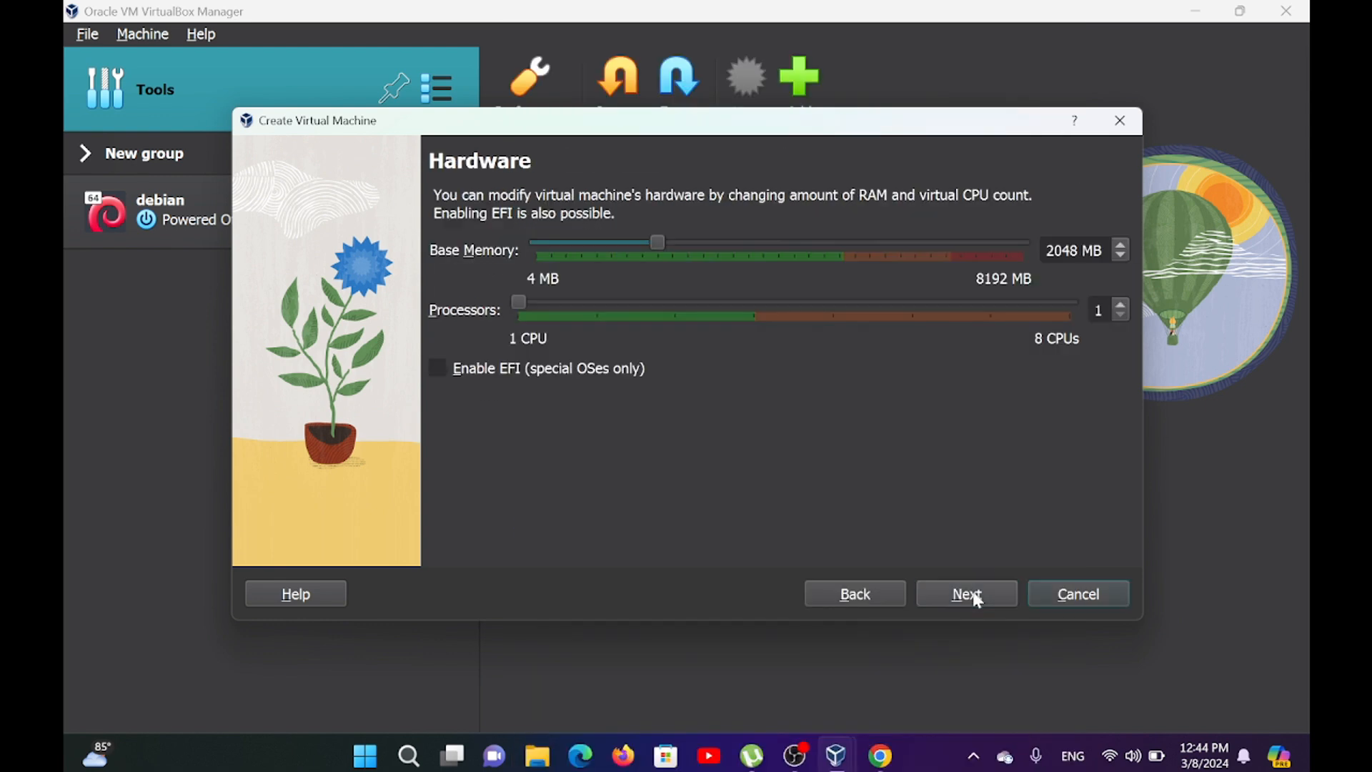
Assign 2 processors to the new machine, keep 2048 MB memory and a 25.00 GB virtual hard disk, and finish creating it.
{"action": "left_click", "coordinate": [596, 307]}
{"action": "left_click", "coordinate": [952, 606]}
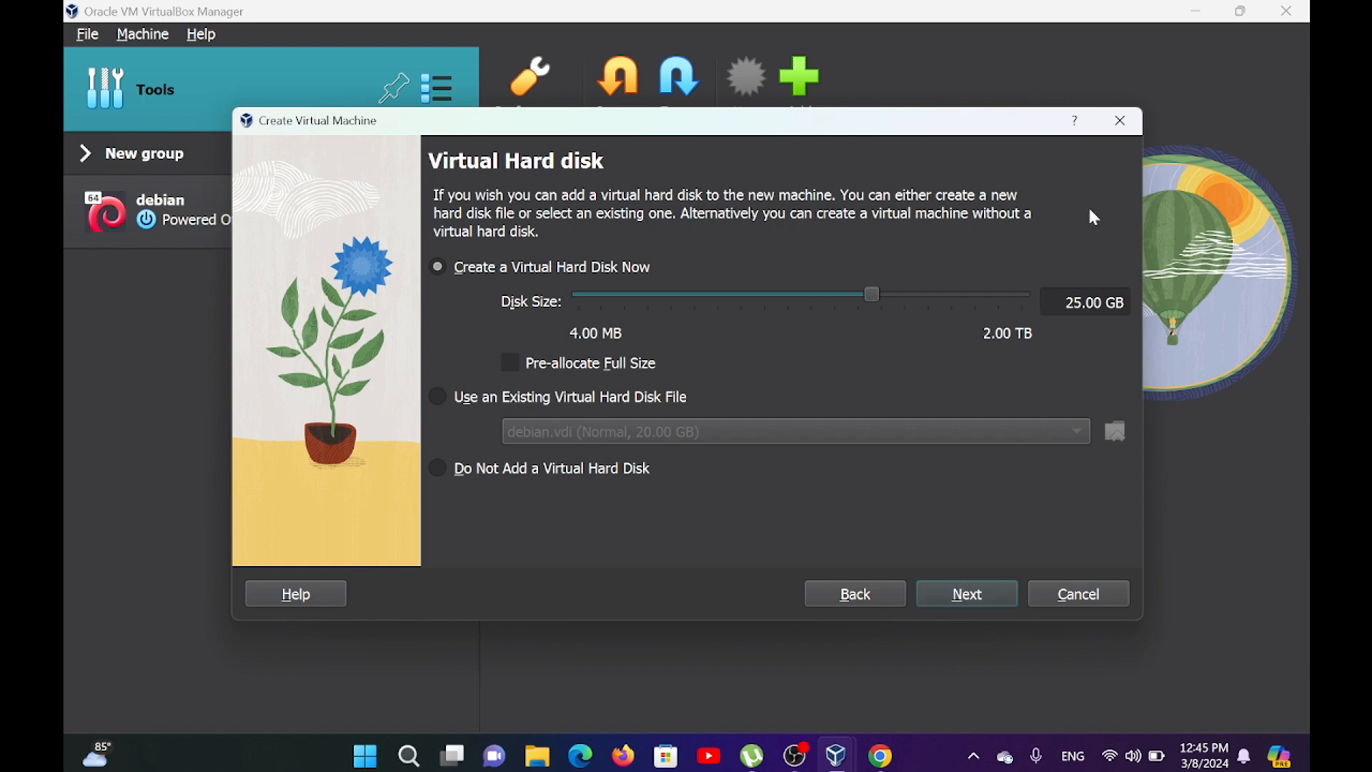
{"action": "left_click", "coordinate": [965, 595]}
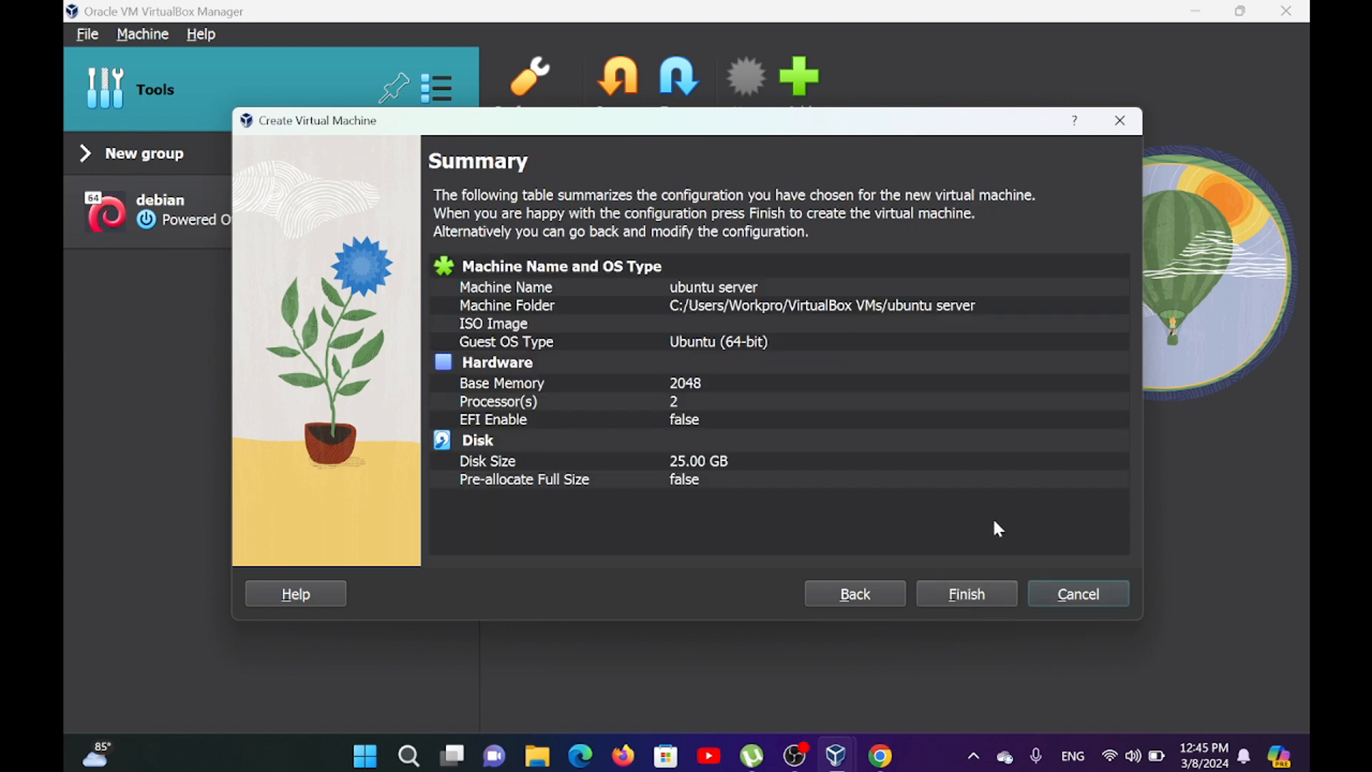
{"action": "left_click", "coordinate": [956, 594]}
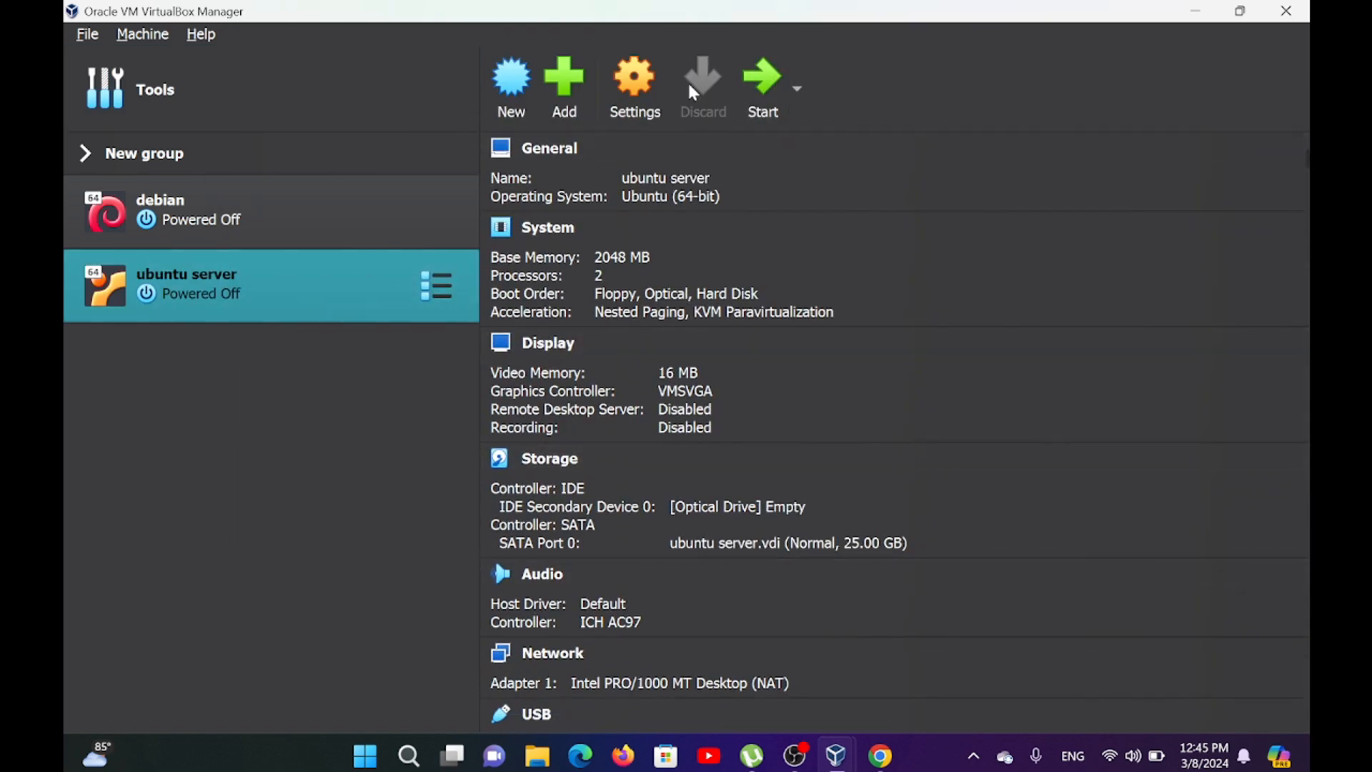
Start the ubuntu server machine, mount ubuntu-22.04.4-live-server-amd64 from New folder on drive D: as its DVD, and retry the boot.
{"action": "left_click", "coordinate": [771, 91]}
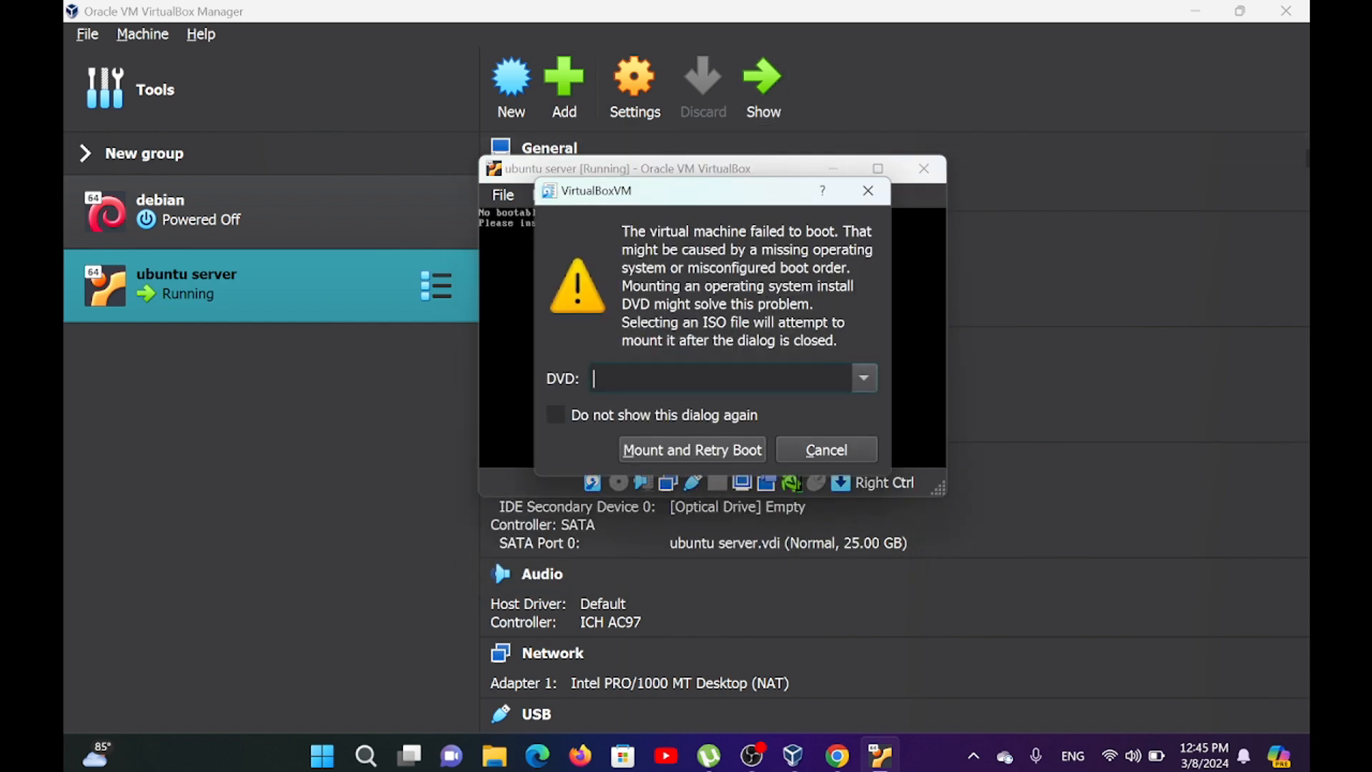
{"action": "left_click", "coordinate": [864, 391]}
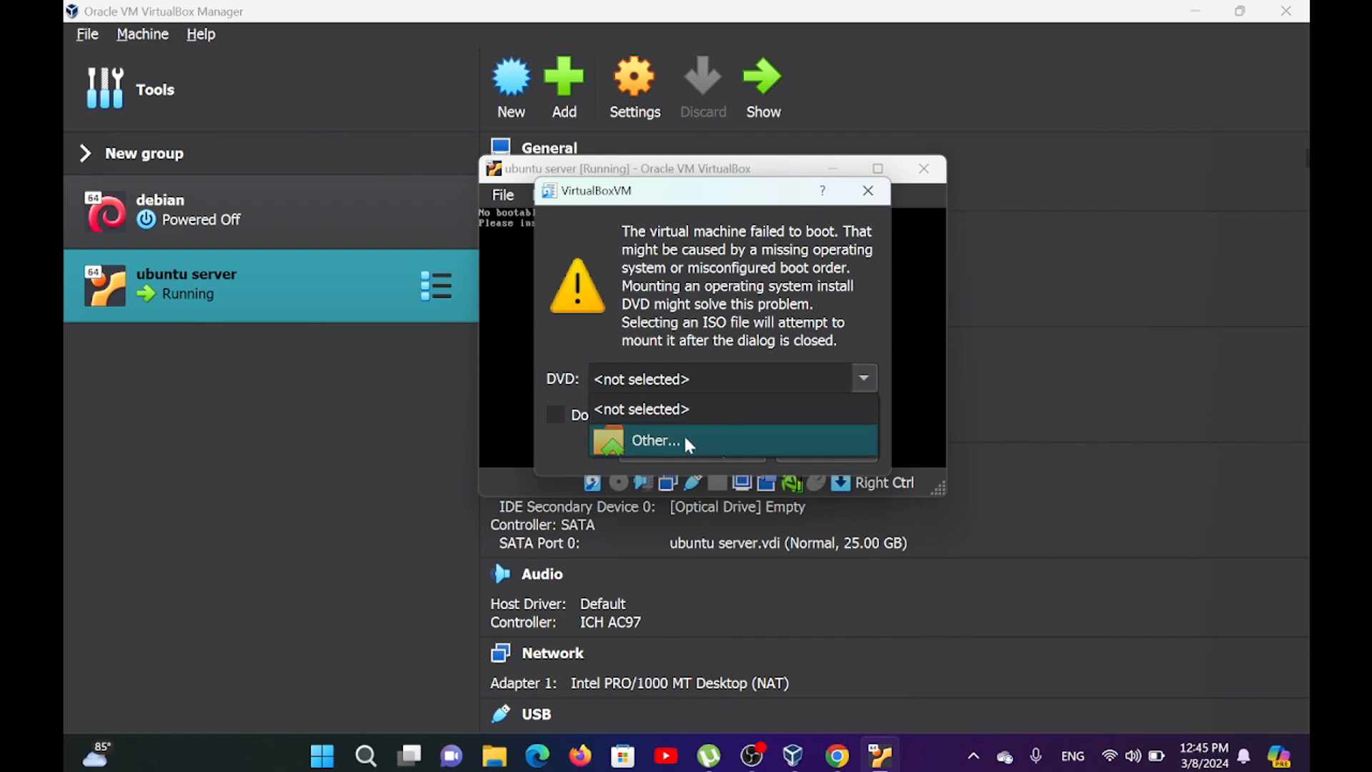
{"action": "left_click", "coordinate": [739, 444]}
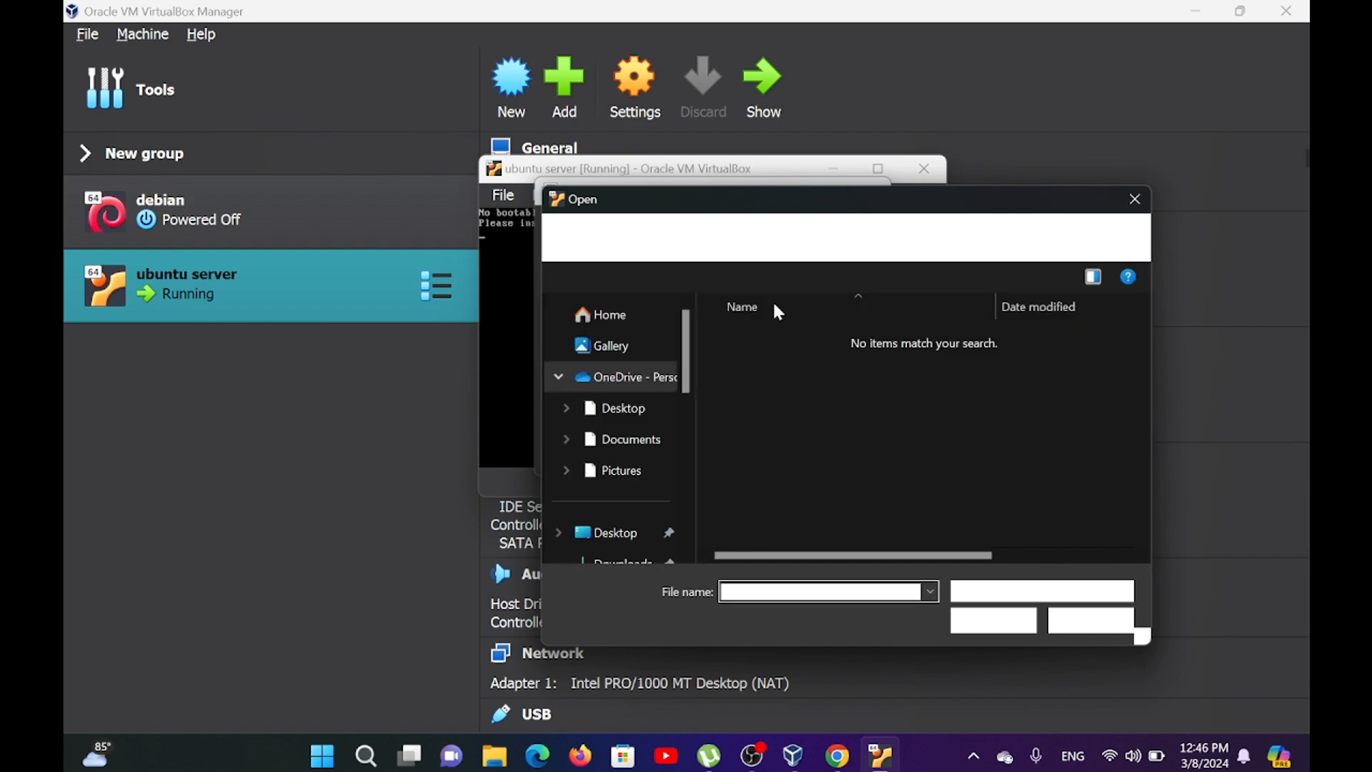
{"action": "scroll", "coordinate": [599, 444], "scroll_direction": "down", "scroll_amount": 2}
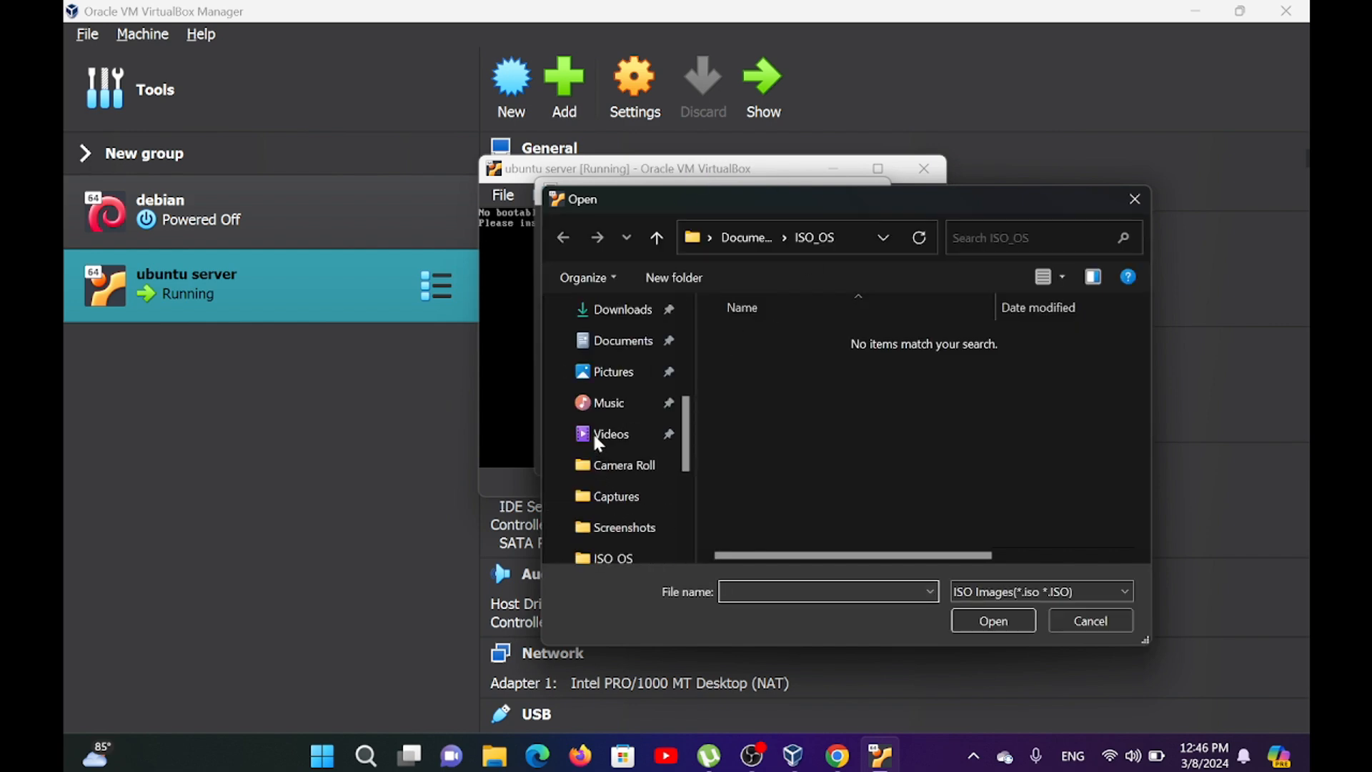
{"action": "scroll", "coordinate": [608, 400], "scroll_direction": "down", "scroll_amount": 3}
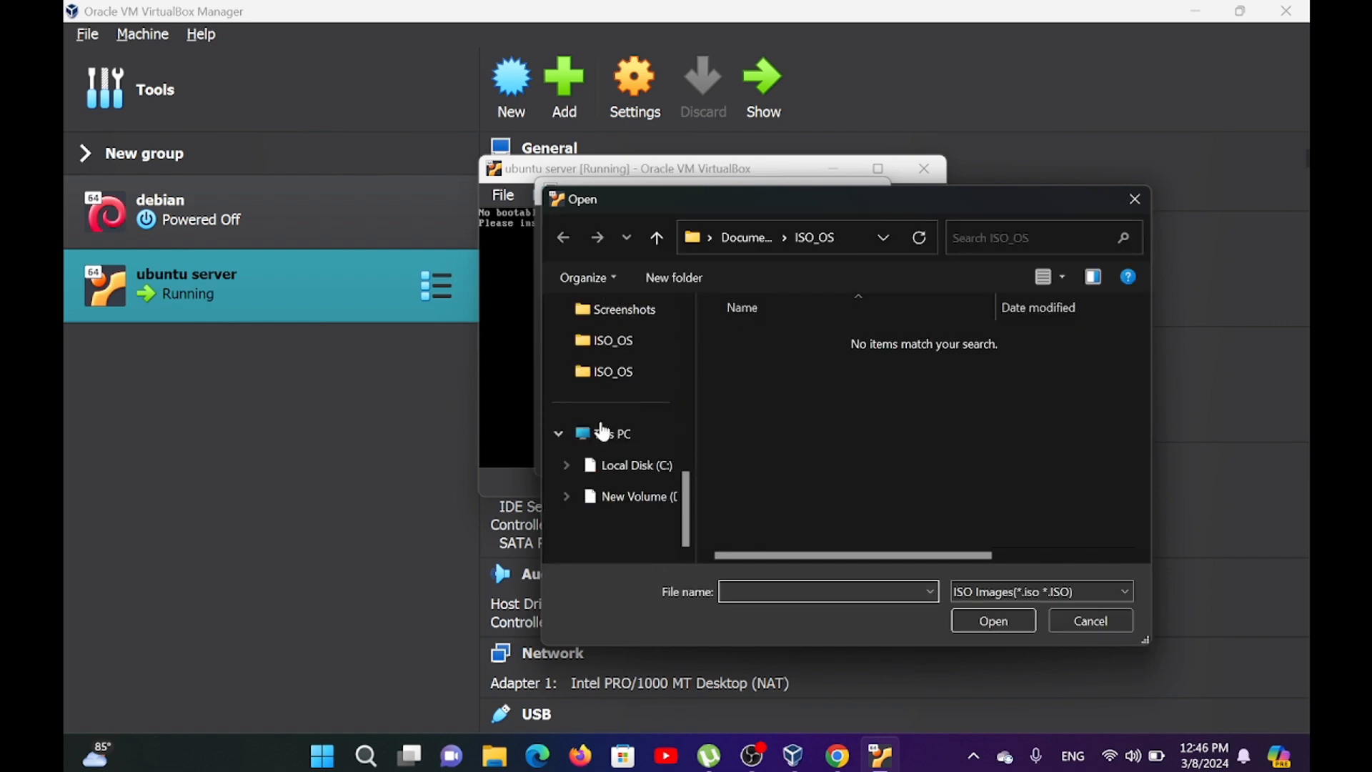
{"action": "left_click", "coordinate": [606, 468]}
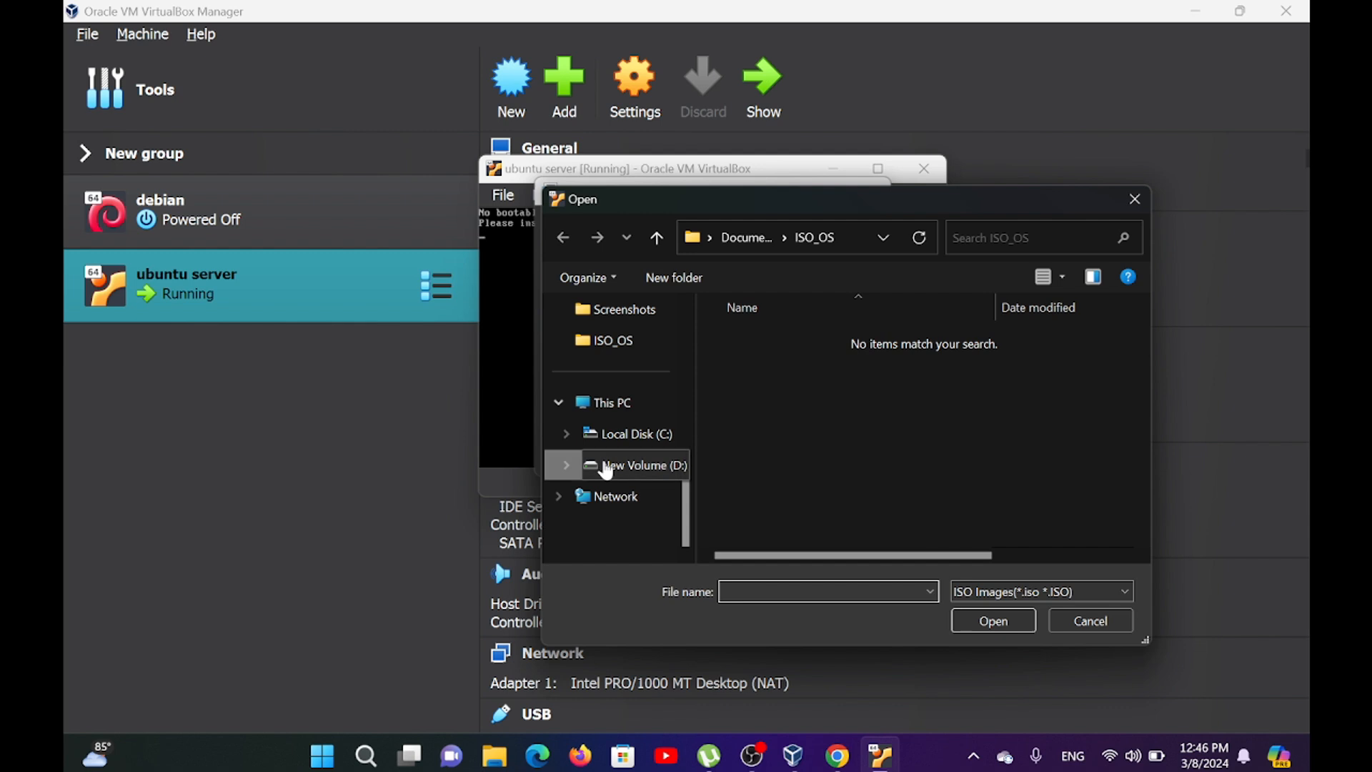
{"action": "double_click", "coordinate": [746, 343]}
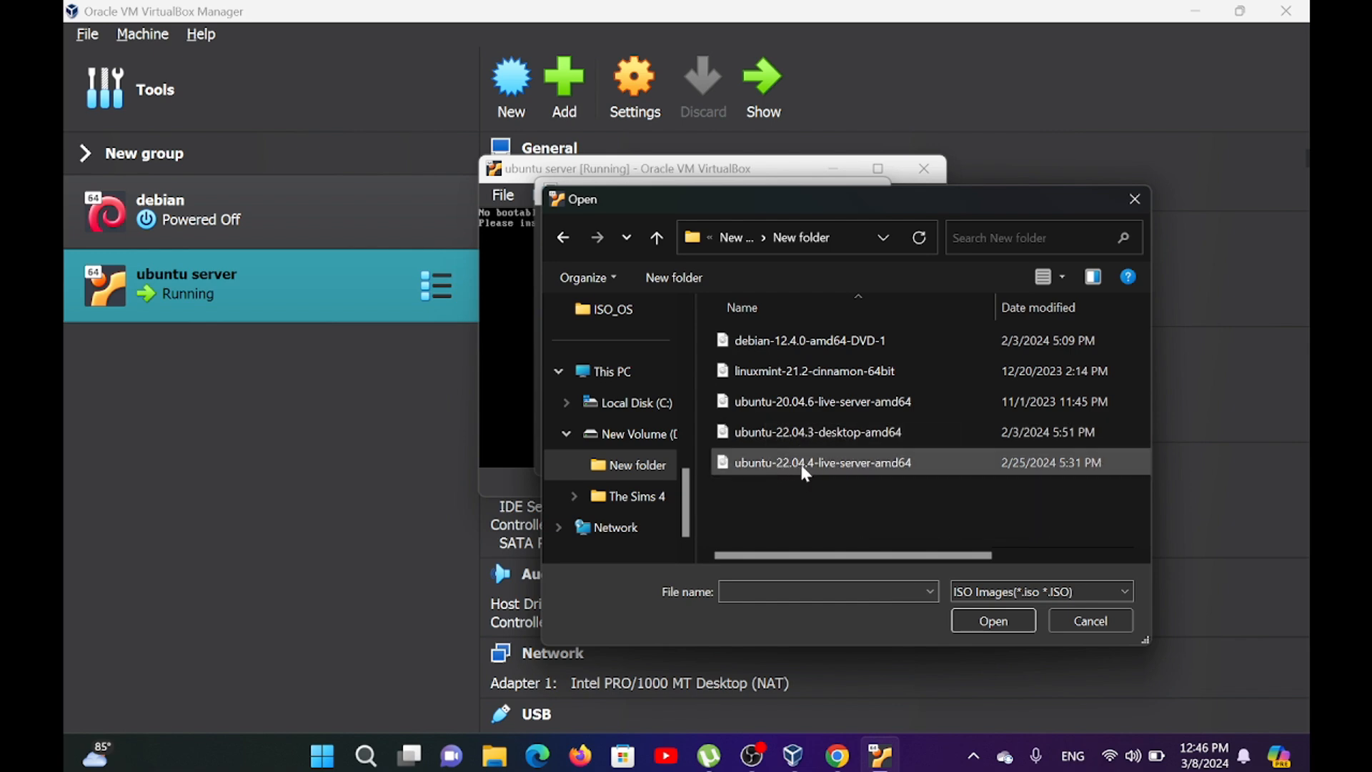
{"action": "left_click", "coordinate": [877, 472]}
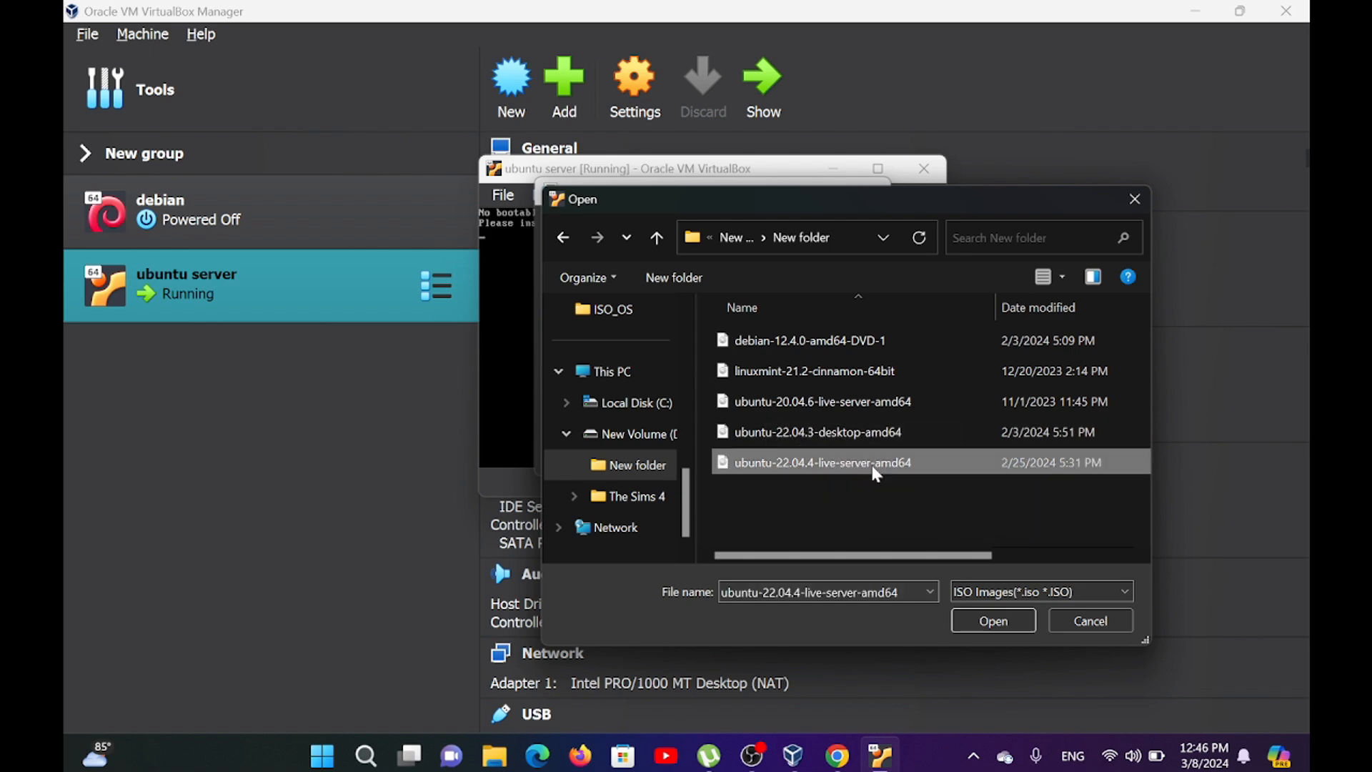
{"action": "left_click", "coordinate": [987, 625]}
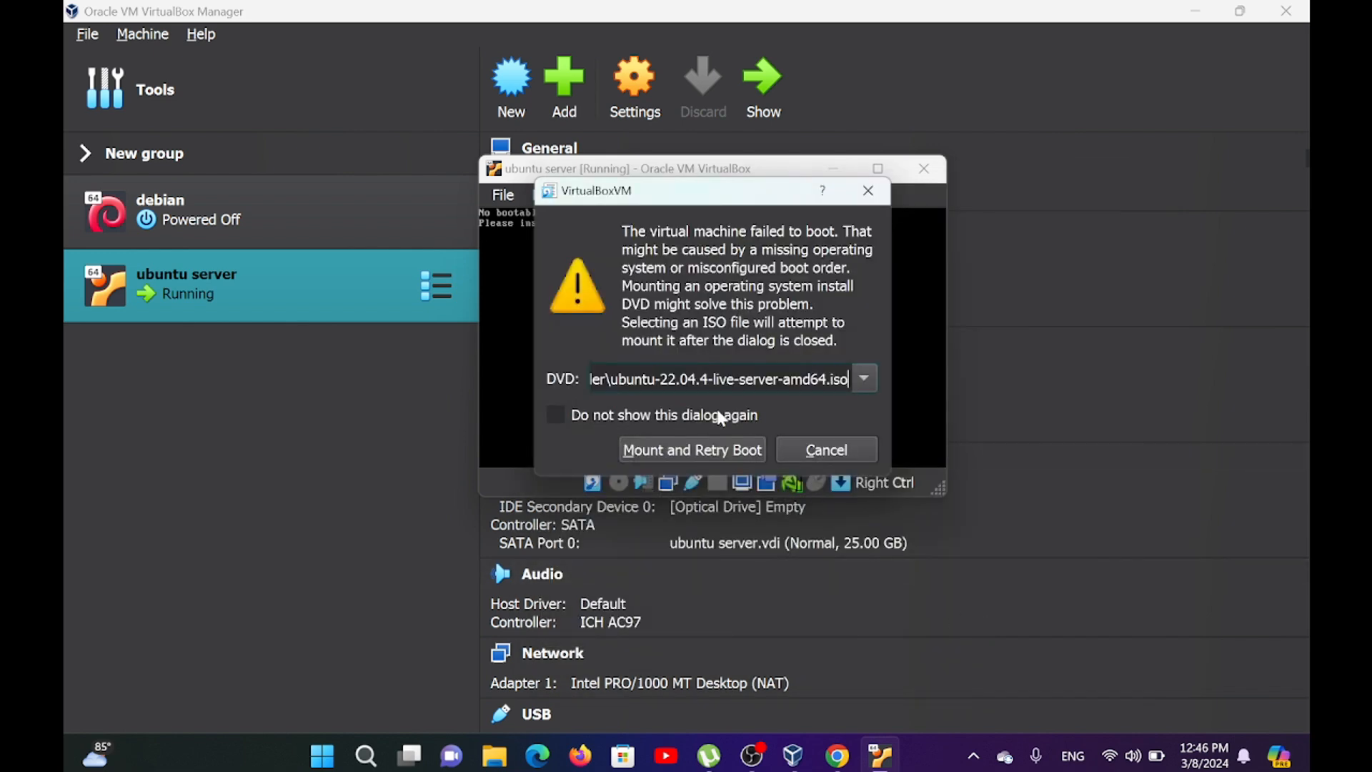
{"action": "left_click", "coordinate": [712, 455]}
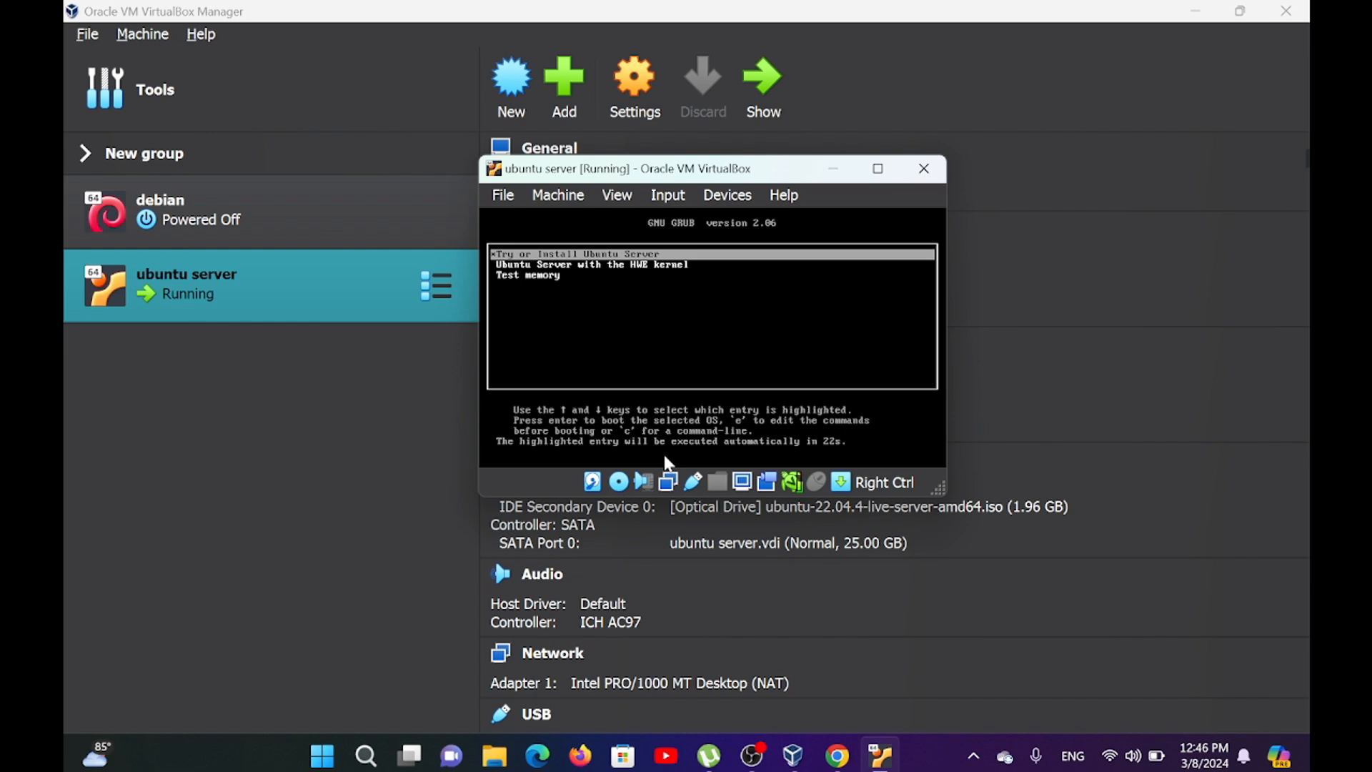
Boot the Try or Install Ubuntu Server entry and accept English as the installer language with the English (US) keyboard layout.
{"action": "key", "text": "Return"}
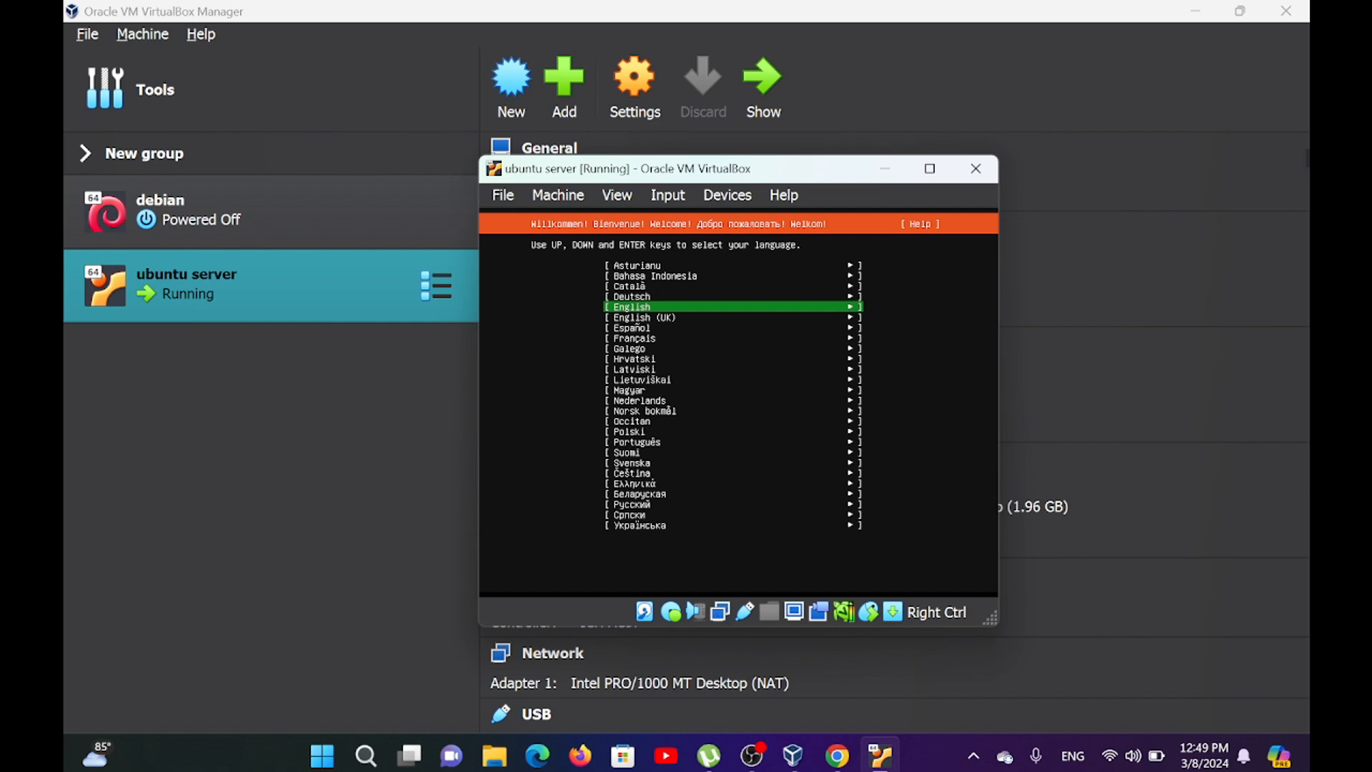
{"action": "key", "text": "Up"}
{"action": "key", "text": "Up"}
{"action": "key", "text": "Up"}
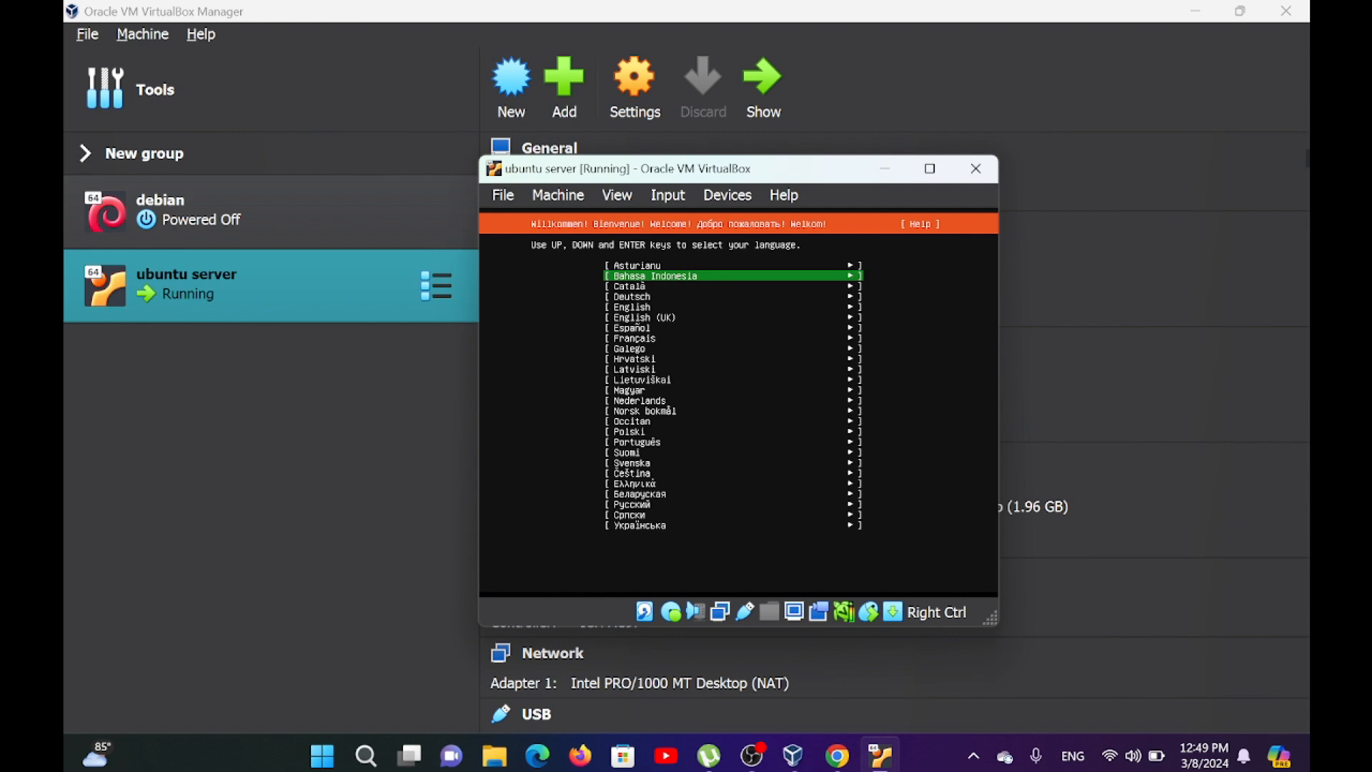
{"action": "key", "text": "Return"}
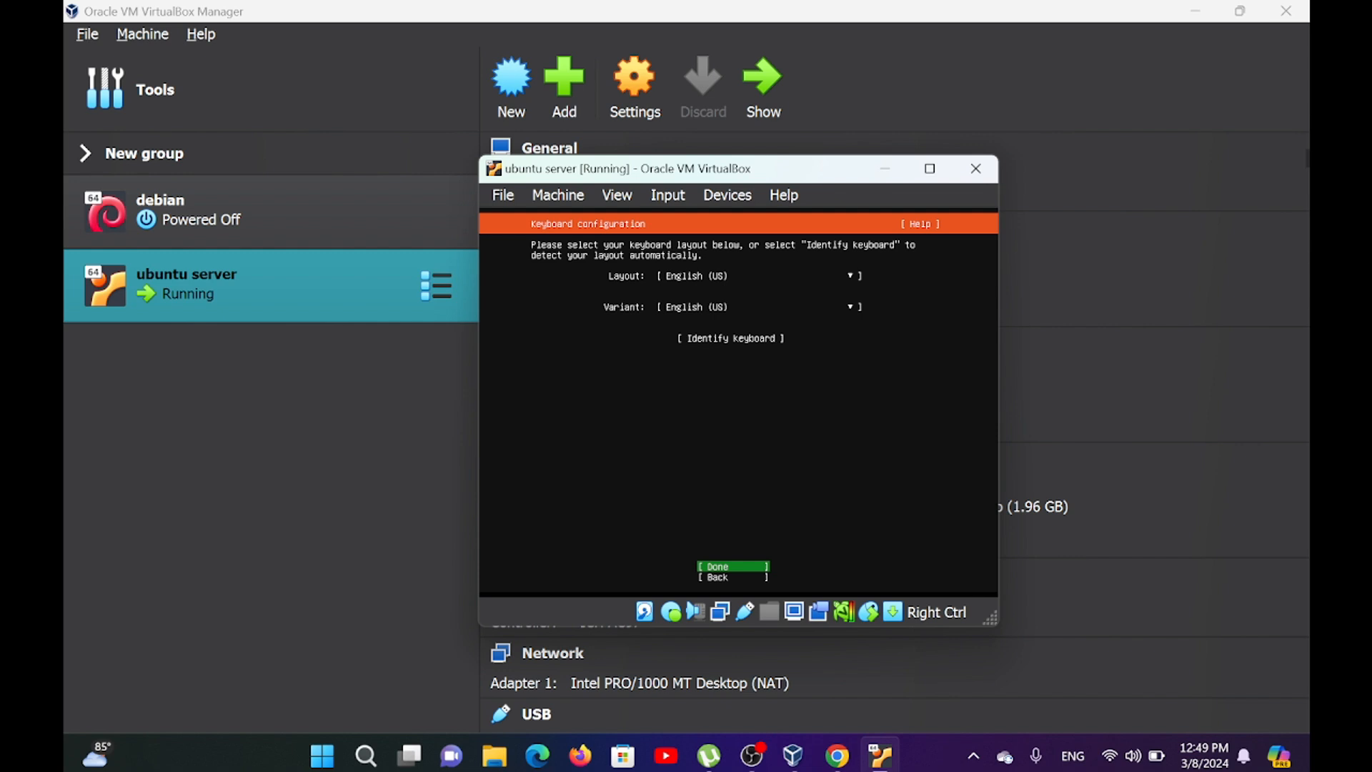
{"action": "key", "text": "Return"}
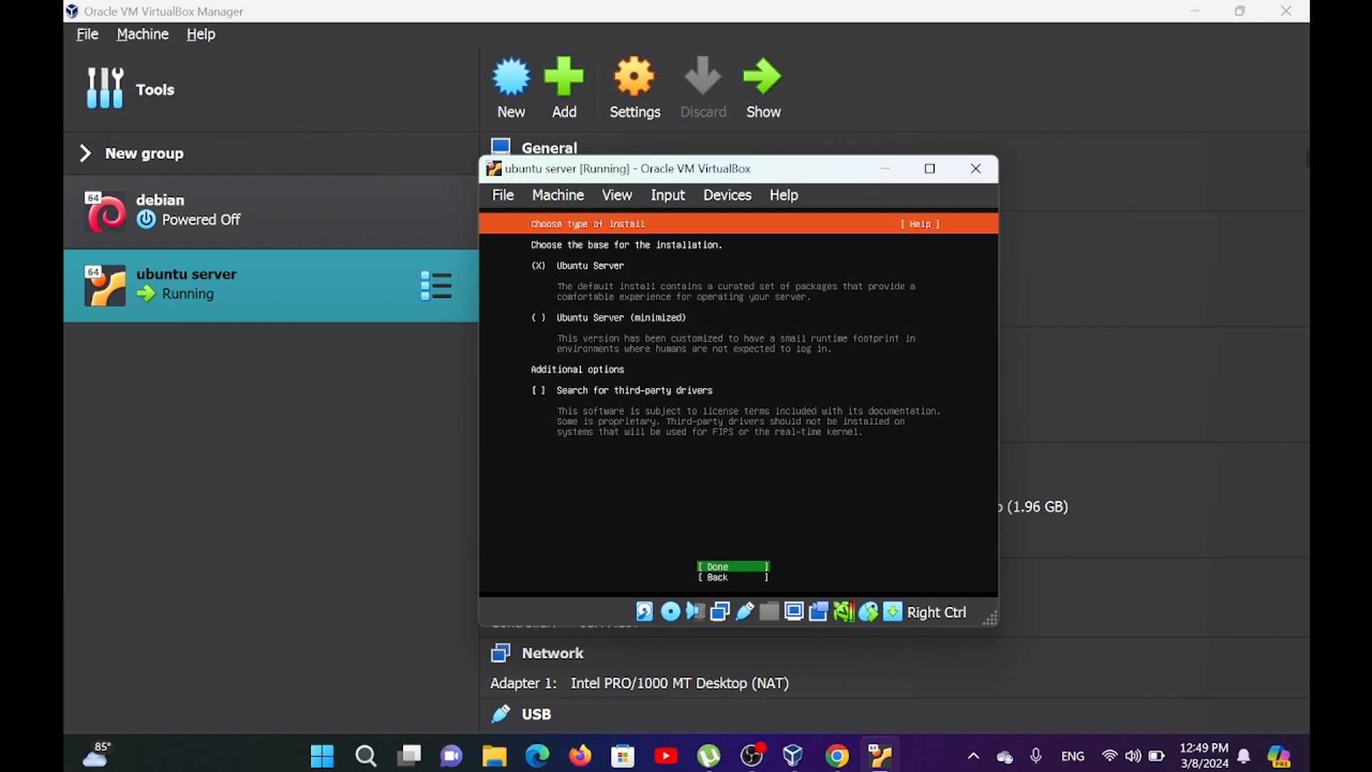
Accept the Ubuntu Server base, network, blank proxy and default archive mirror settings, continuing without waiting for the mirror check.
{"action": "key", "text": "Return"}
{"action": "key", "text": "Return"}
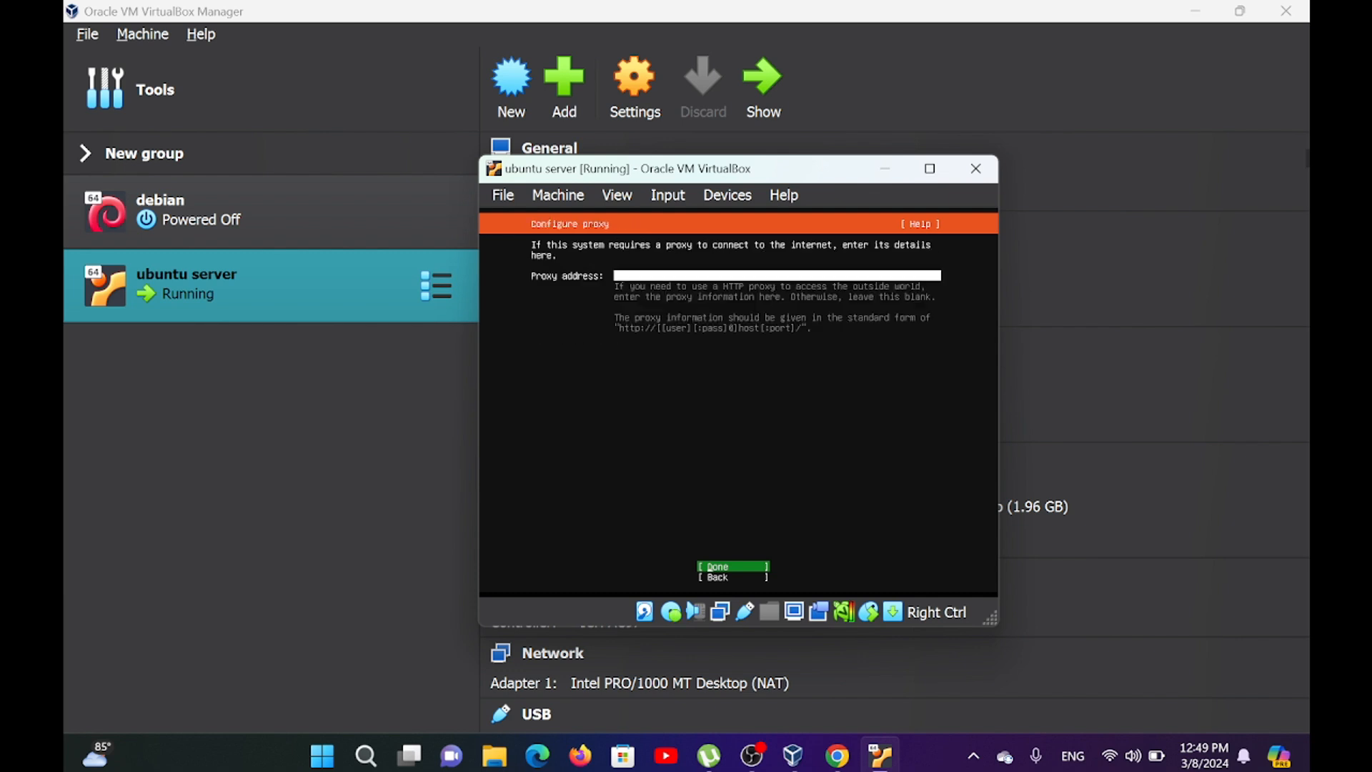
{"action": "key", "text": "Return"}
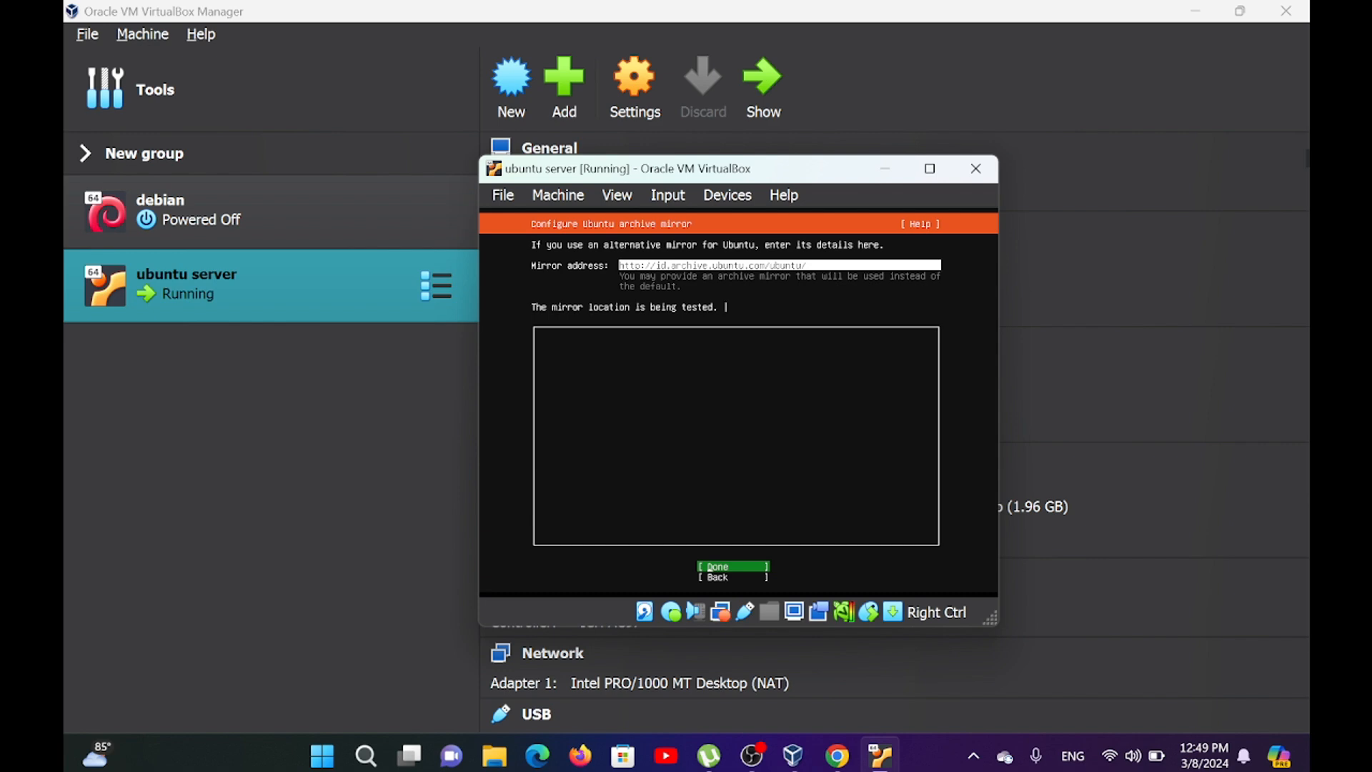
{"action": "key", "text": "Return"}
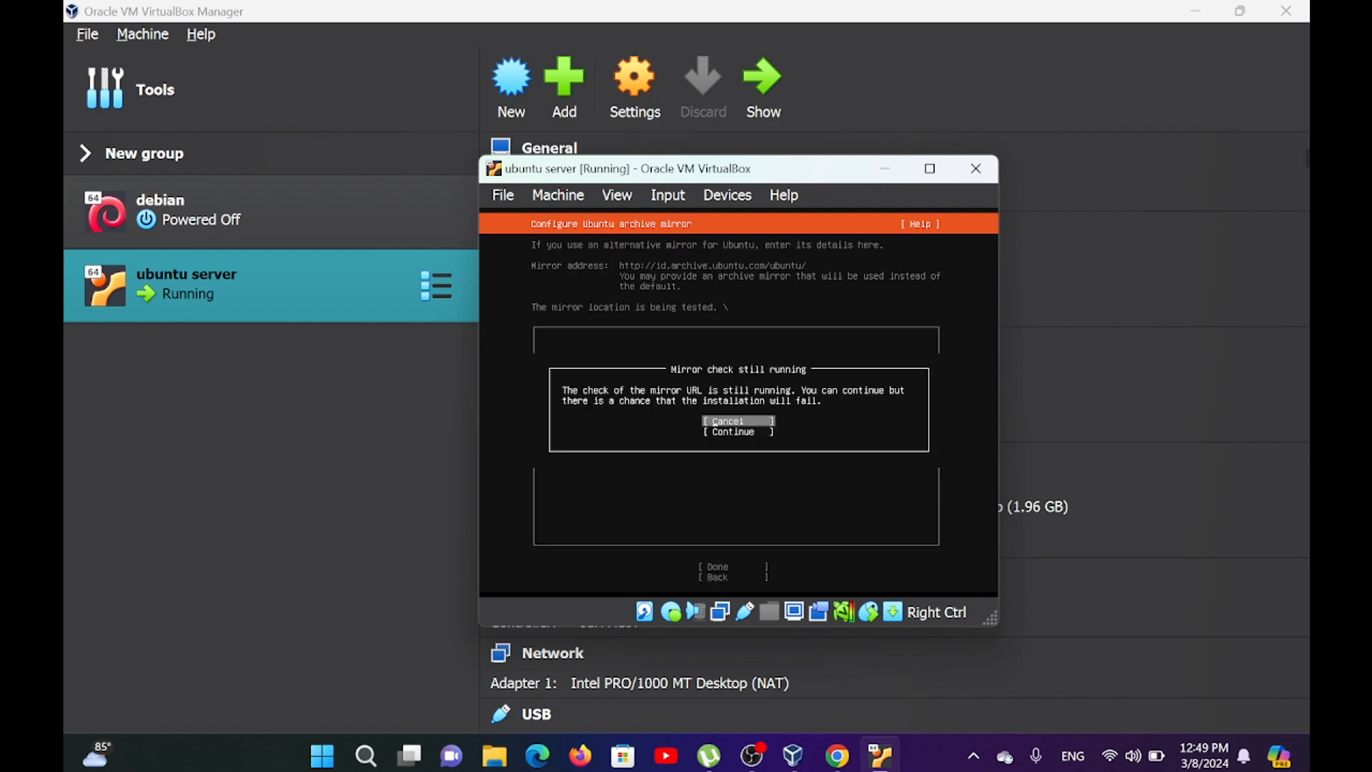
{"action": "key", "text": "Down"}
{"action": "key", "text": "Return"}
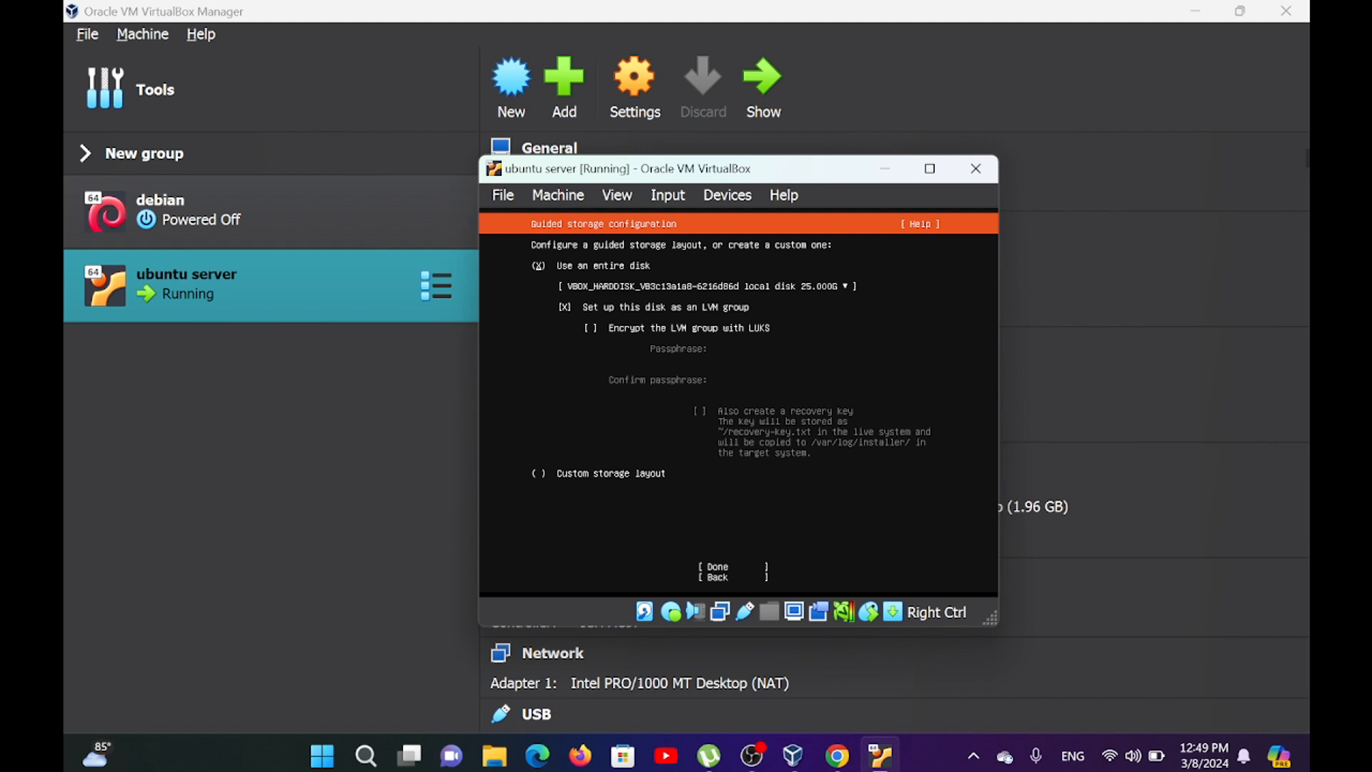
Use the entire 25 GB disk as an LVM group, accept the storage layout and confirm formatting to begin the installation.
{"action": "key", "text": "Down"}
{"action": "key", "text": "Down"}
{"action": "key", "text": "Down"}
{"action": "key", "text": "Return"}
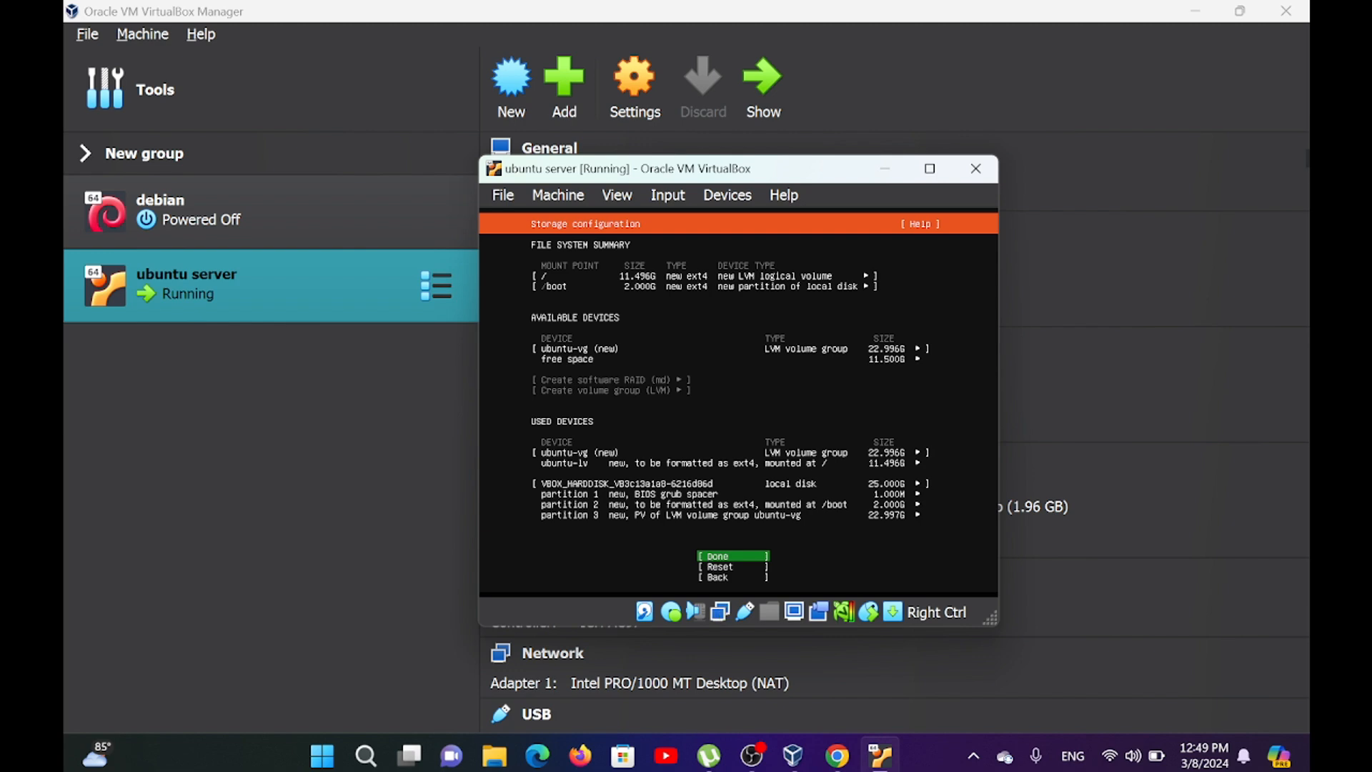
{"action": "key", "text": "Return"}
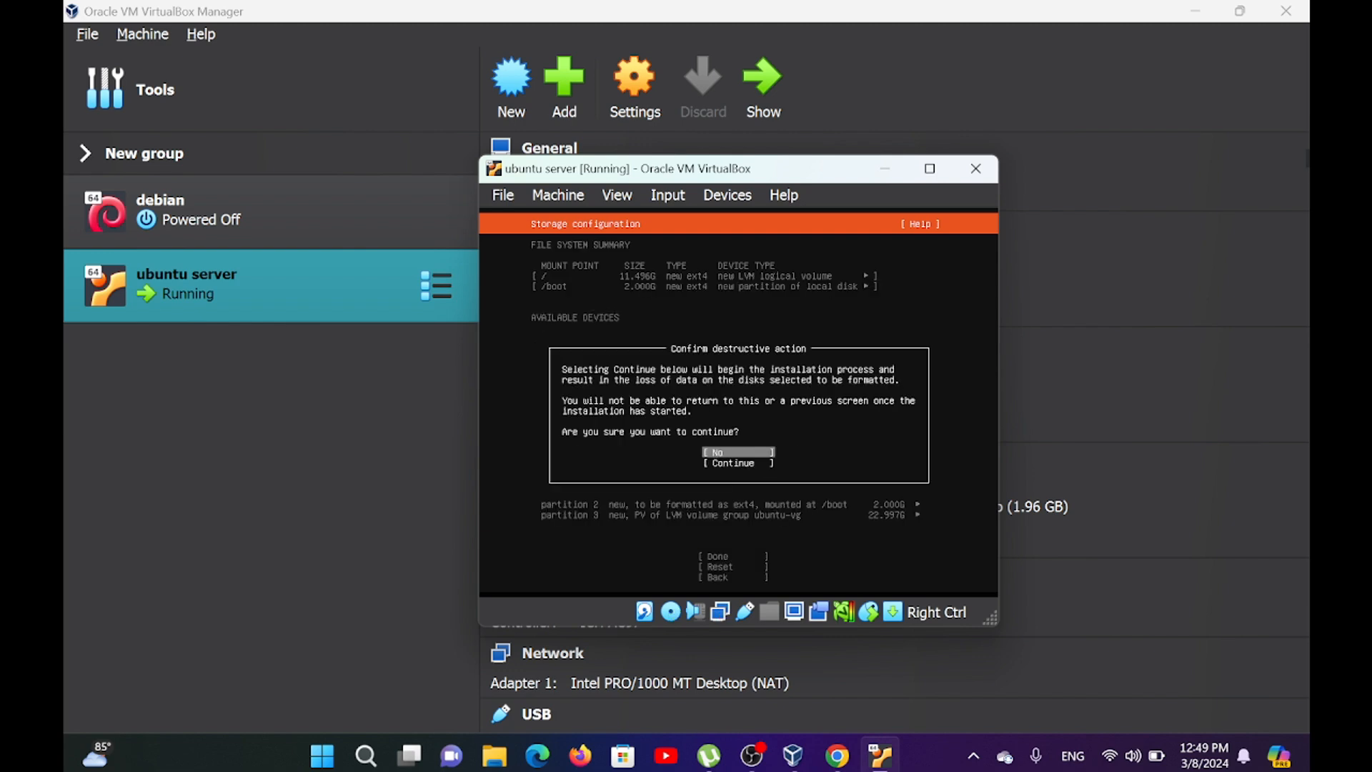
{"action": "key", "text": "Down"}
{"action": "key", "text": "Return"}
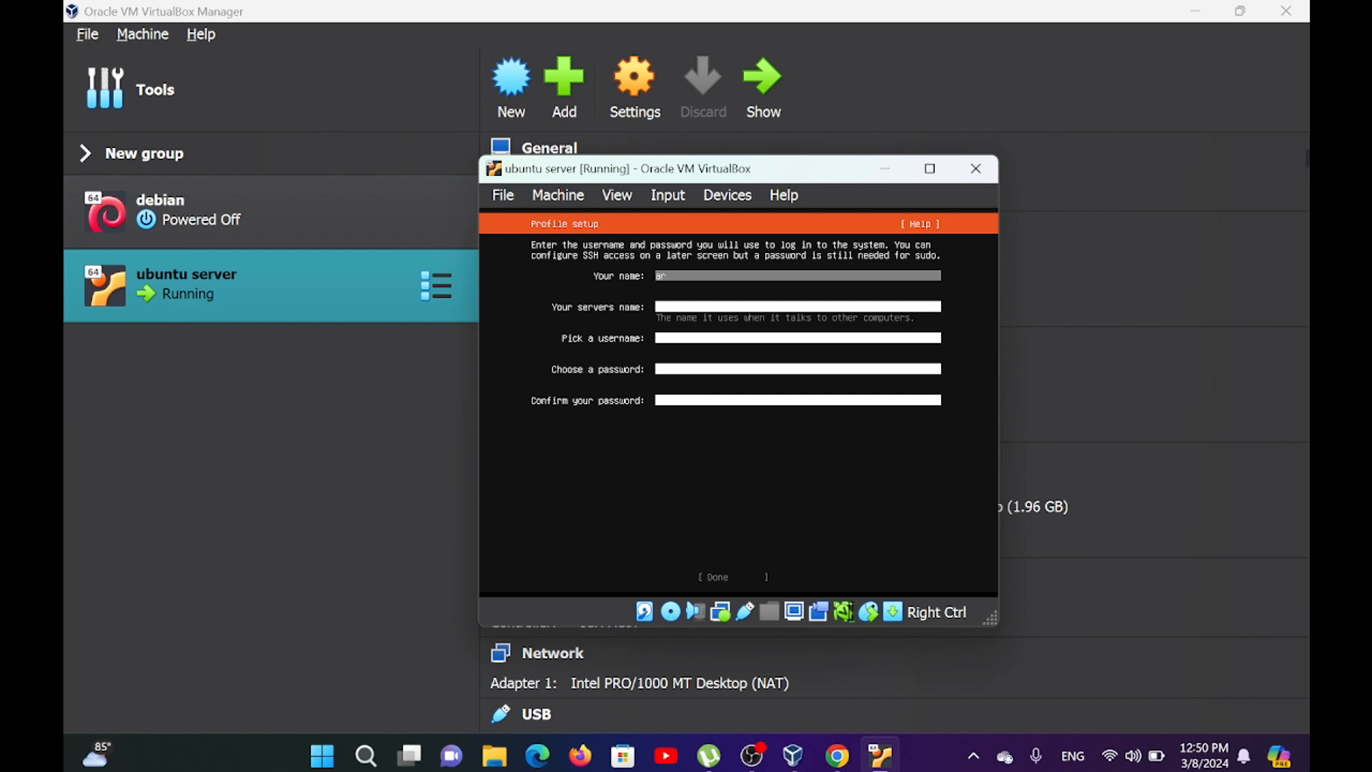
Fill in the profile setup with the account owner's name, the server's name and the login username.
{"action": "type", "text": "arjun"}
{"action": "key", "text": "Tab"}
{"action": "type", "text": "a"}
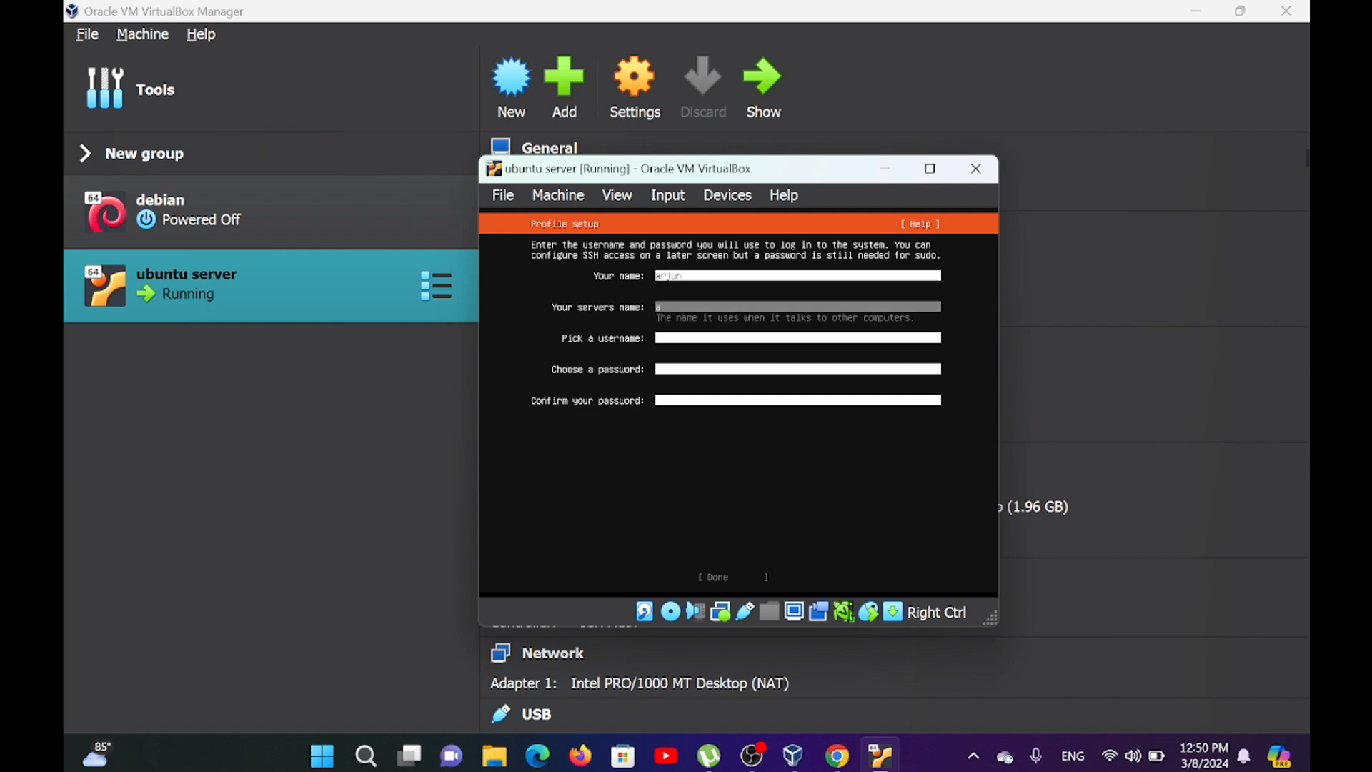
{"action": "type", "text": "rjun"}
{"action": "key", "text": "Tab"}
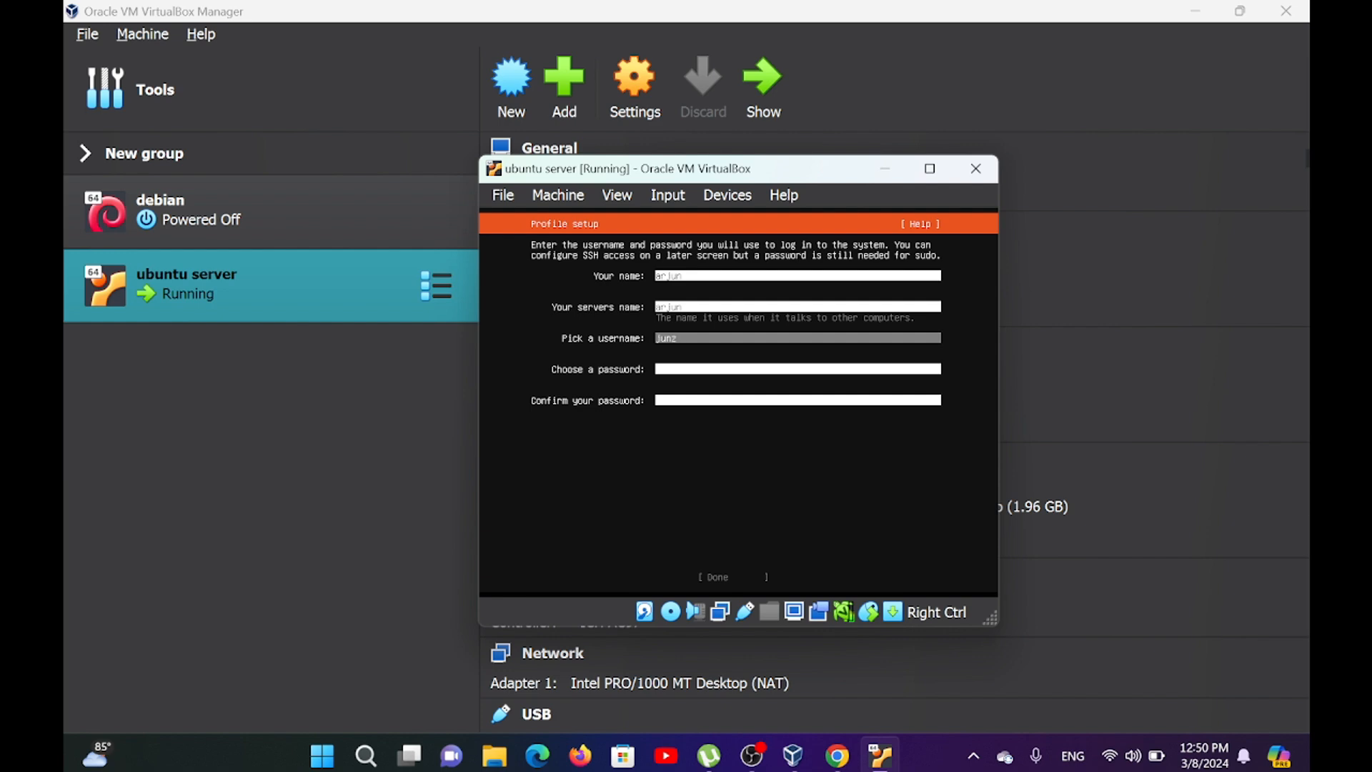
{"action": "key", "text": "Tab"}
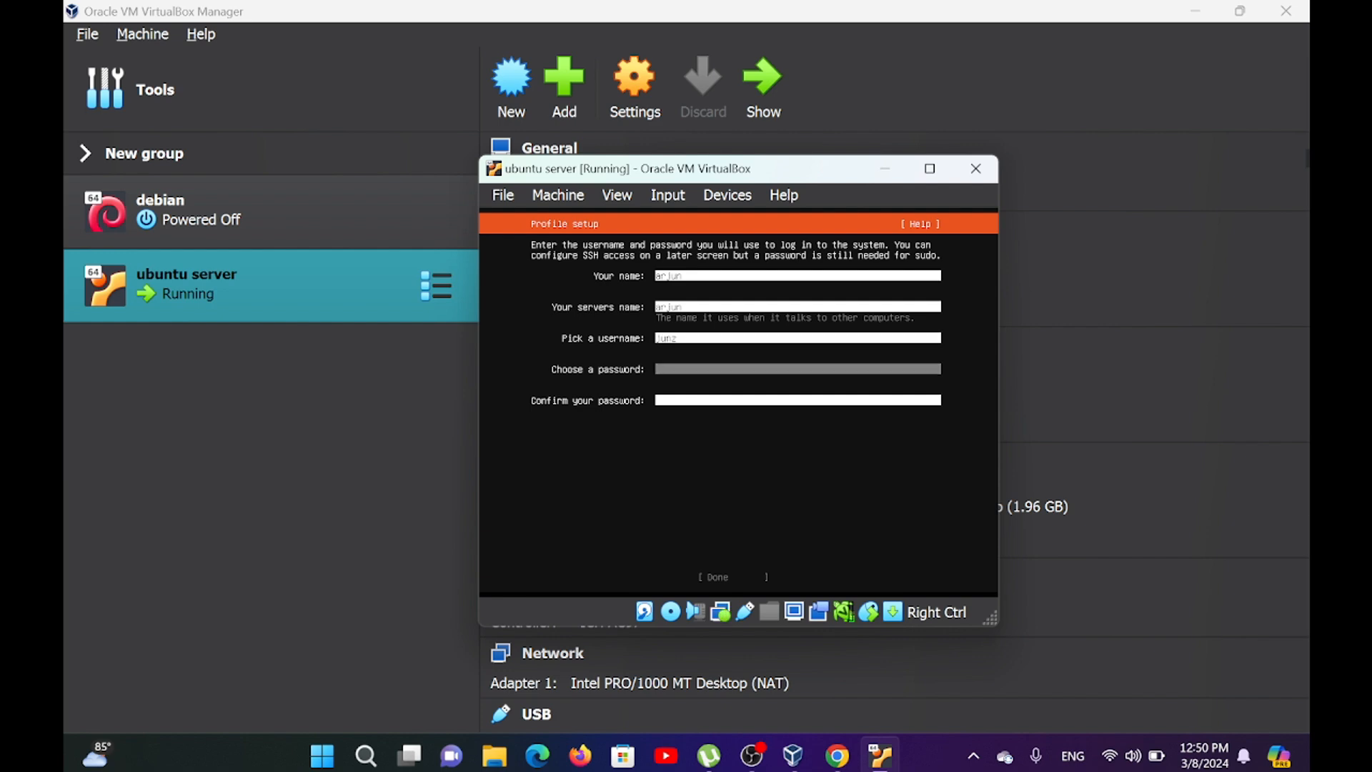
Enter the account password, repeat it in the confirmation field and submit the profile setup.
{"action": "type", "text": "**"}
{"action": "key", "text": "Tab"}
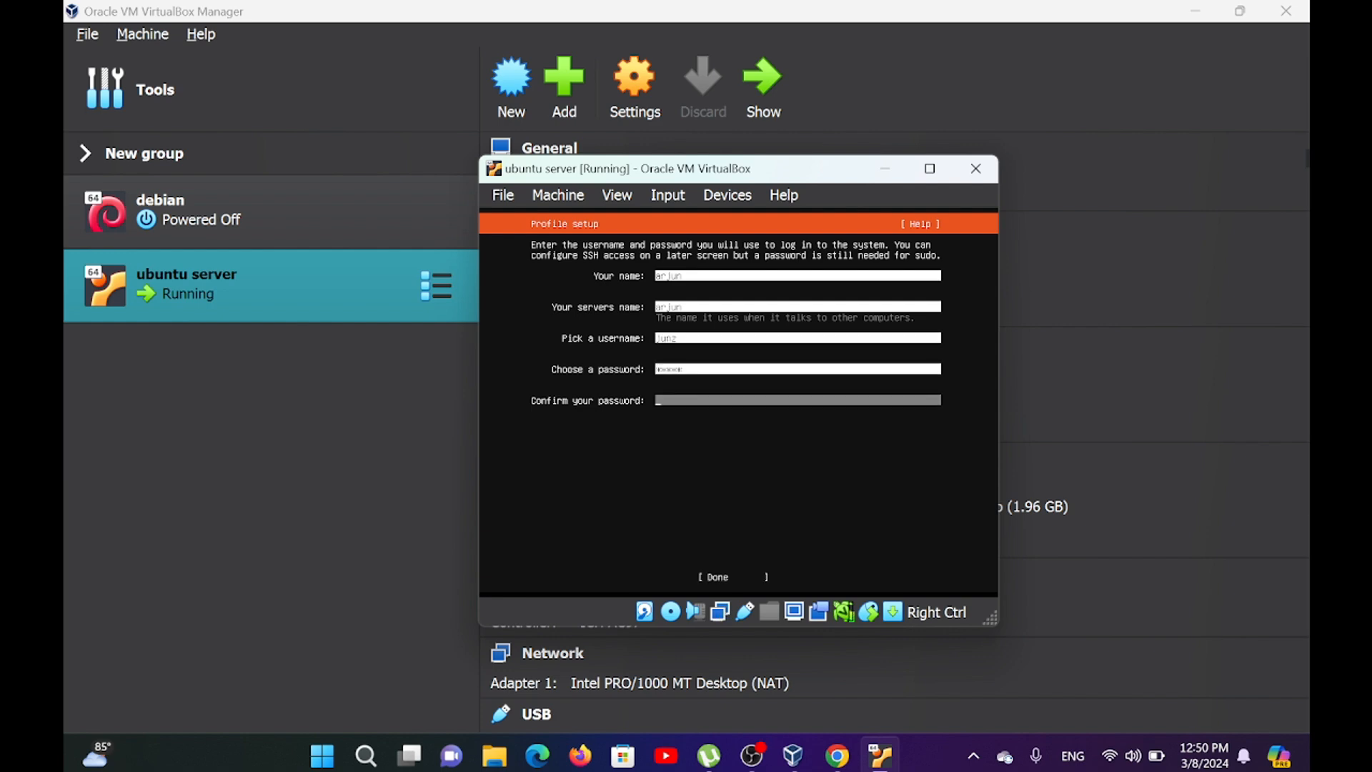
{"action": "type", "text": "******"}
{"action": "key", "text": "Tab"}
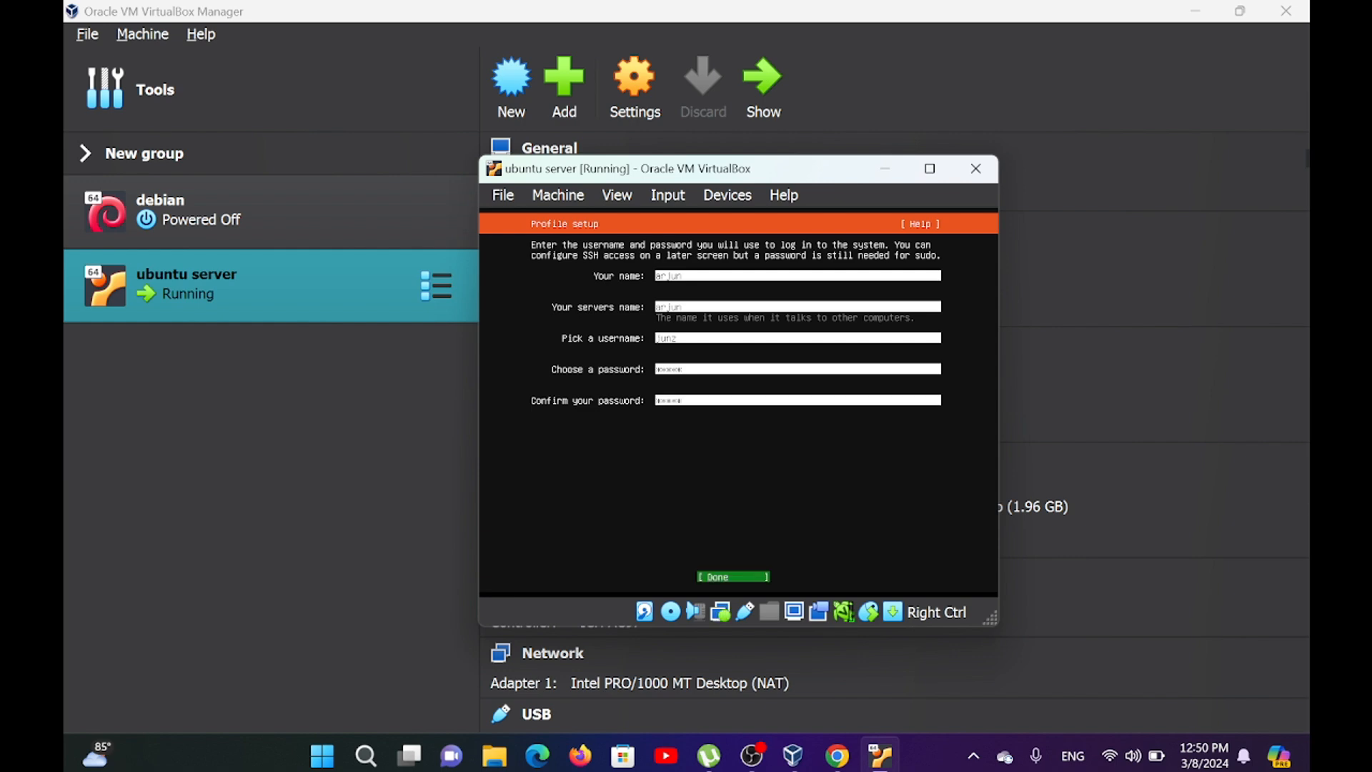
{"action": "key", "text": "Return"}
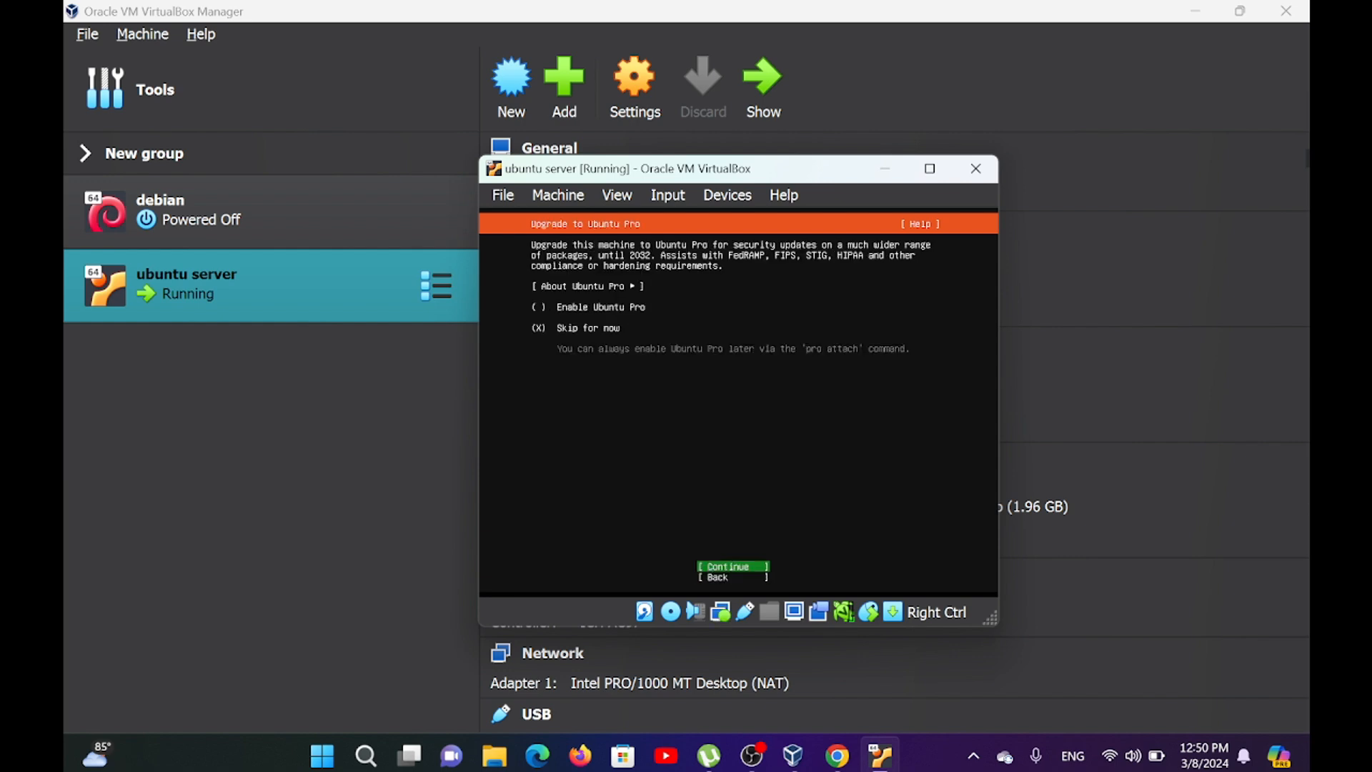
Skip the Ubuntu Pro upgrade and choose to install the OpenSSH server without importing an SSH identity.
{"action": "key", "text": "Return"}
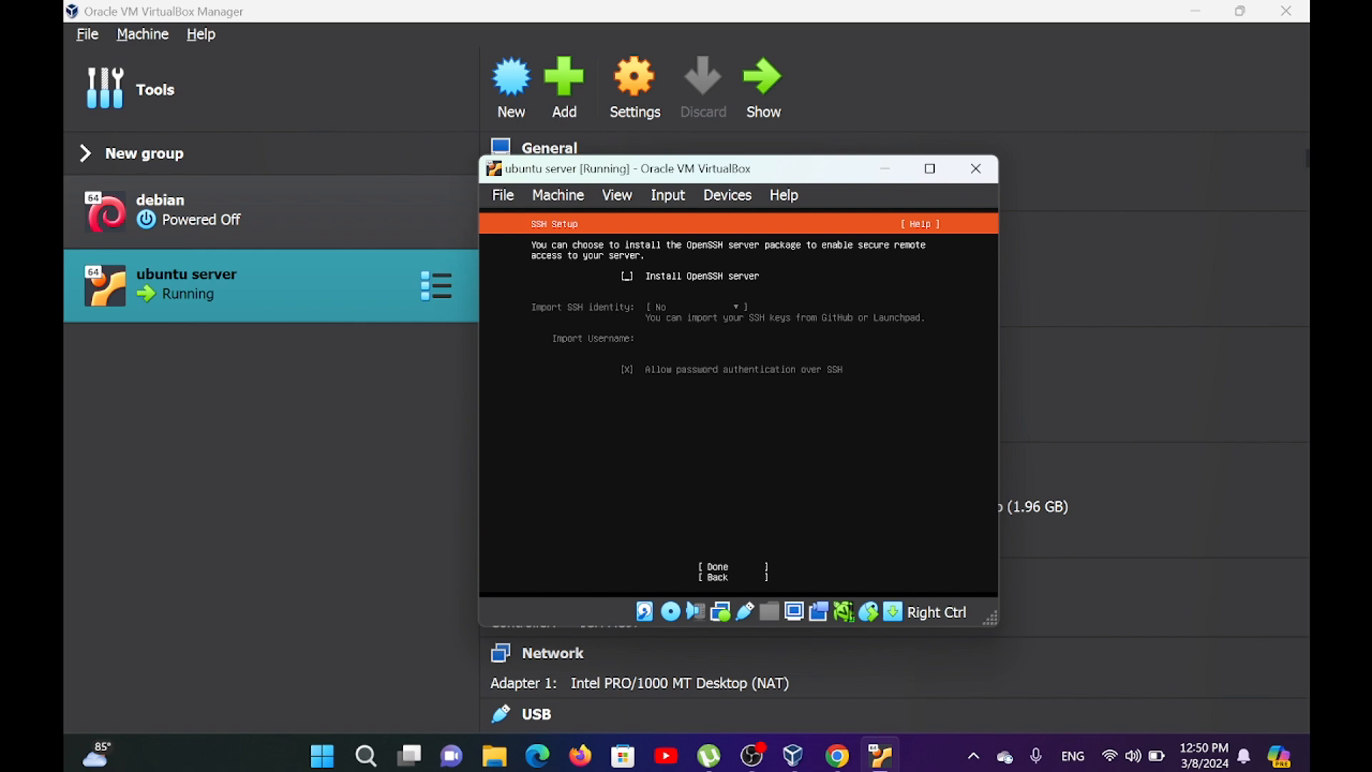
{"action": "key", "text": "space"}
{"action": "key", "text": "Down"}
{"action": "key", "text": "Down"}
{"action": "key", "text": "Down"}
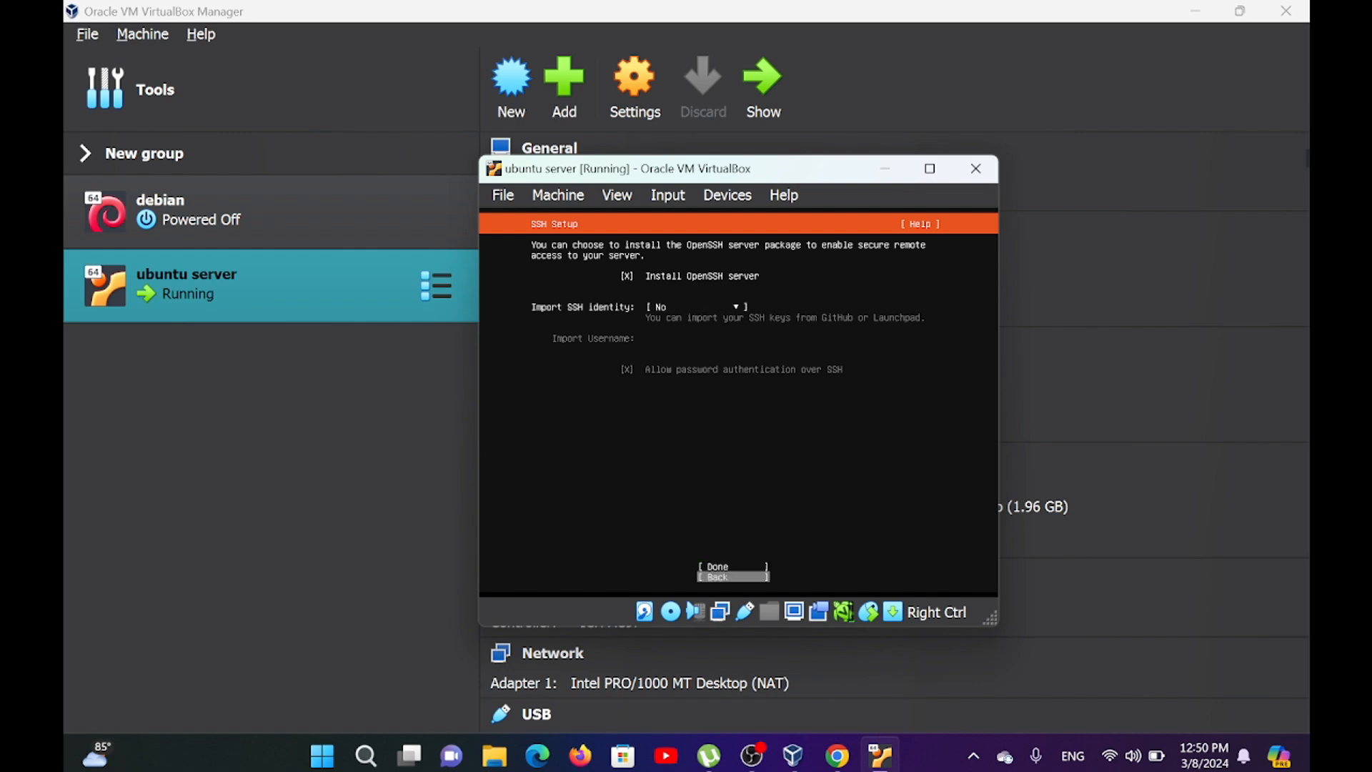
{"action": "key", "text": "Up"}
{"action": "key", "text": "Up"}
{"action": "key", "text": "Up"}
{"action": "key", "text": "Down"}
{"action": "key", "text": "Down"}
{"action": "key", "text": "Down"}
{"action": "key", "text": "Up"}
{"action": "key", "text": "Return"}
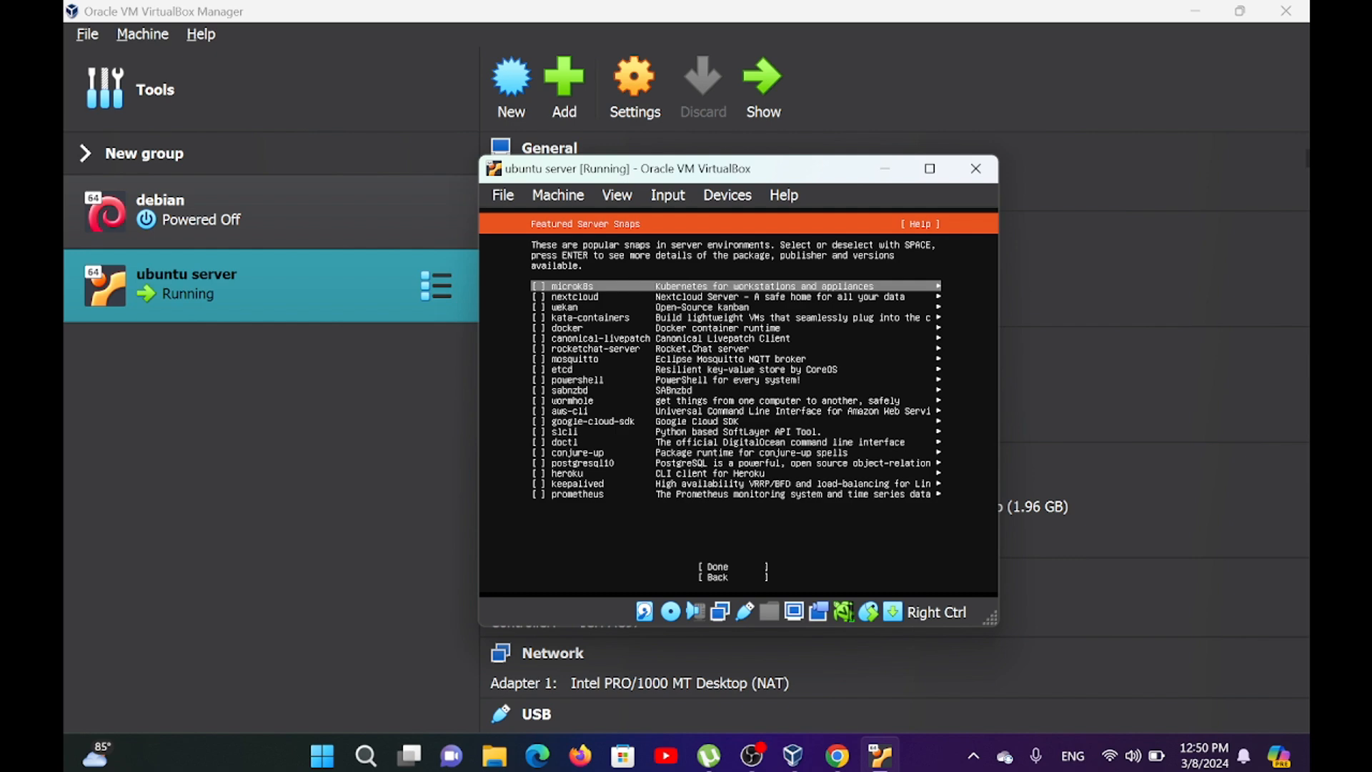
Leave all featured server snaps unselected and continue the installation.
{"action": "key", "text": "Down"}
{"action": "key", "text": "Down"}
{"action": "key", "text": "Down"}
{"action": "key", "text": "Down"}
{"action": "key", "text": "Down"}
{"action": "key", "text": "Down"}
{"action": "key", "text": "Down"}
{"action": "key", "text": "Down"}
{"action": "key", "text": "Down"}
{"action": "key", "text": "Down"}
{"action": "key", "text": "Down"}
{"action": "key", "text": "Down"}
{"action": "key", "text": "Down"}
{"action": "key", "text": "Down"}
{"action": "key", "text": "Down"}
{"action": "key", "text": "Down"}
{"action": "key", "text": "Down"}
{"action": "key", "text": "Down"}
{"action": "key", "text": "Down"}
{"action": "key", "text": "Down"}
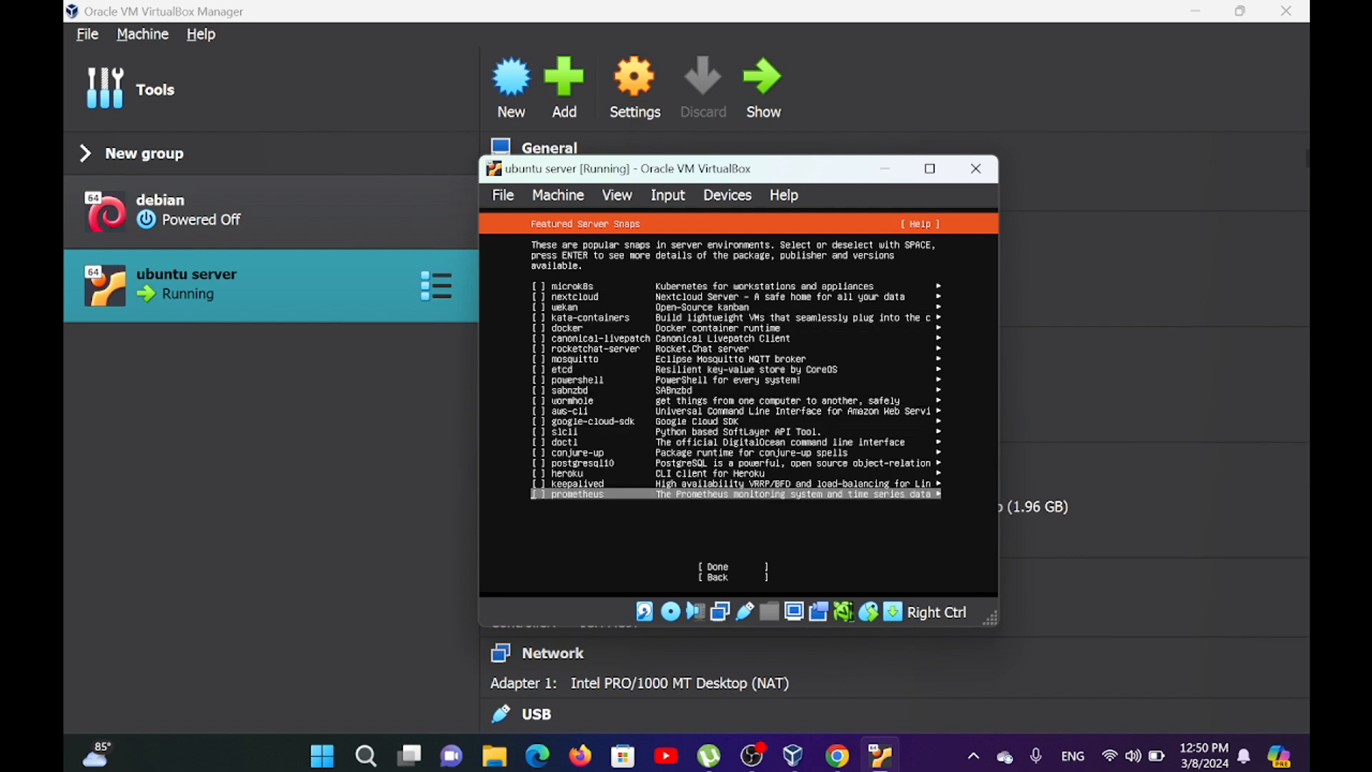
{"action": "key", "text": "Return"}
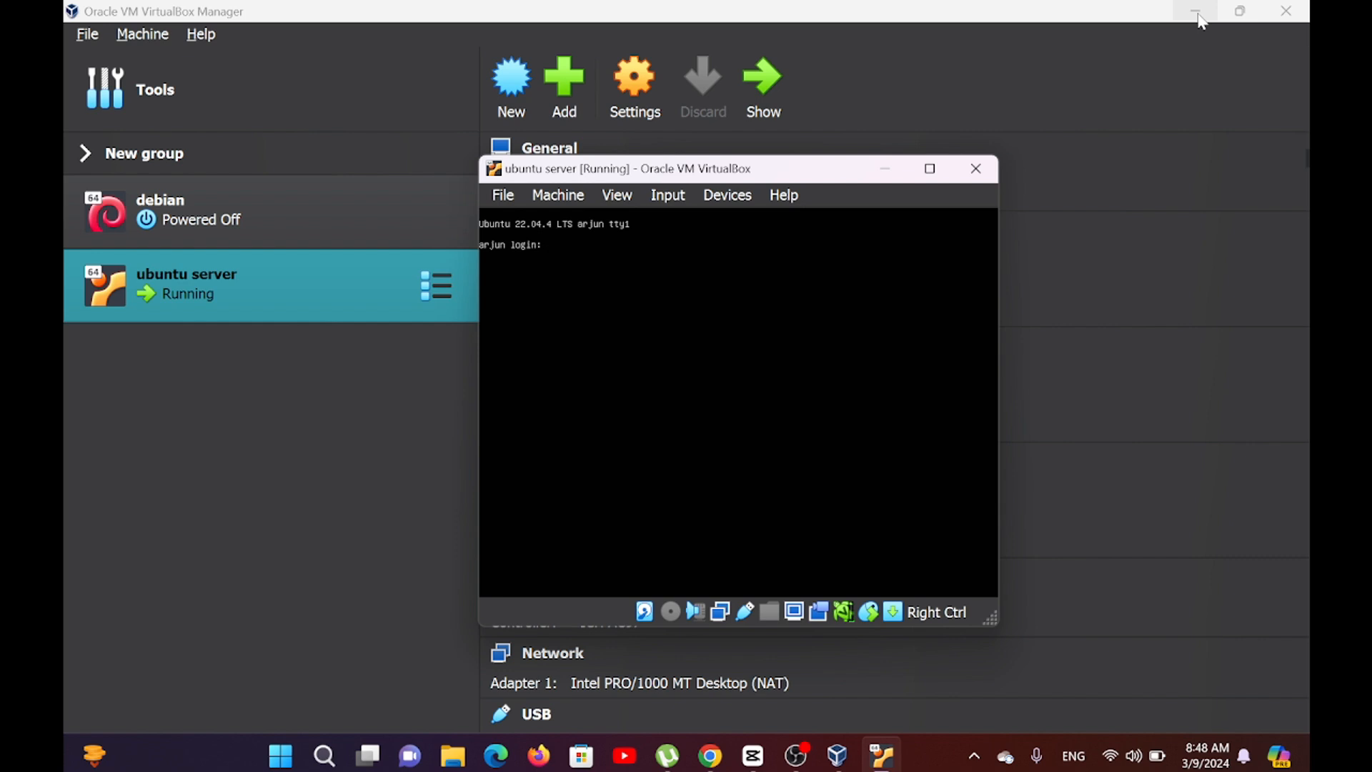
Log in to the installed Ubuntu 22.04.4 server with the created username and account password, reaching the shell prompt.
{"action": "key", "text": "Return"}
{"action": "key", "text": "Return"}
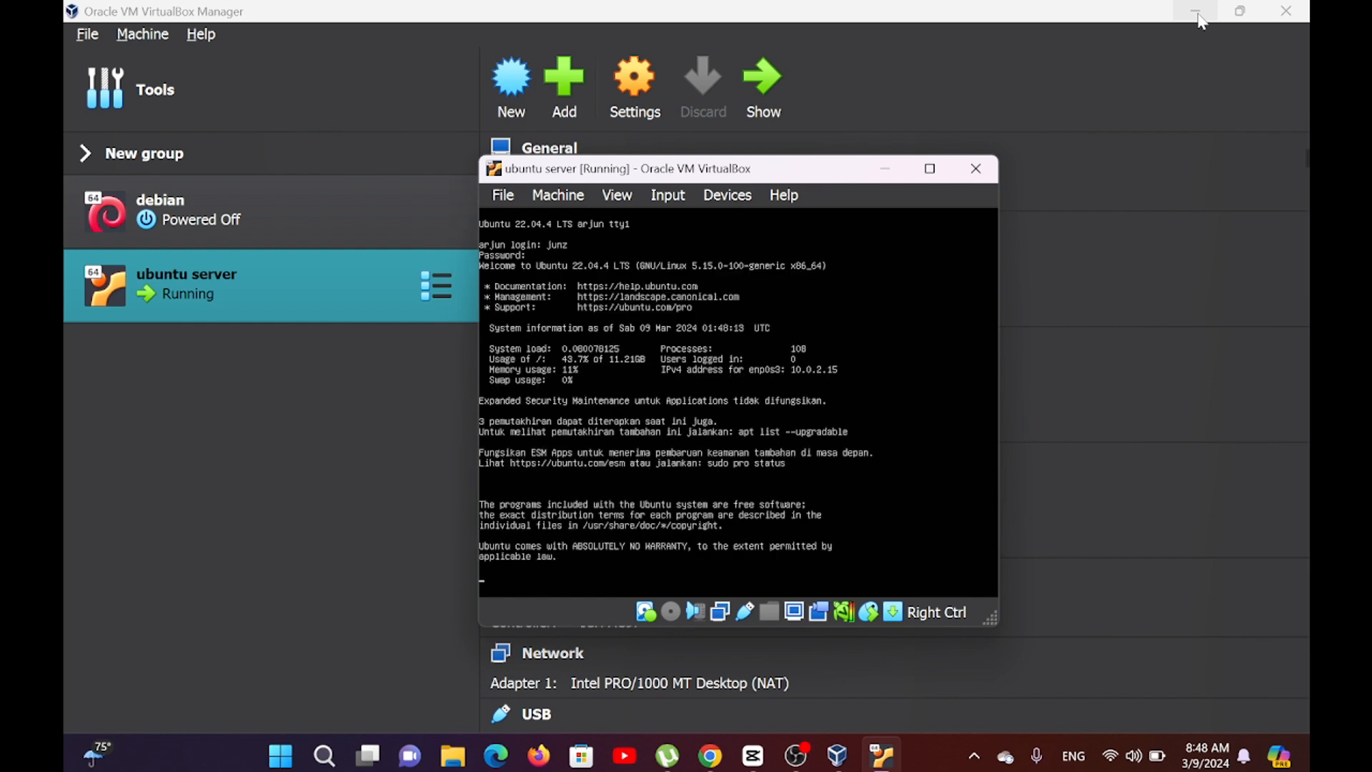
{"action": "key", "text": "Return"}
{"action": "key", "text": "Return"}
{"action": "key", "text": "Return"}
{"action": "key", "text": "Return"}
{"action": "key", "text": "Return"}
{"action": "key", "text": "Return"}
{"action": "key", "text": "Return"}
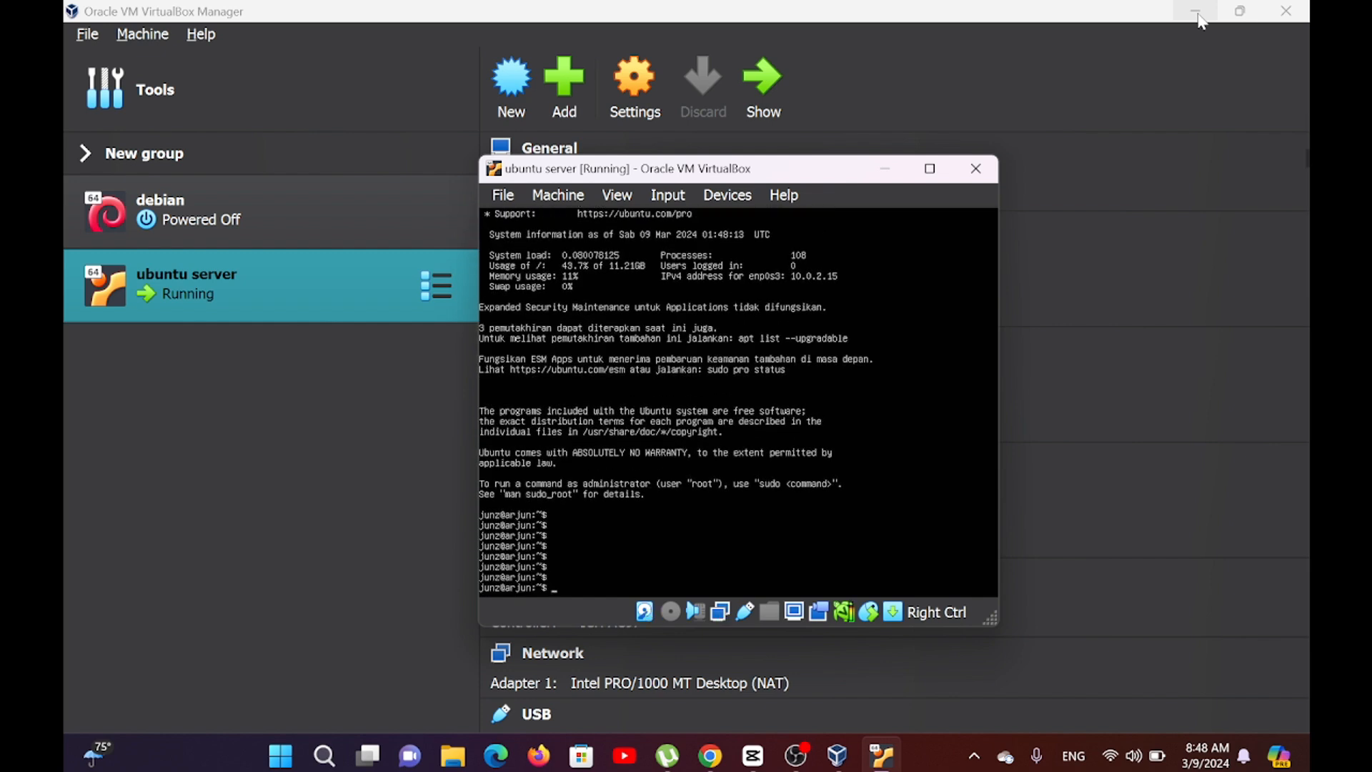